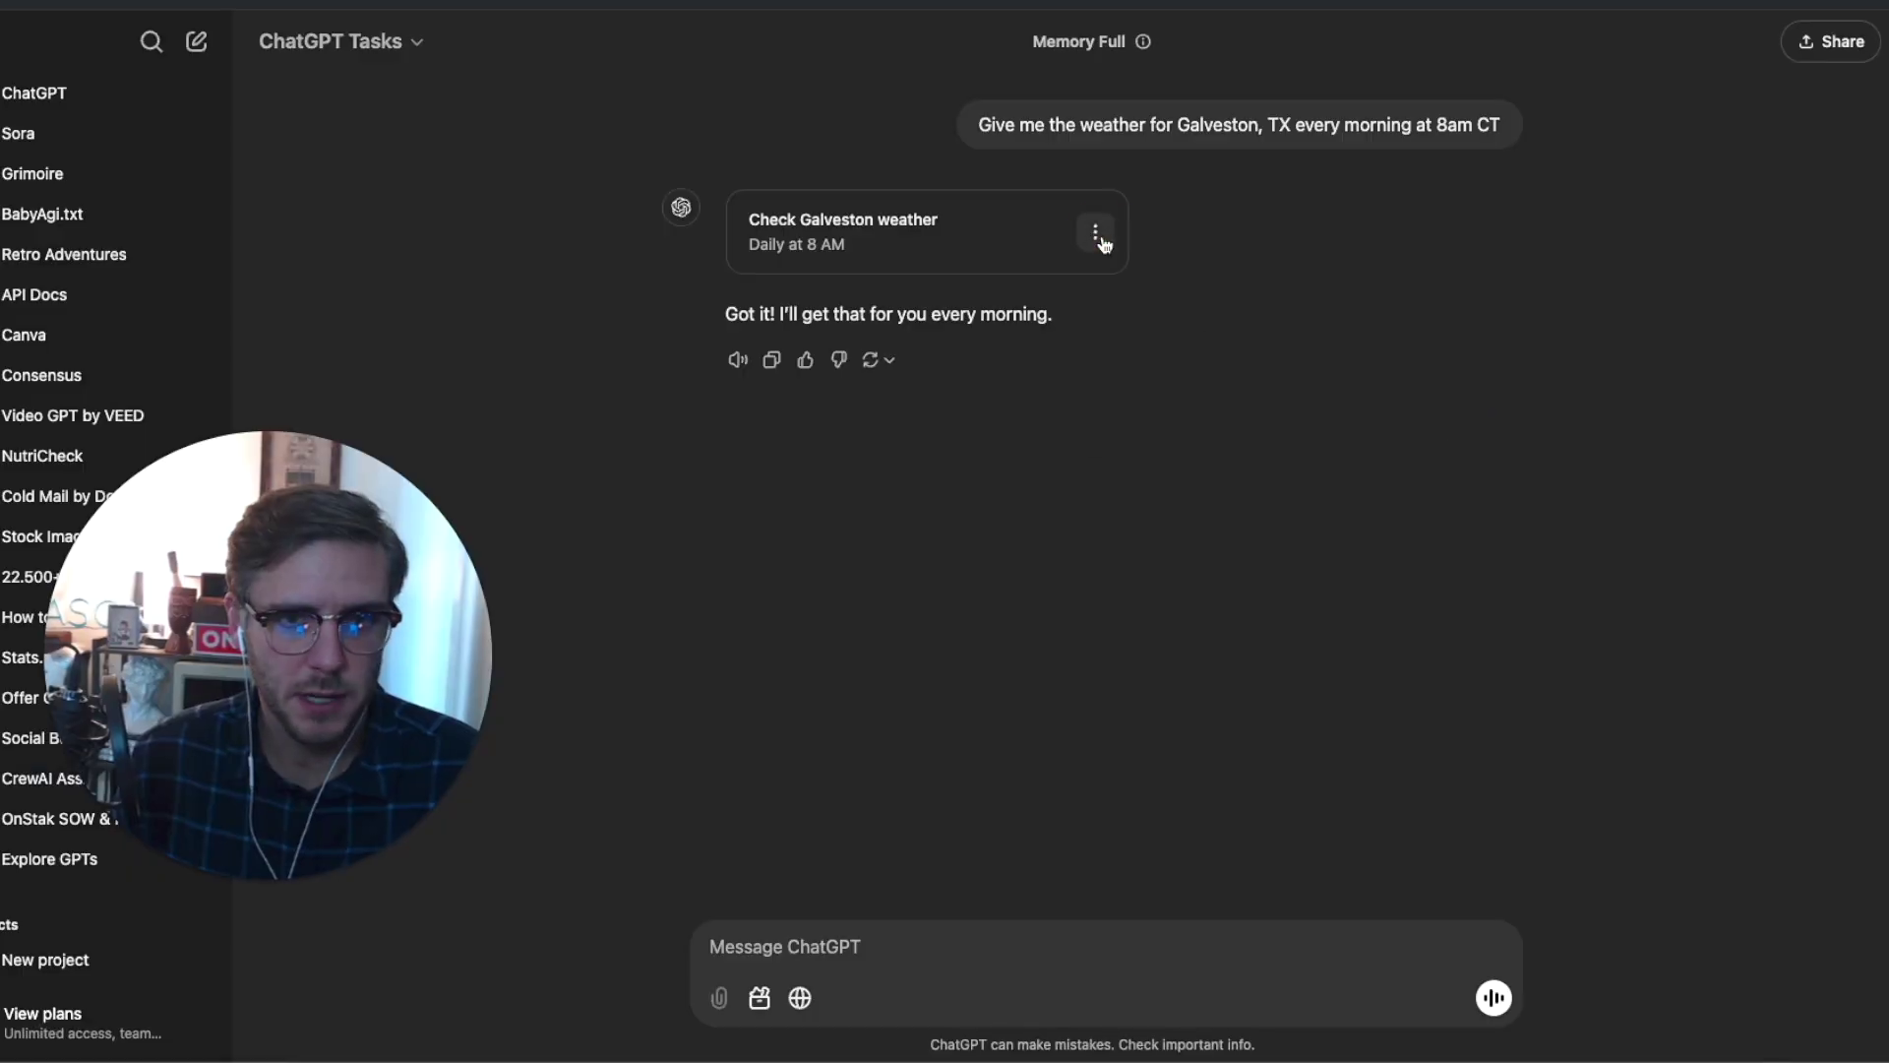
Step: Review the Galveston weather task's instructions and keep its schedule set to Daily
{"action": "left_click", "coordinate": [1097, 234]}
{"action": "left_click", "coordinate": [1152, 295]}
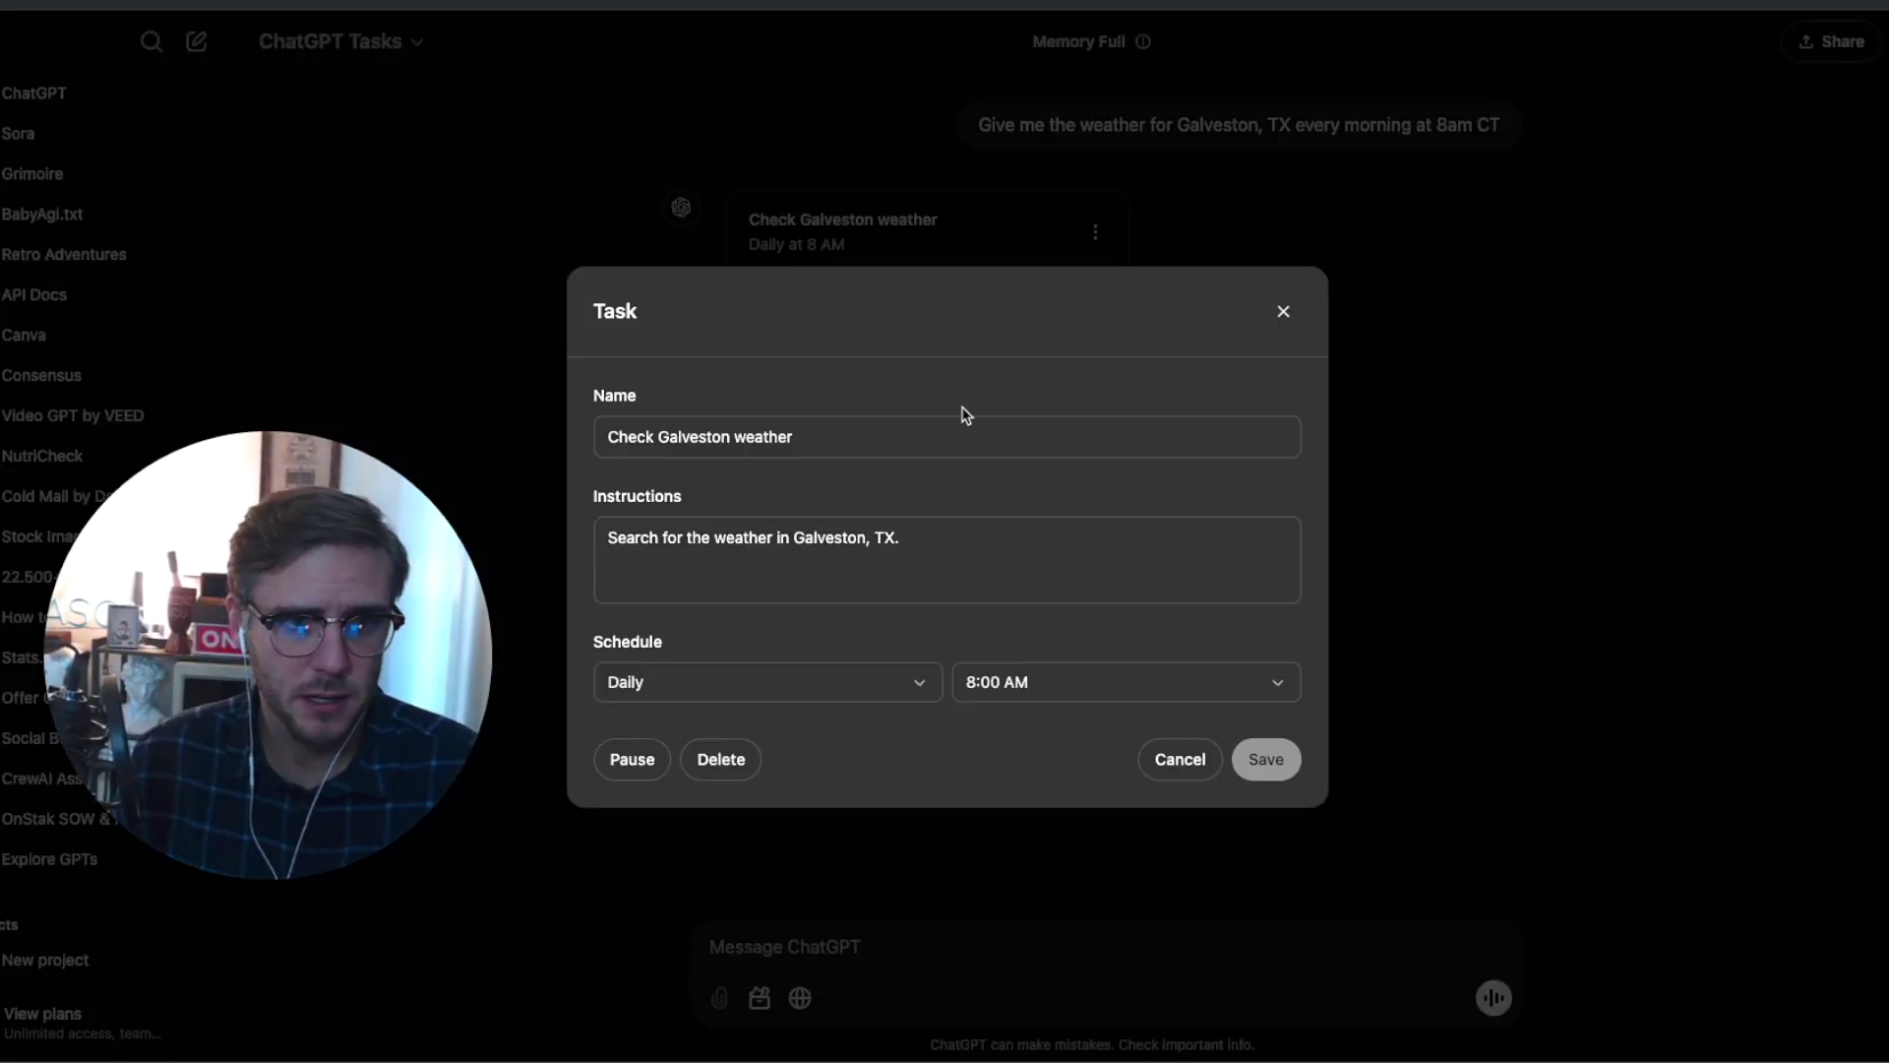
{"action": "left_click", "coordinate": [738, 565]}
{"action": "left_click", "coordinate": [748, 681]}
{"action": "left_click", "coordinate": [987, 759]}
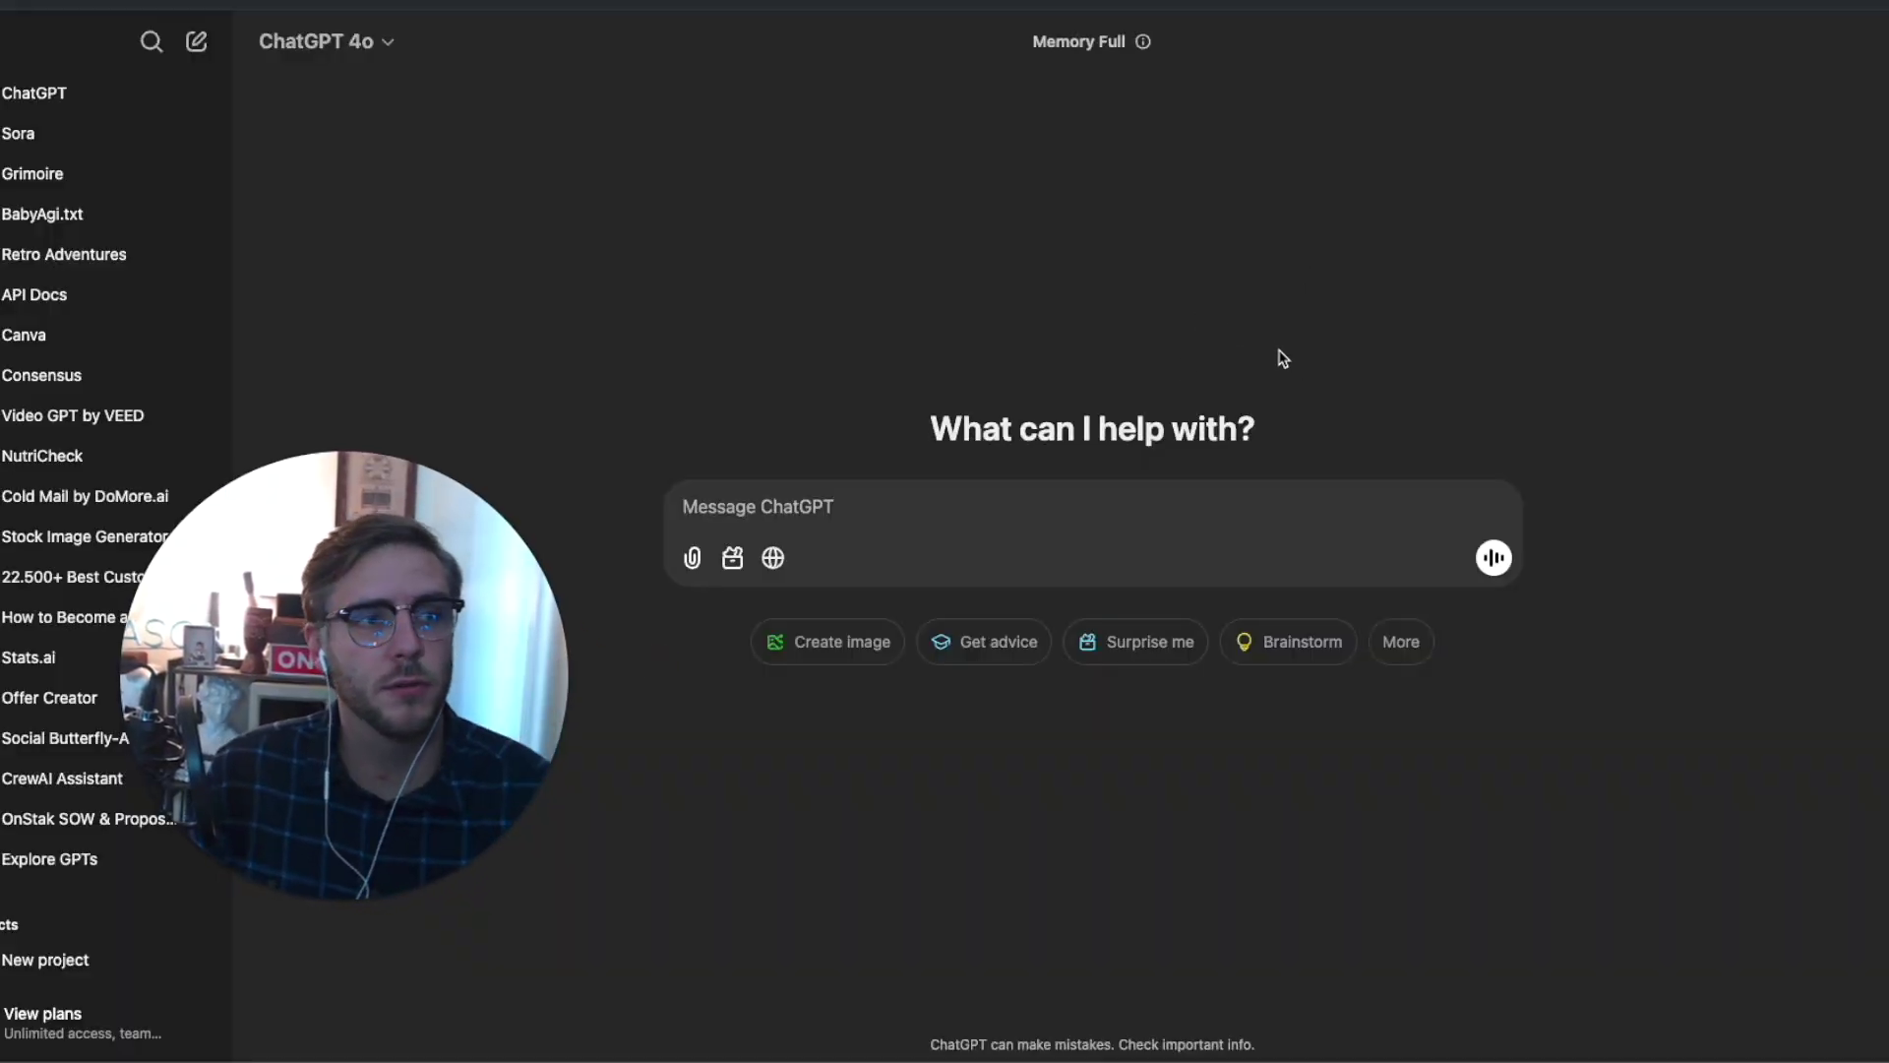
Step: Switch the chat to 'GPT-4o with scheduled tasks' and go to the Tasks page
{"action": "left_click", "coordinate": [315, 42]}
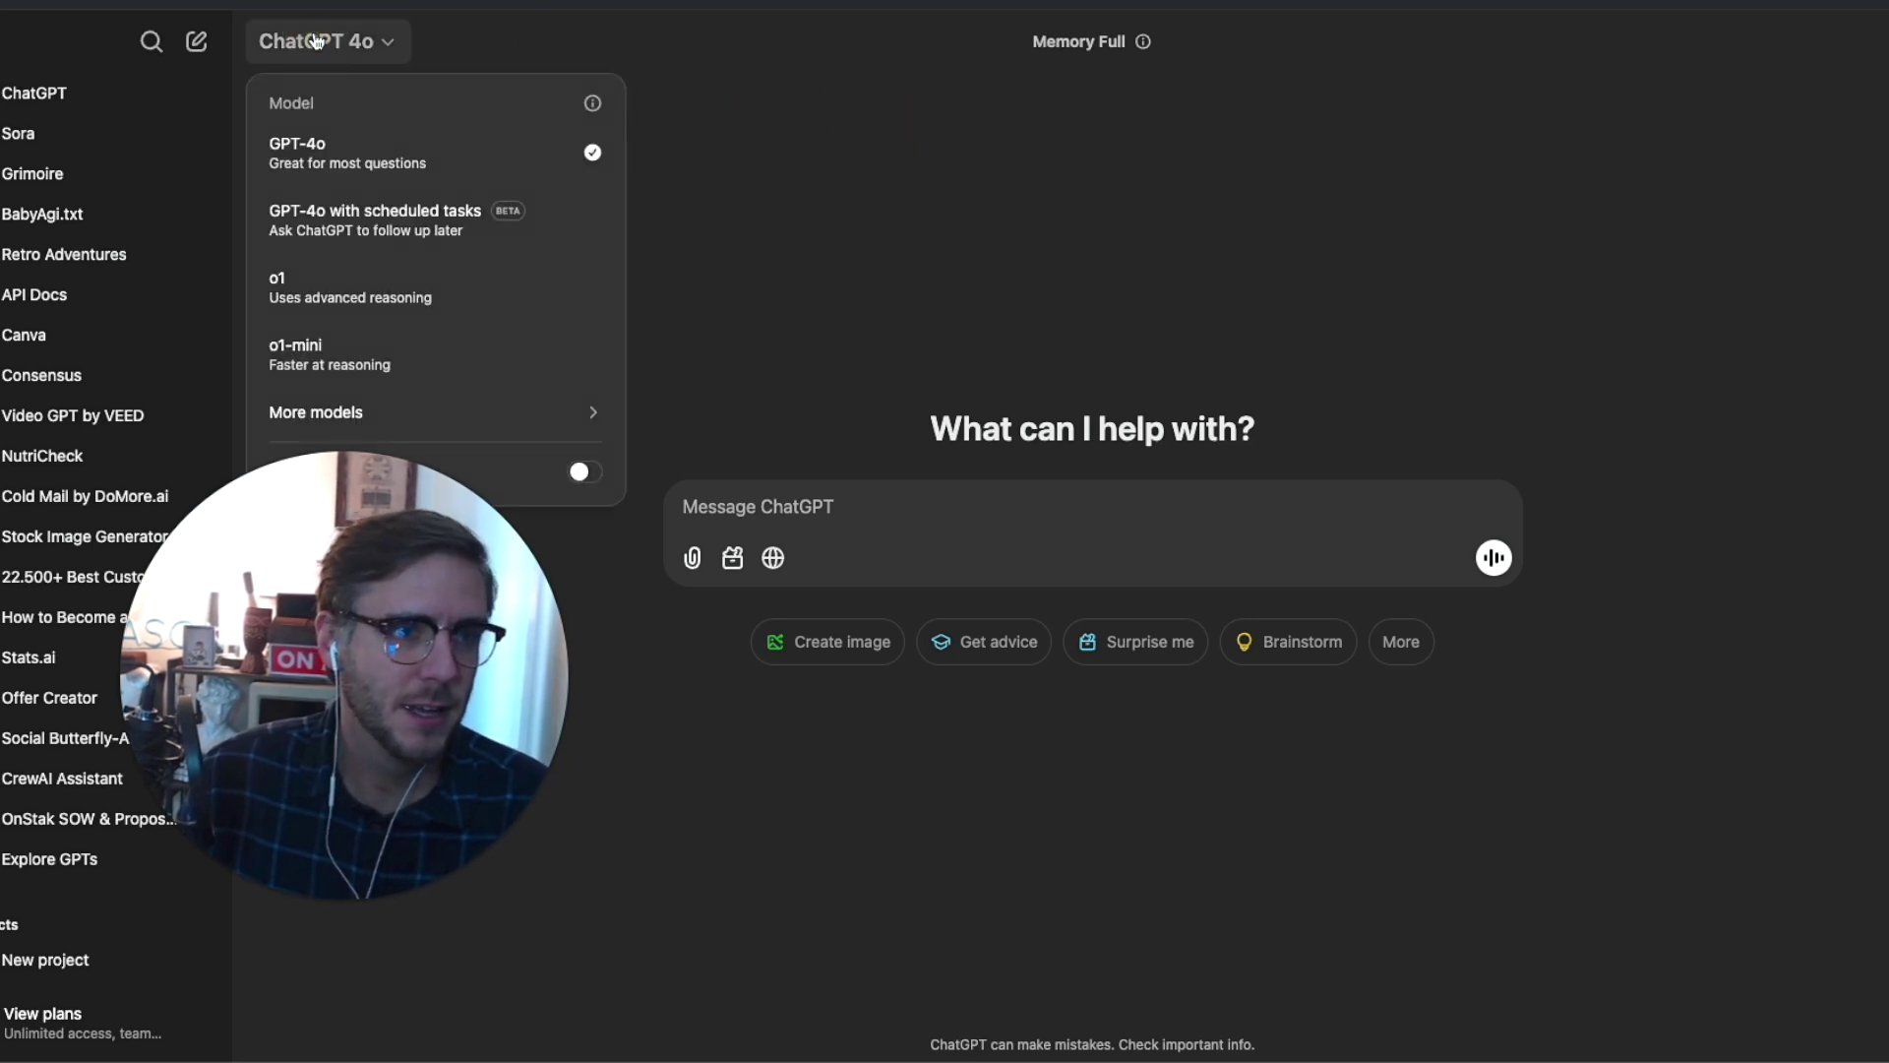
{"action": "left_click", "coordinate": [433, 235]}
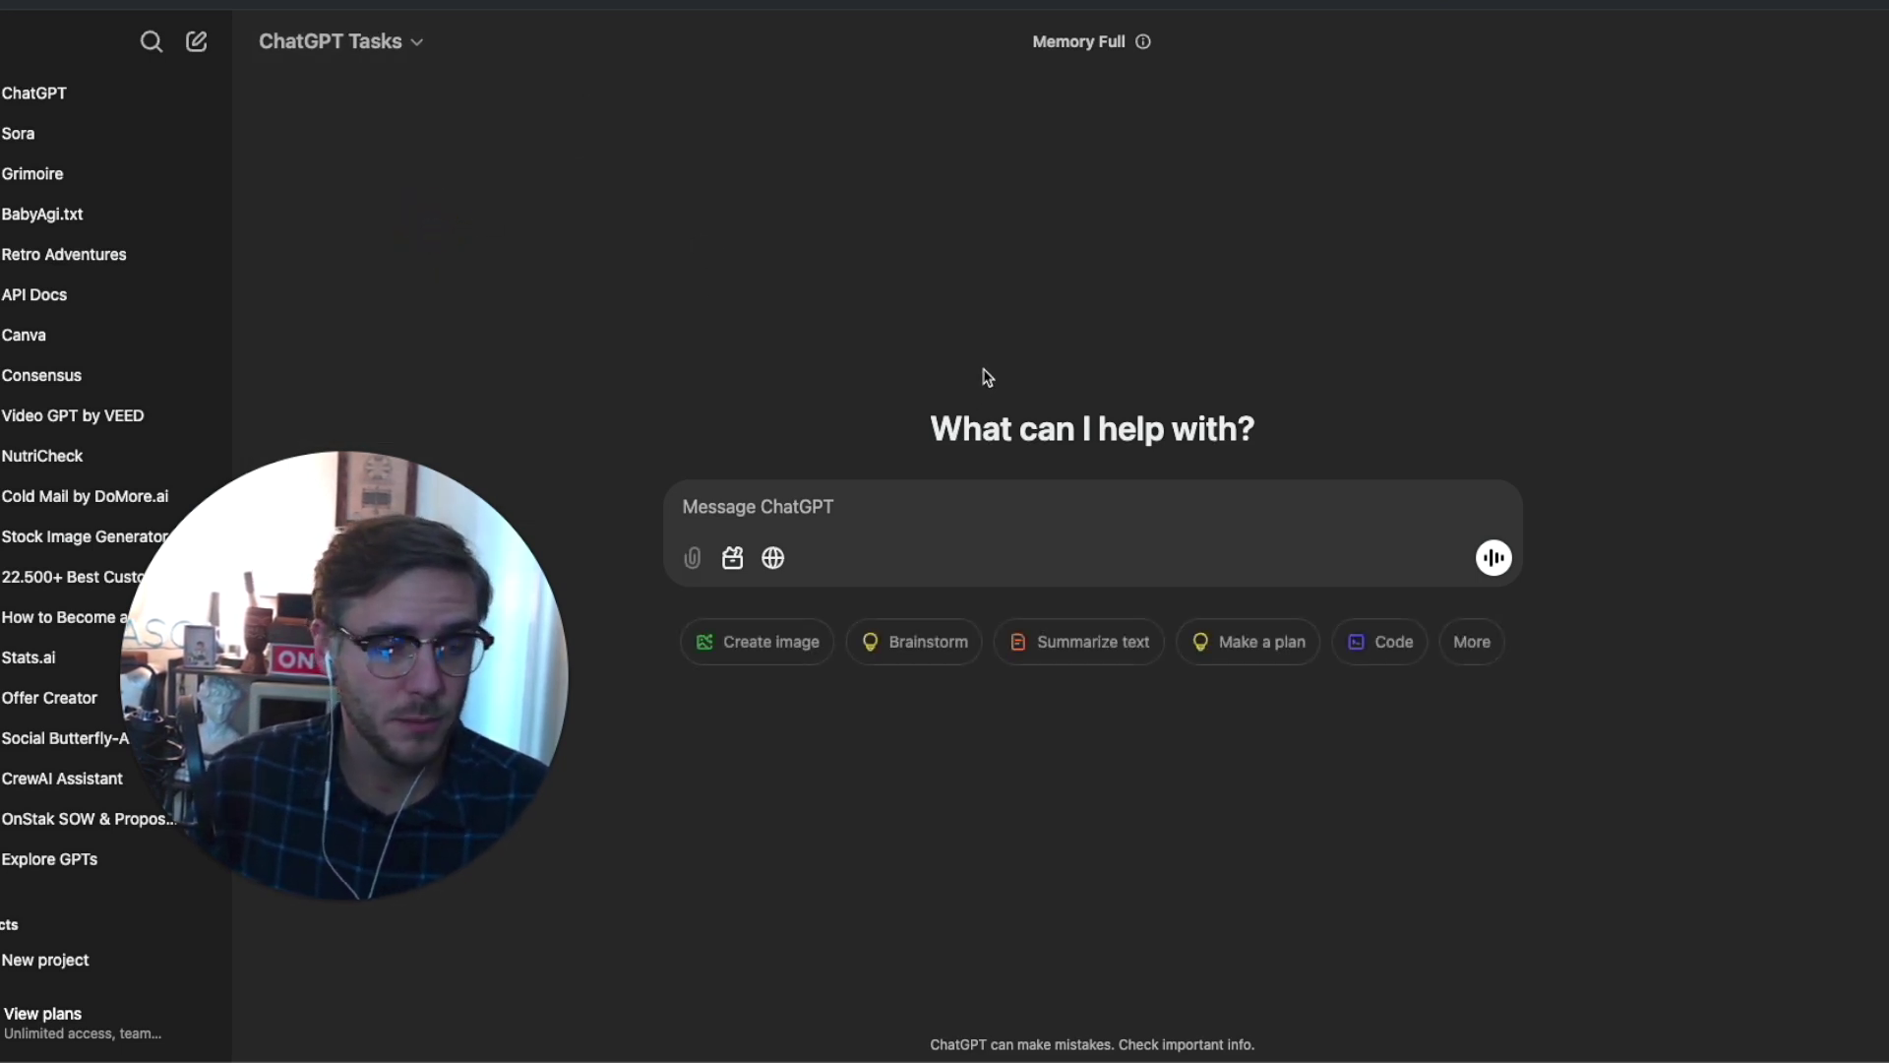
{"action": "left_click", "coordinate": [1866, 49]}
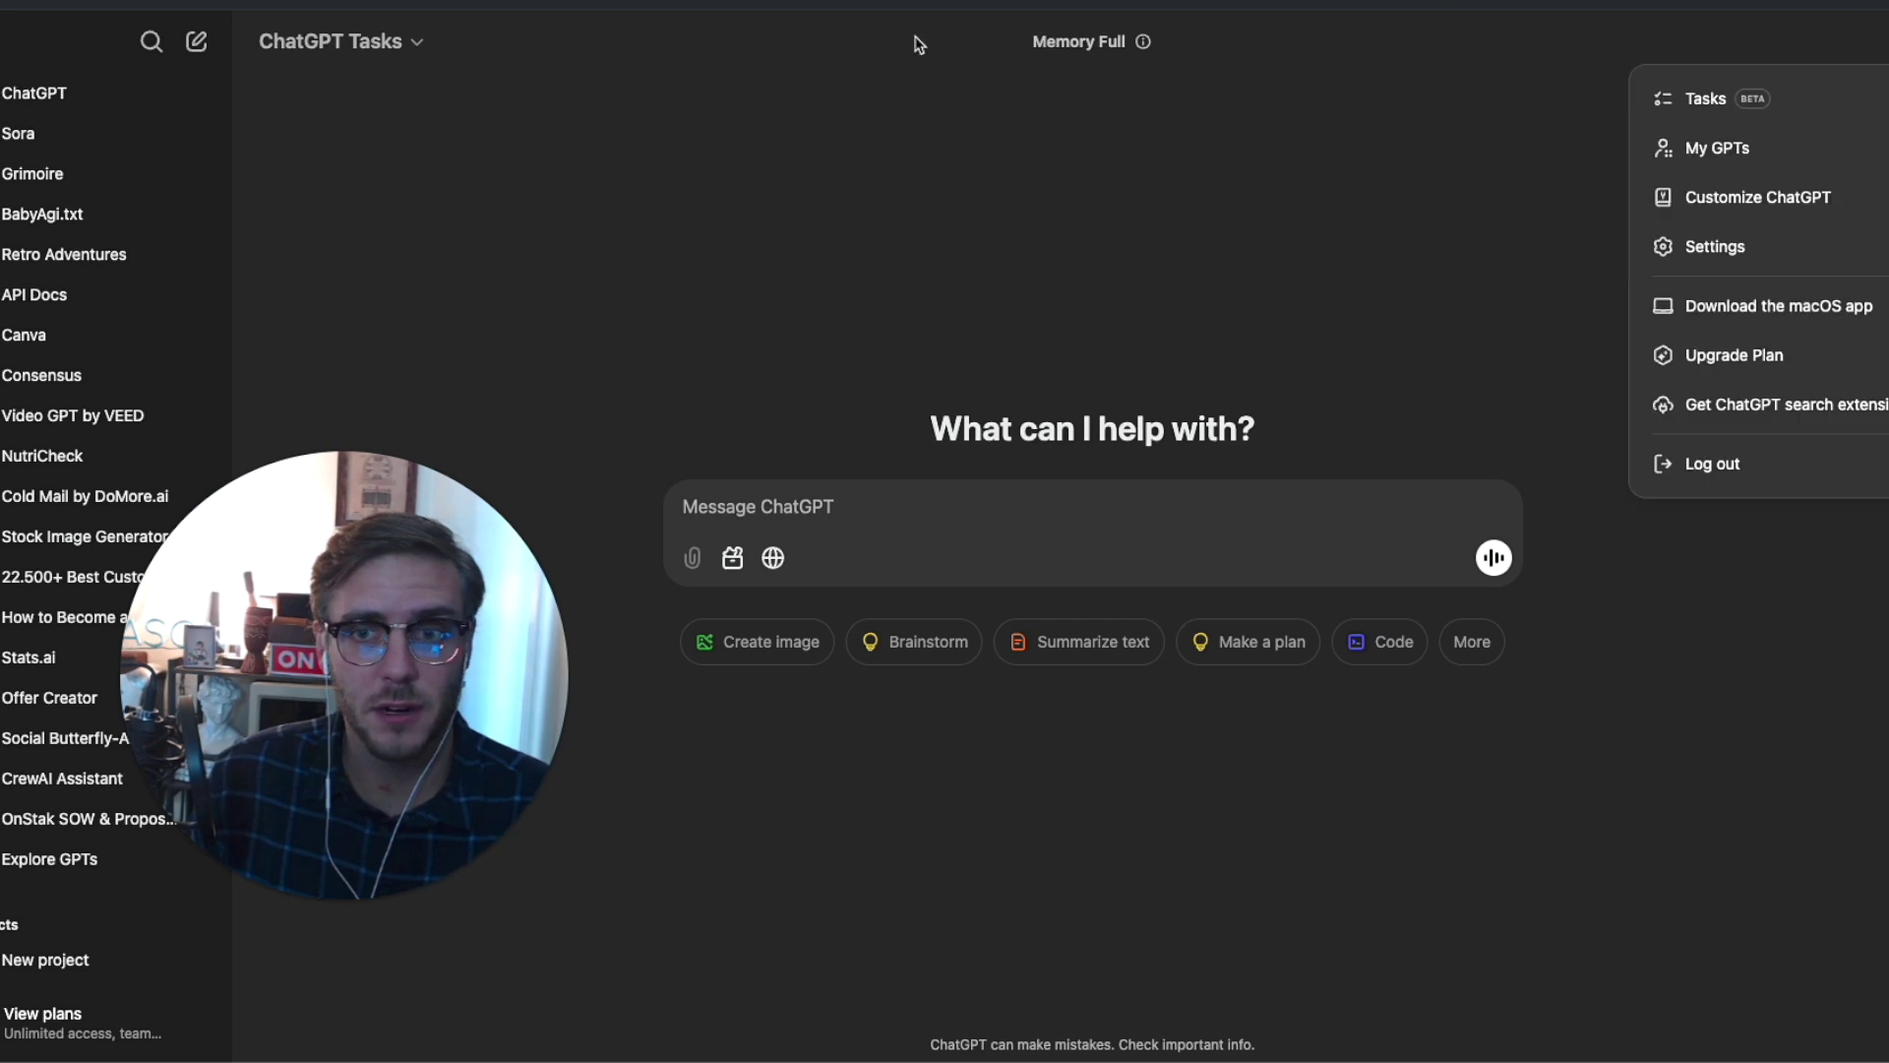
{"action": "left_click", "coordinate": [303, 55]}
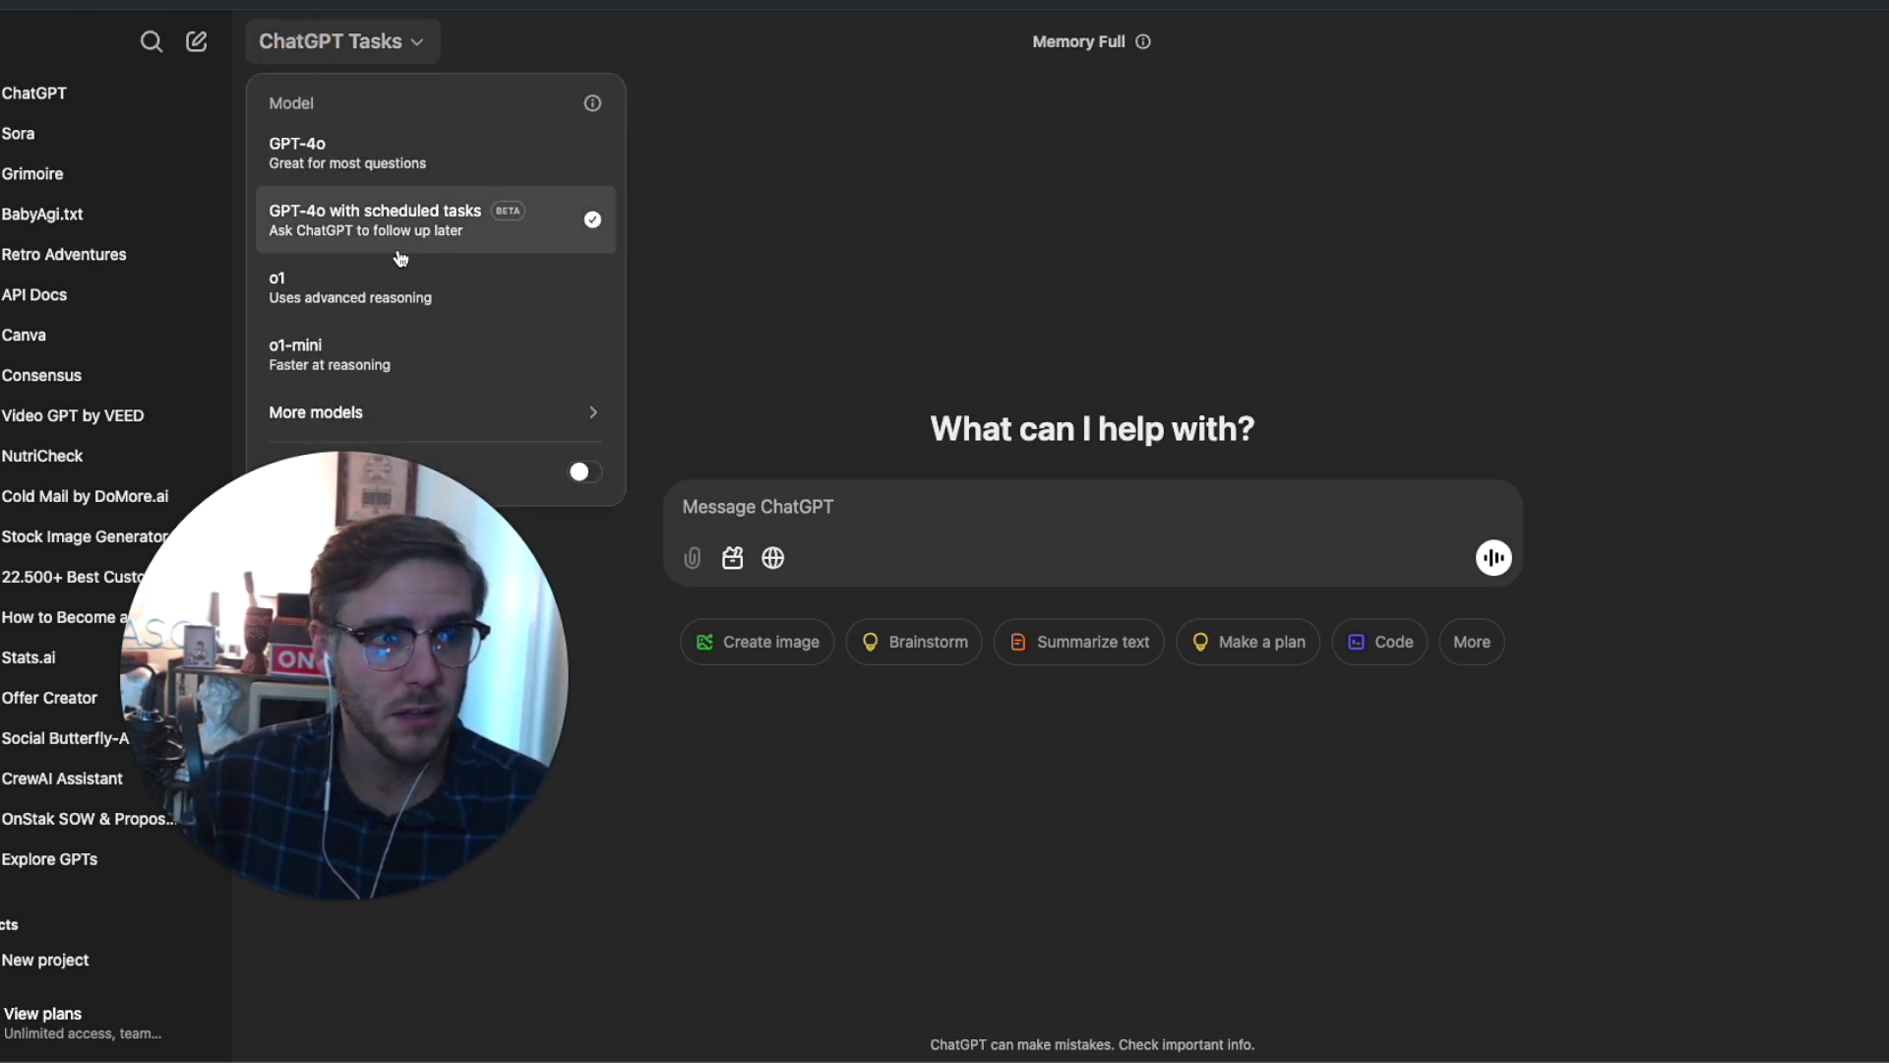
{"action": "left_click", "coordinate": [1585, 175]}
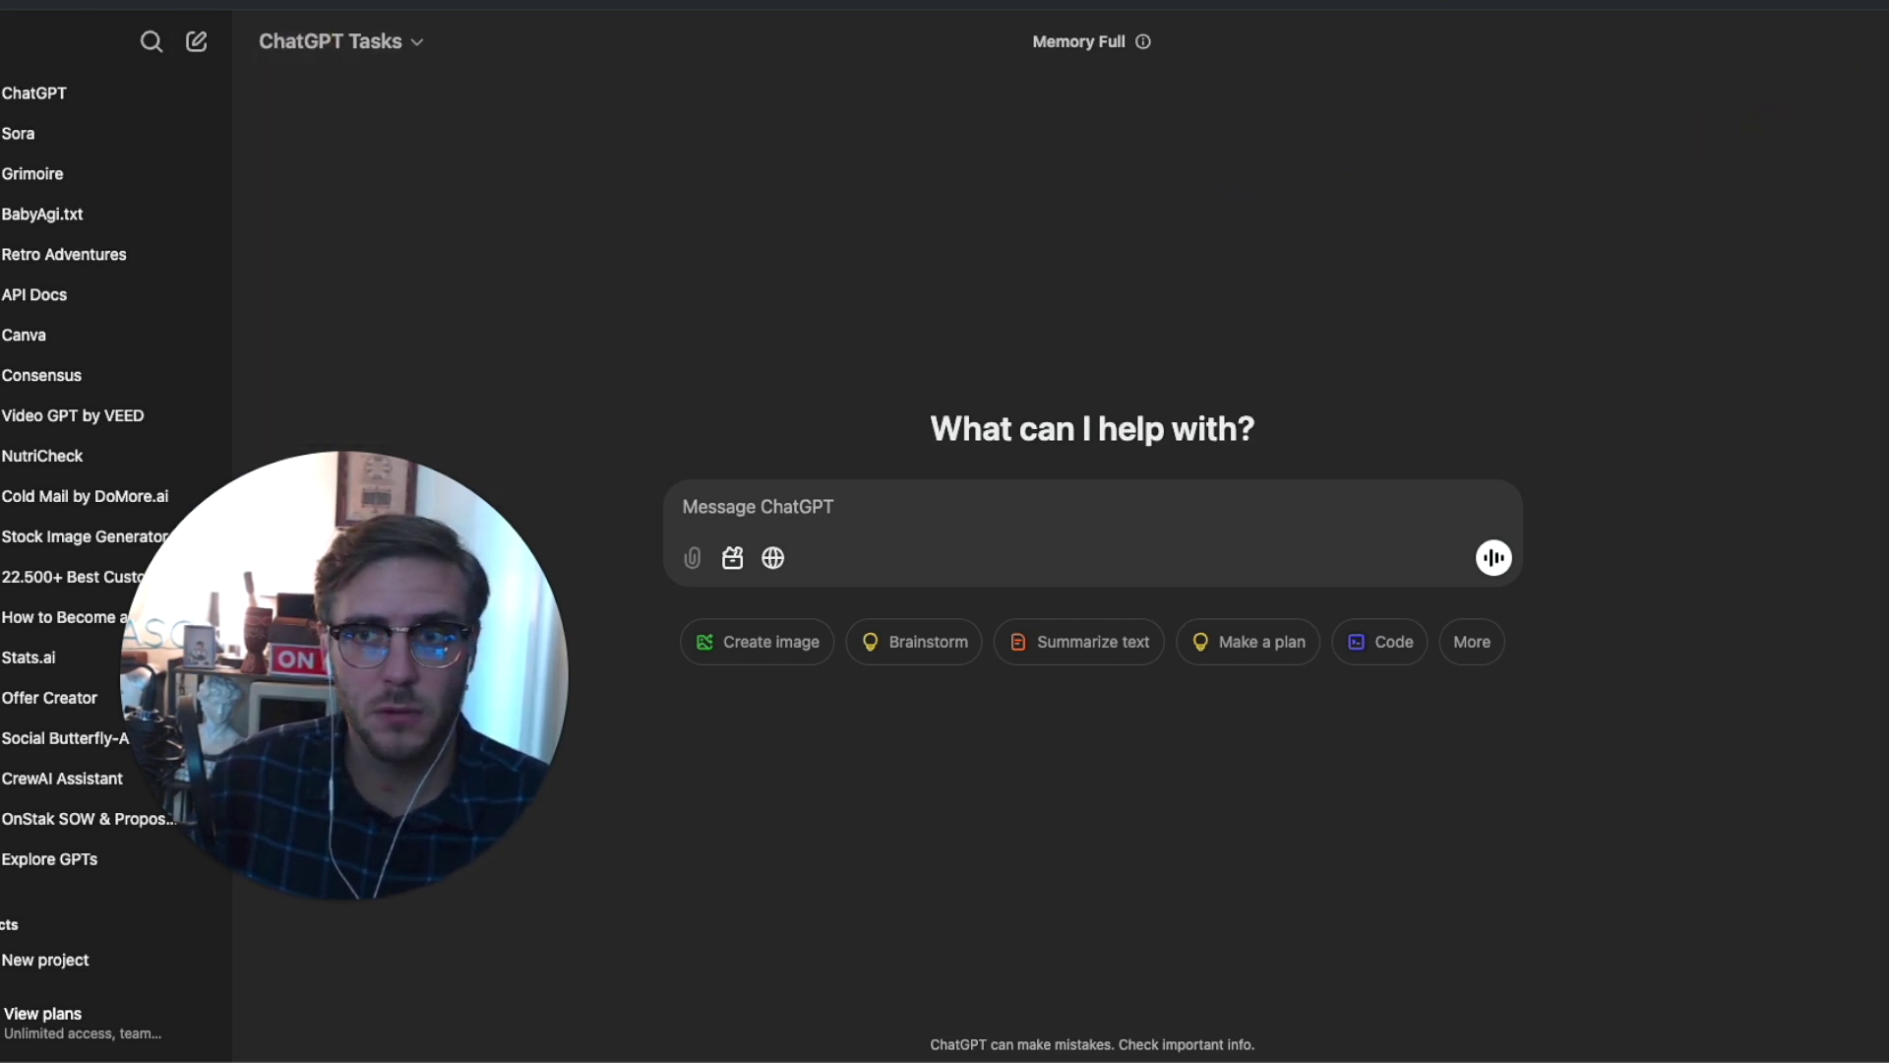
{"action": "left_click", "coordinate": [1868, 45]}
{"action": "left_click", "coordinate": [1706, 114]}
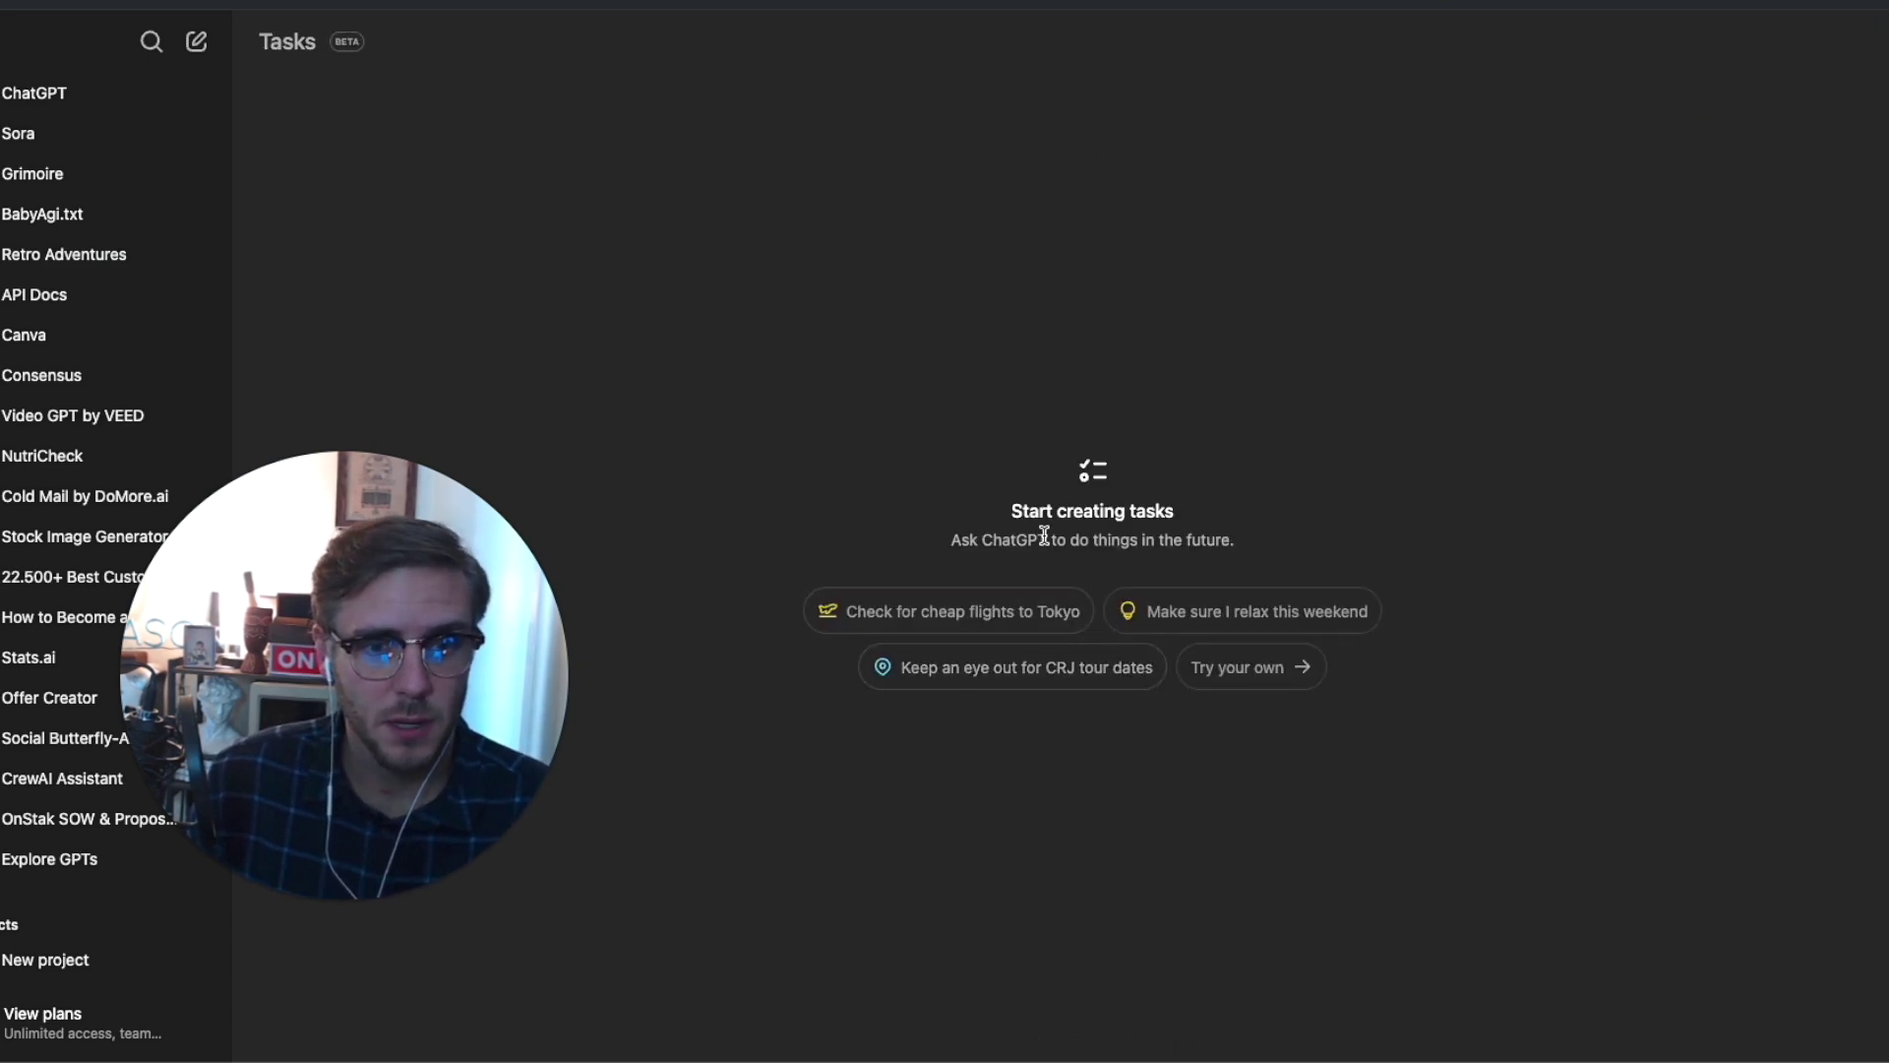
Step: Start a custom ChatGPT Tasks chat with 'Try your own'
{"action": "left_click_drag", "start_coordinate": [1008, 519], "coordinate": [1267, 533]}
{"action": "left_click", "coordinate": [1358, 531]}
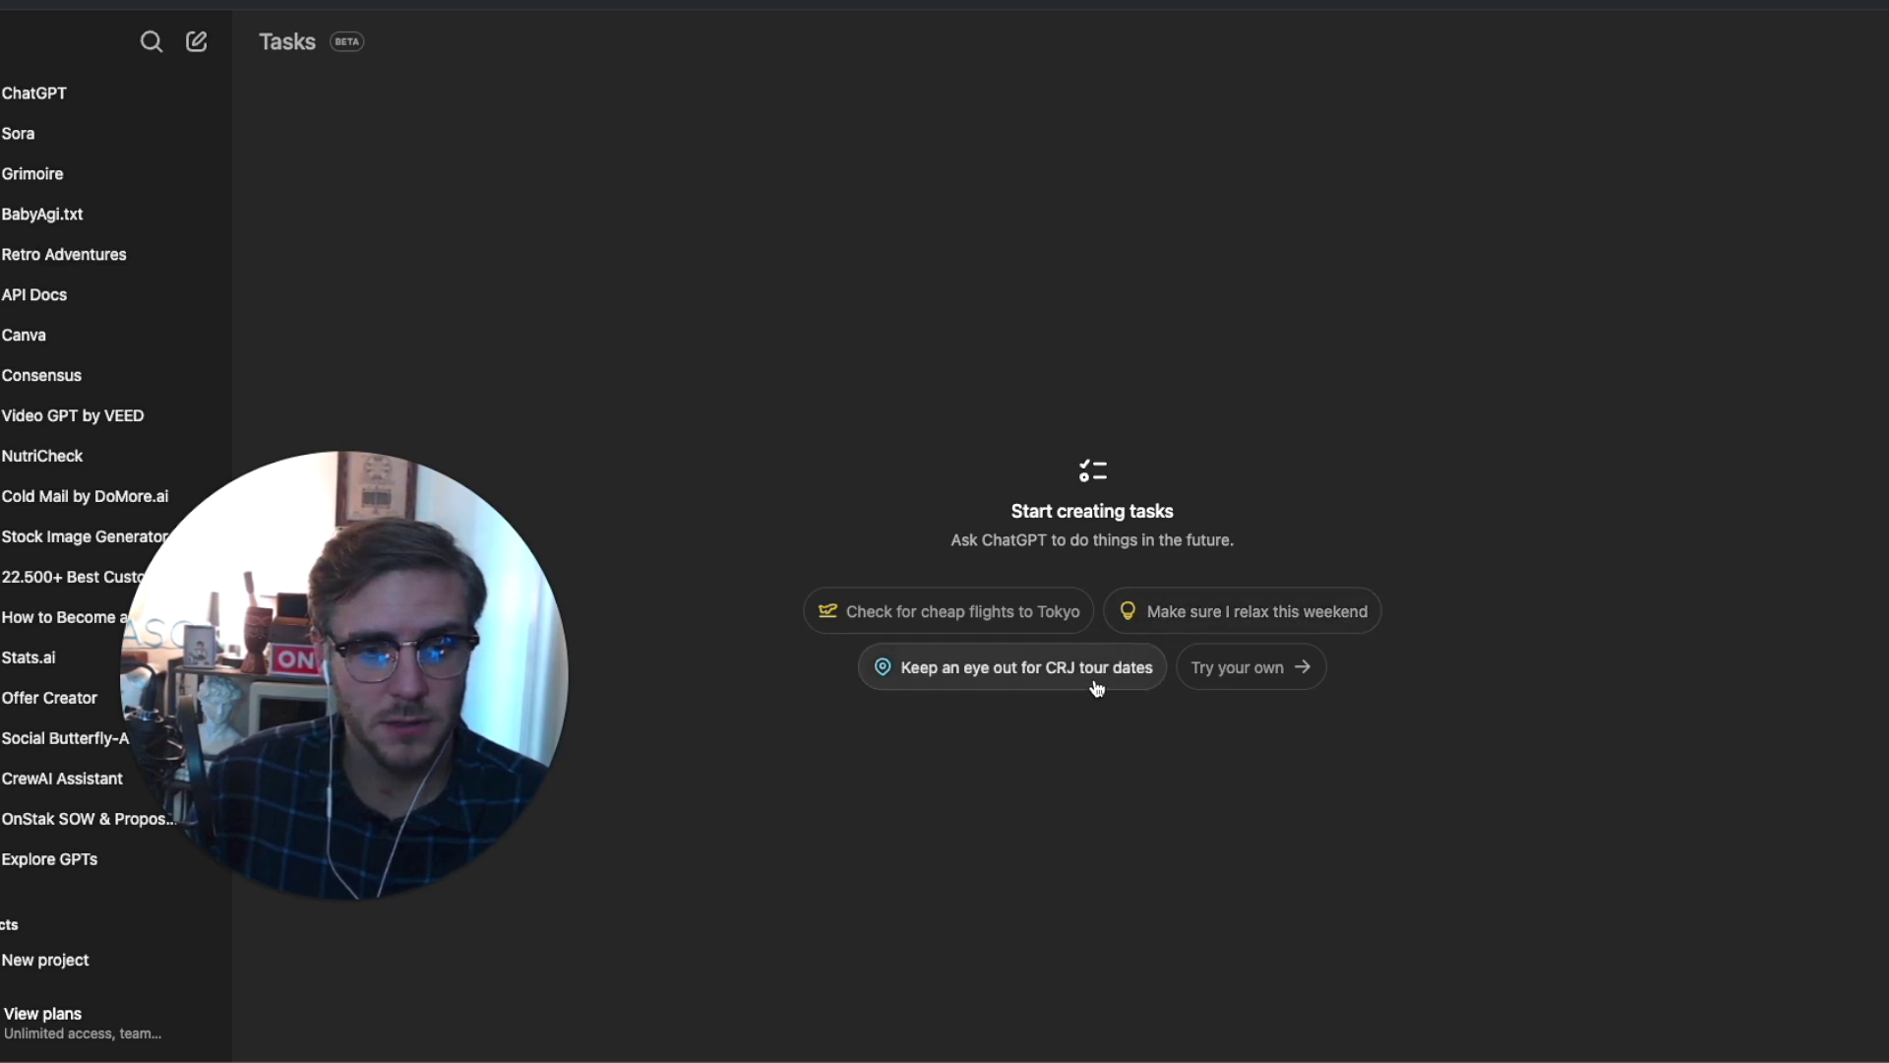
{"action": "left_click", "coordinate": [1269, 673]}
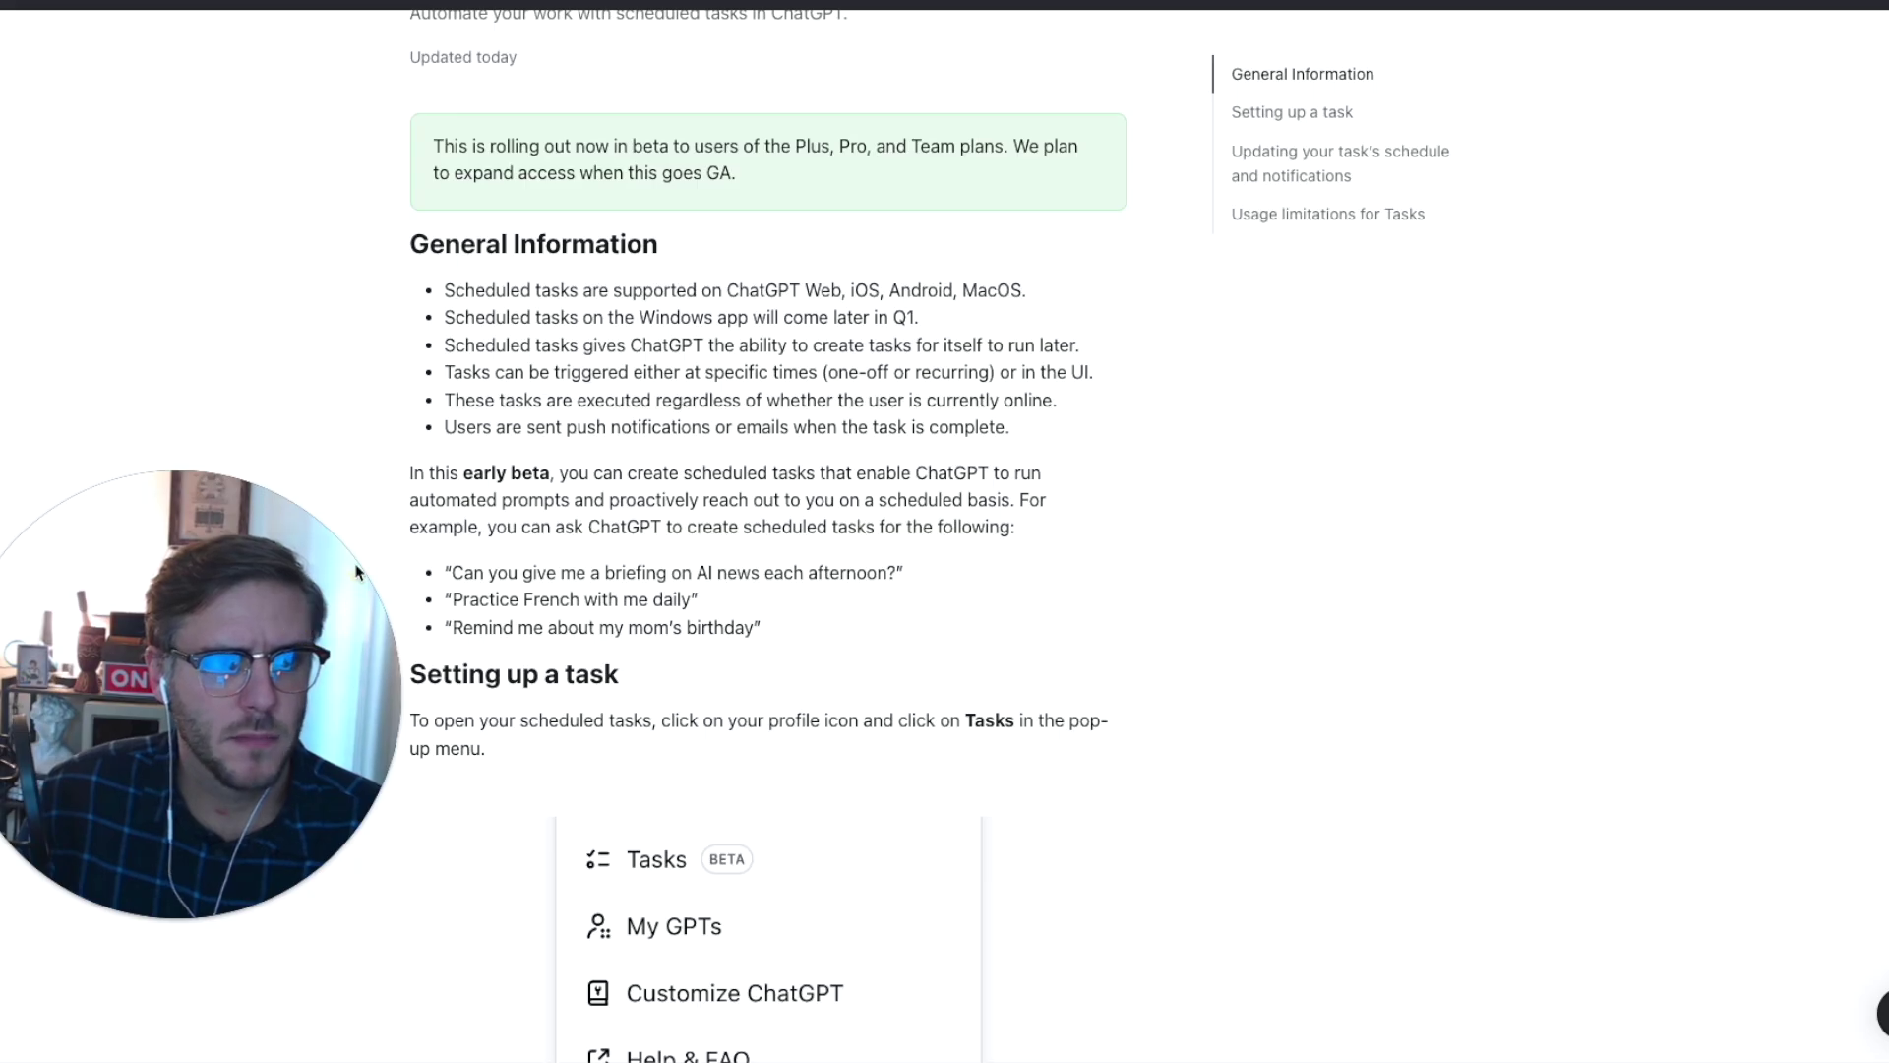
Step: Scroll the Scheduled tasks help article down past General Information
{"action": "scroll", "coordinate": [887, 348], "scroll_direction": "up", "scroll_amount": 5}
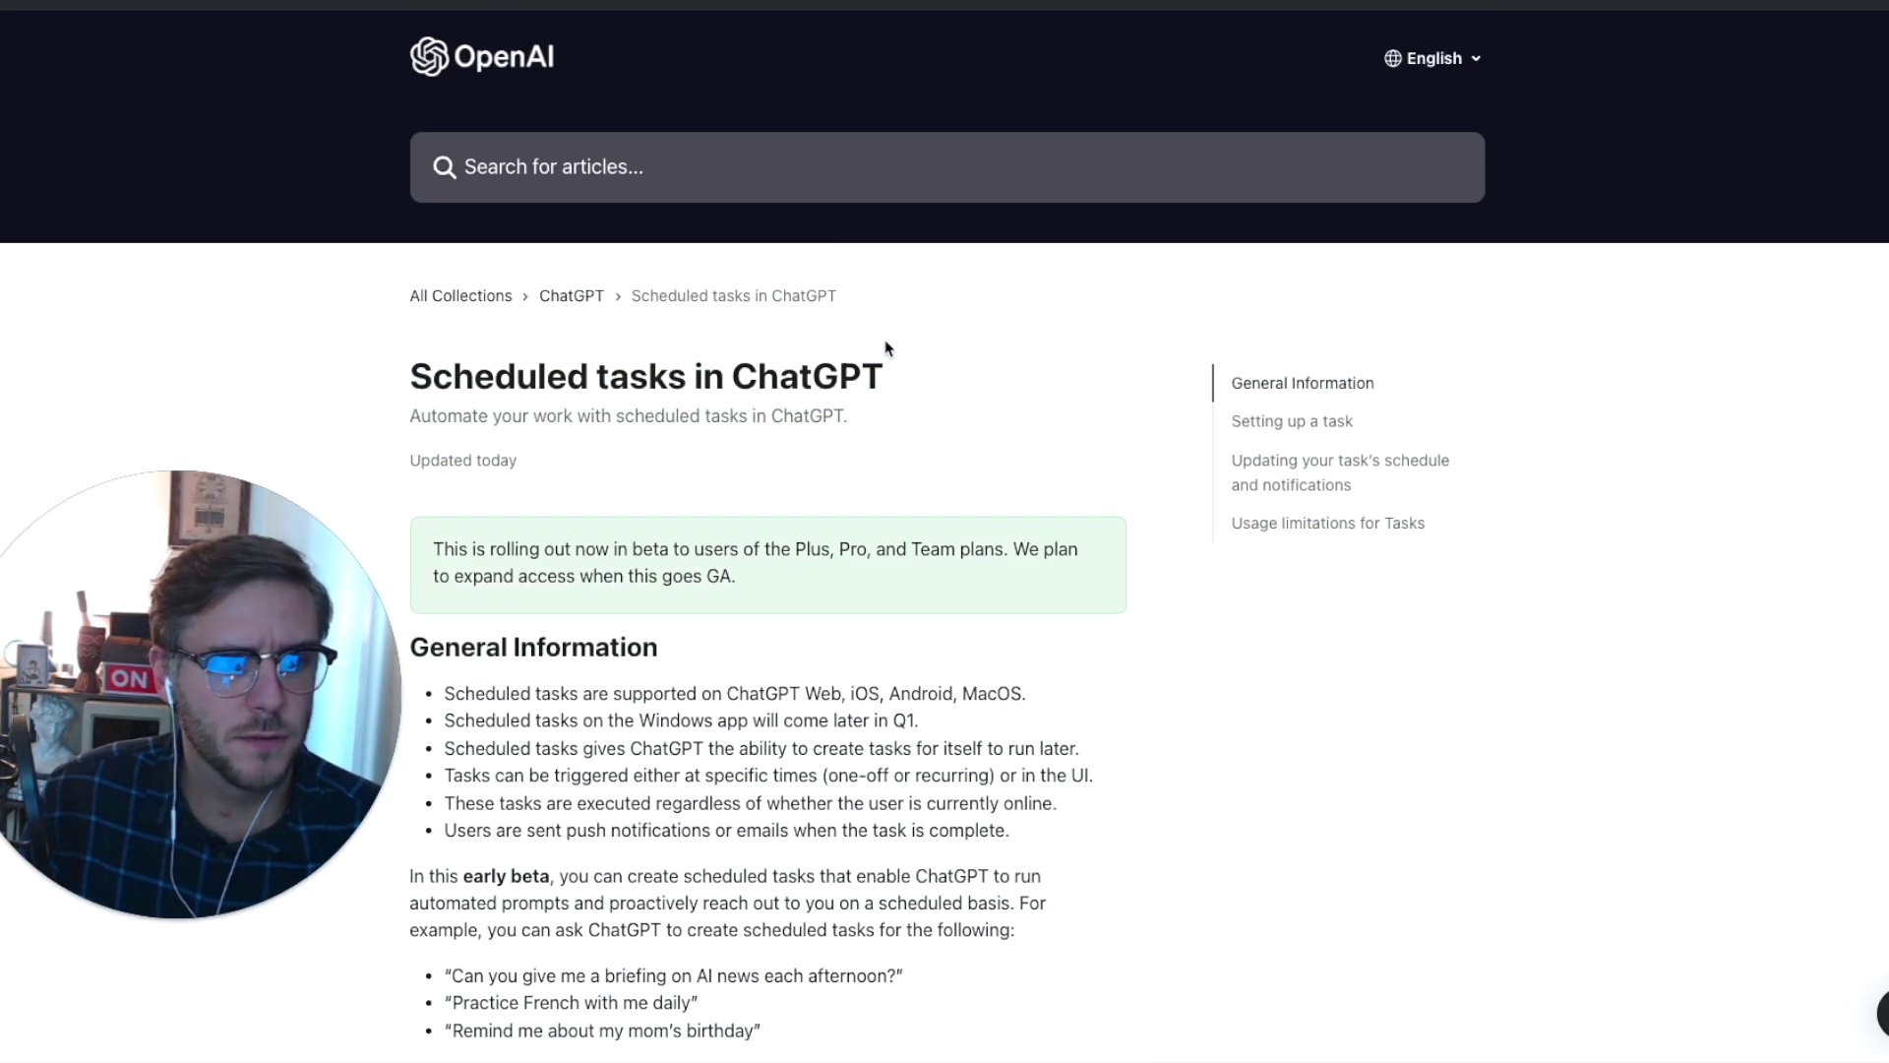
{"action": "scroll", "coordinate": [981, 266], "scroll_direction": "down", "scroll_amount": 4}
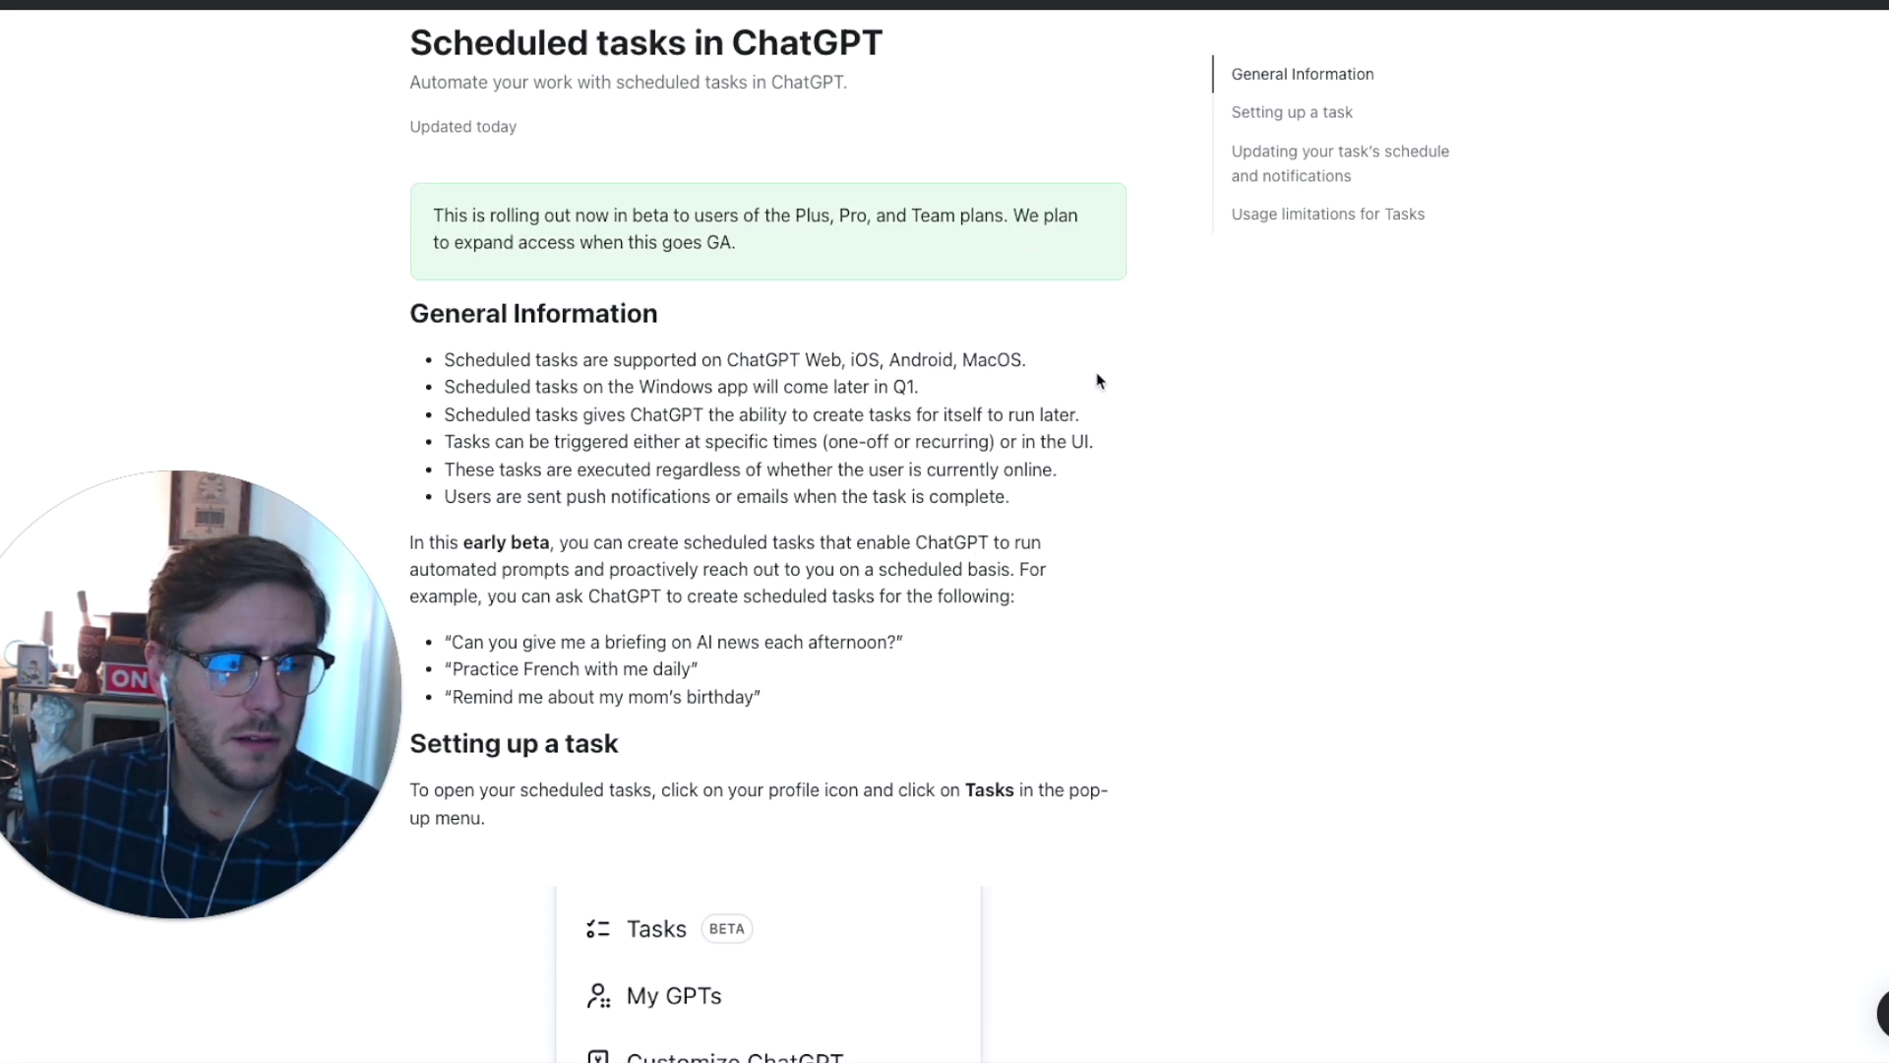
{"action": "scroll", "coordinate": [1072, 403], "scroll_direction": "up", "scroll_amount": 3}
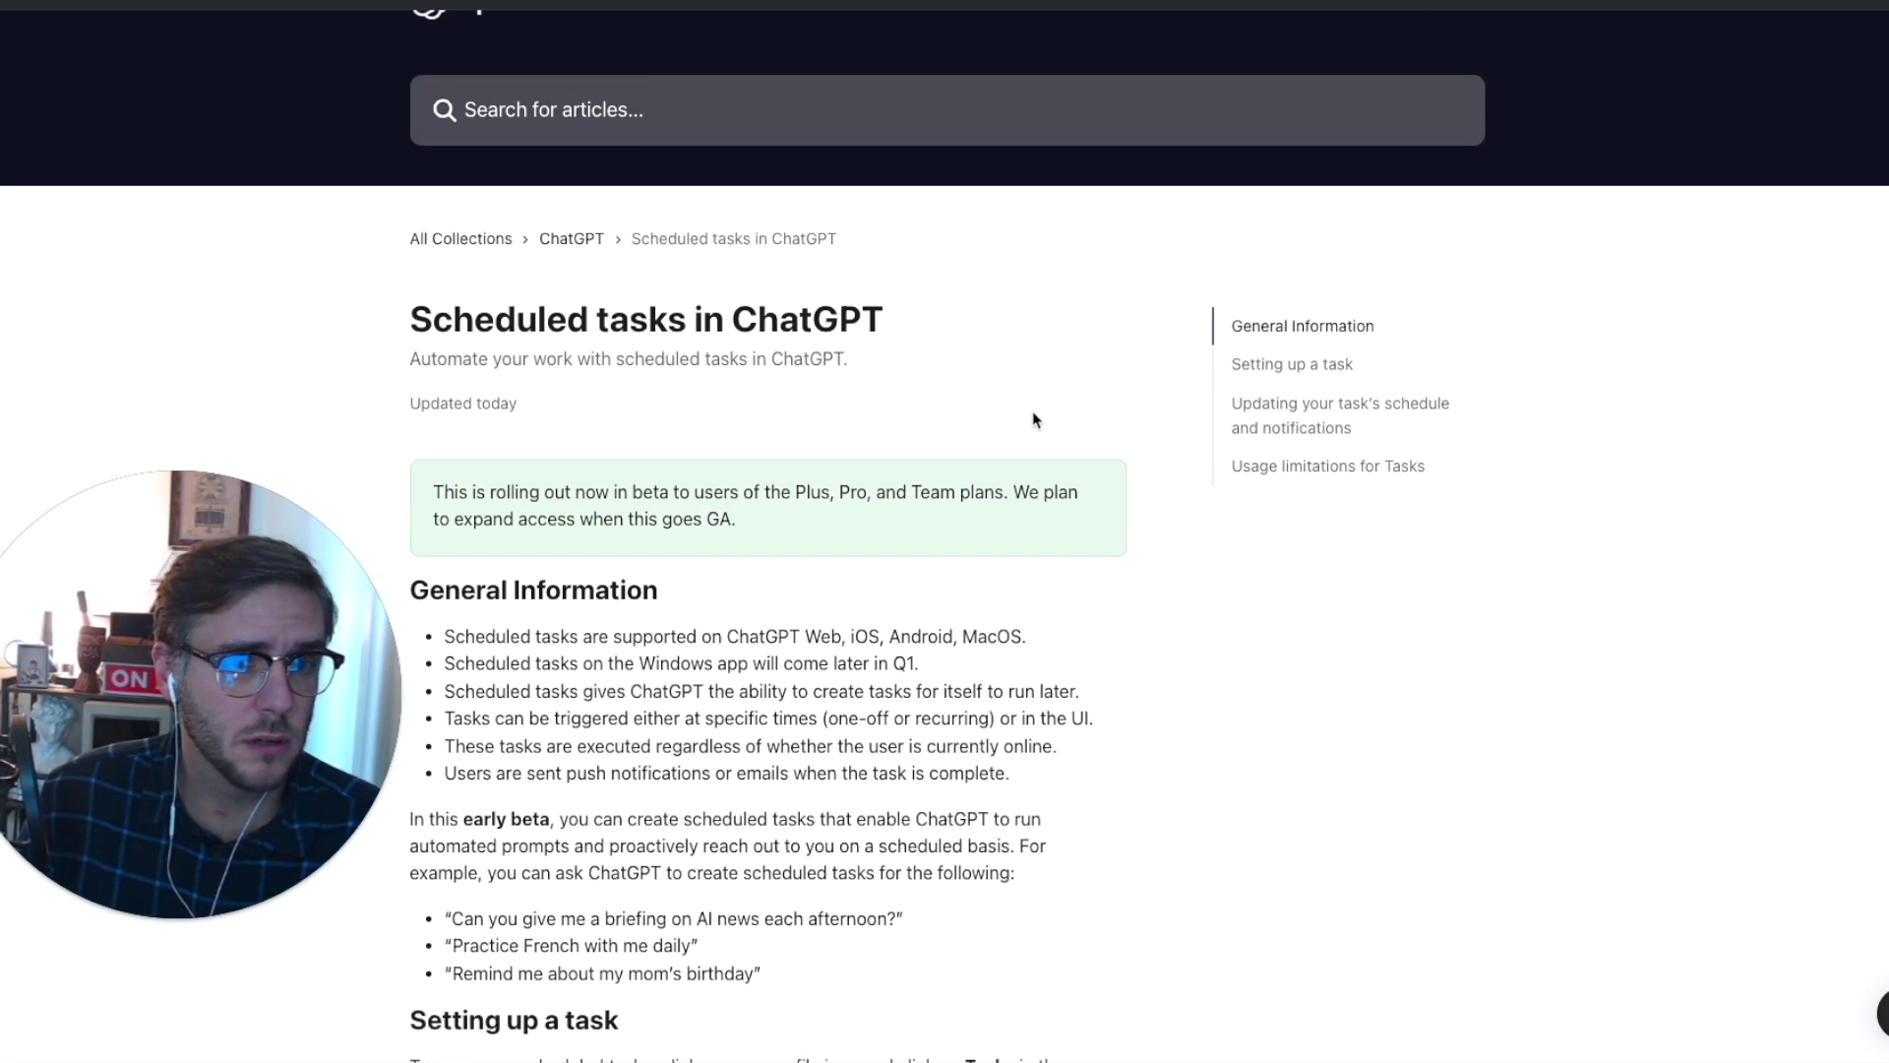
{"action": "scroll", "coordinate": [1033, 420], "scroll_direction": "down", "scroll_amount": 3}
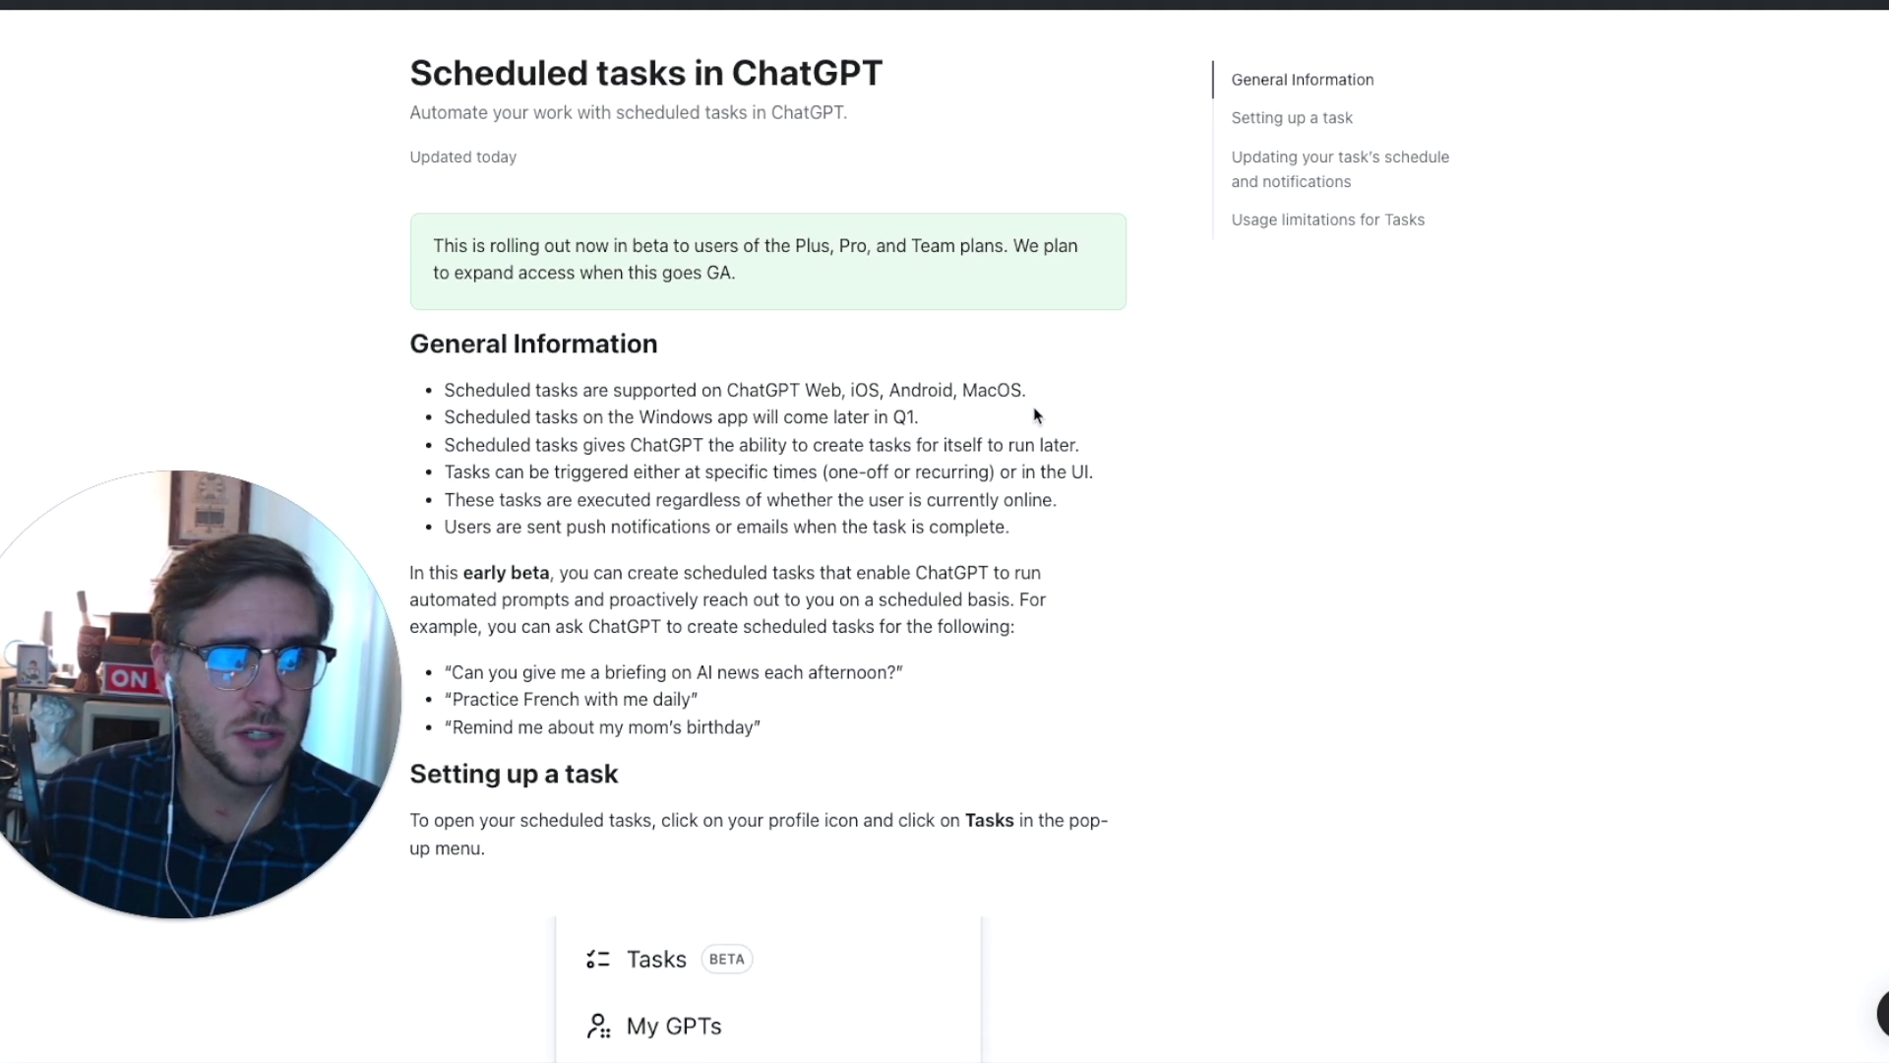
{"action": "scroll", "coordinate": [1037, 415], "scroll_direction": "down", "scroll_amount": 2}
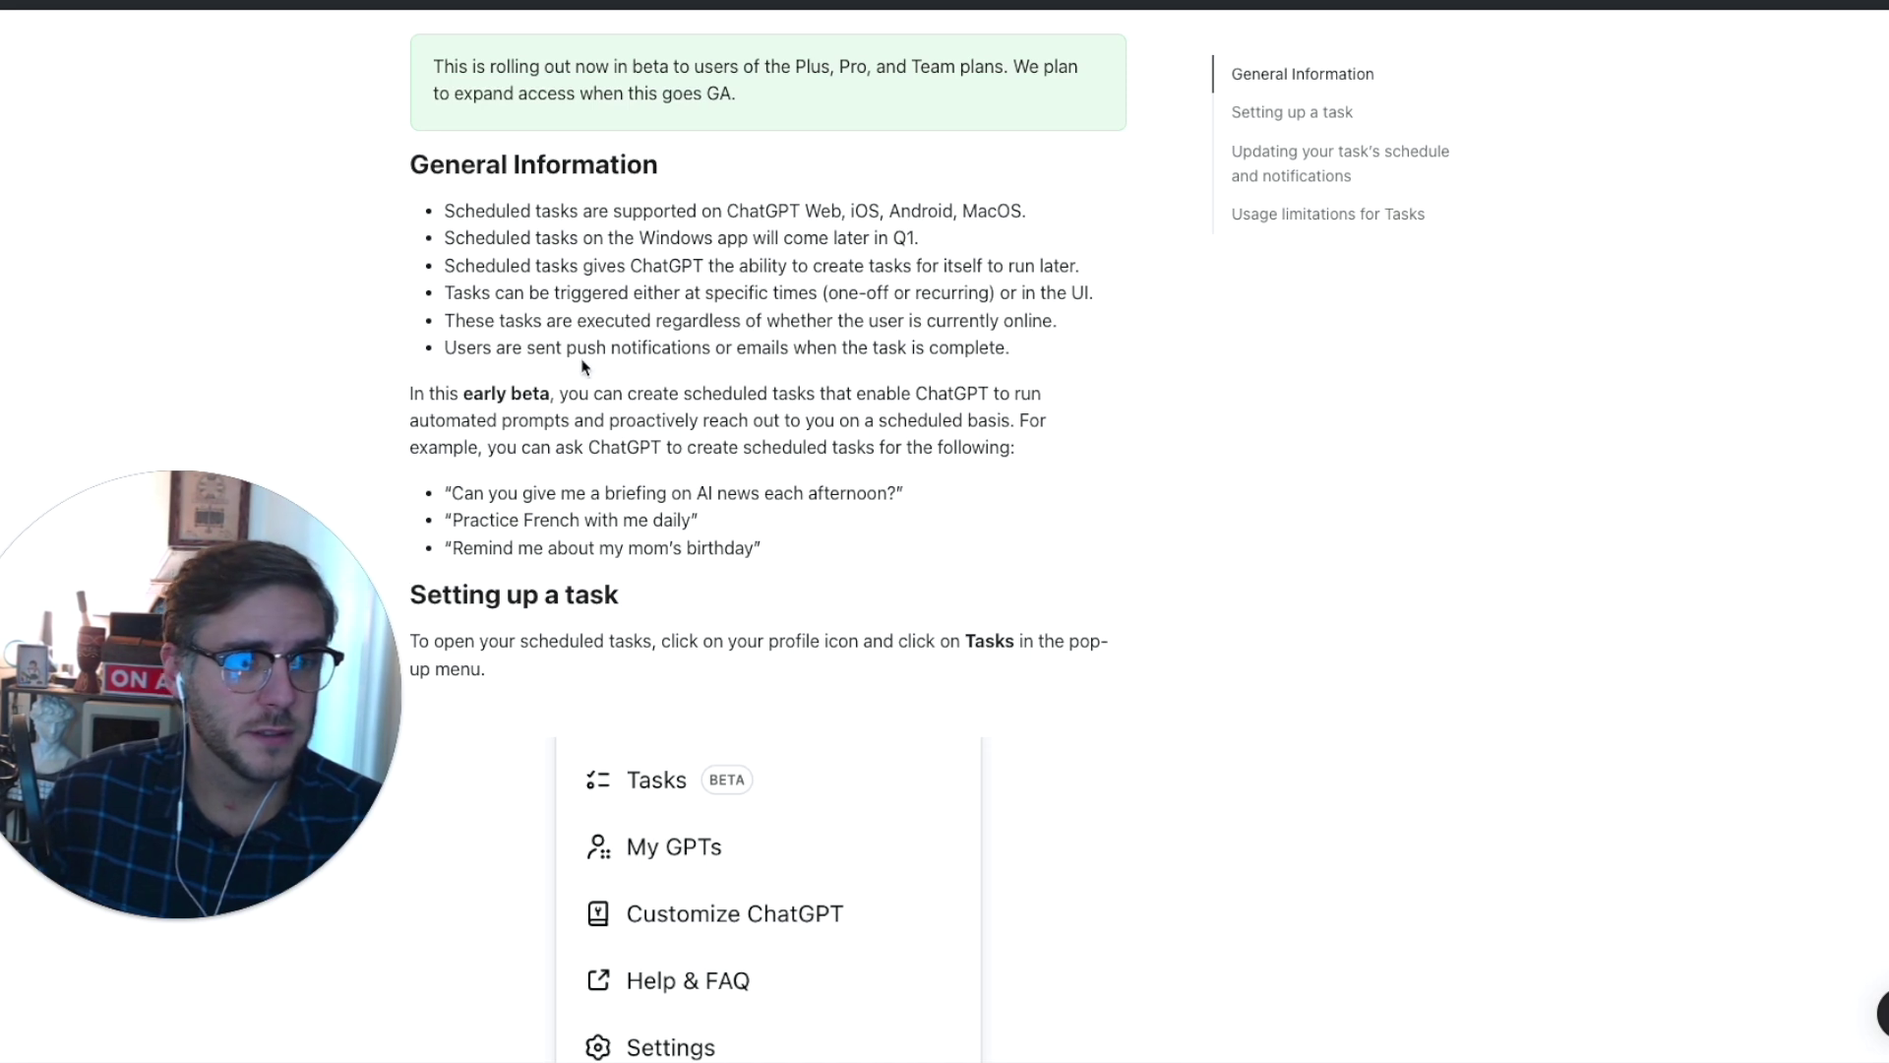
{"action": "scroll", "coordinate": [1130, 357], "scroll_direction": "down", "scroll_amount": 3}
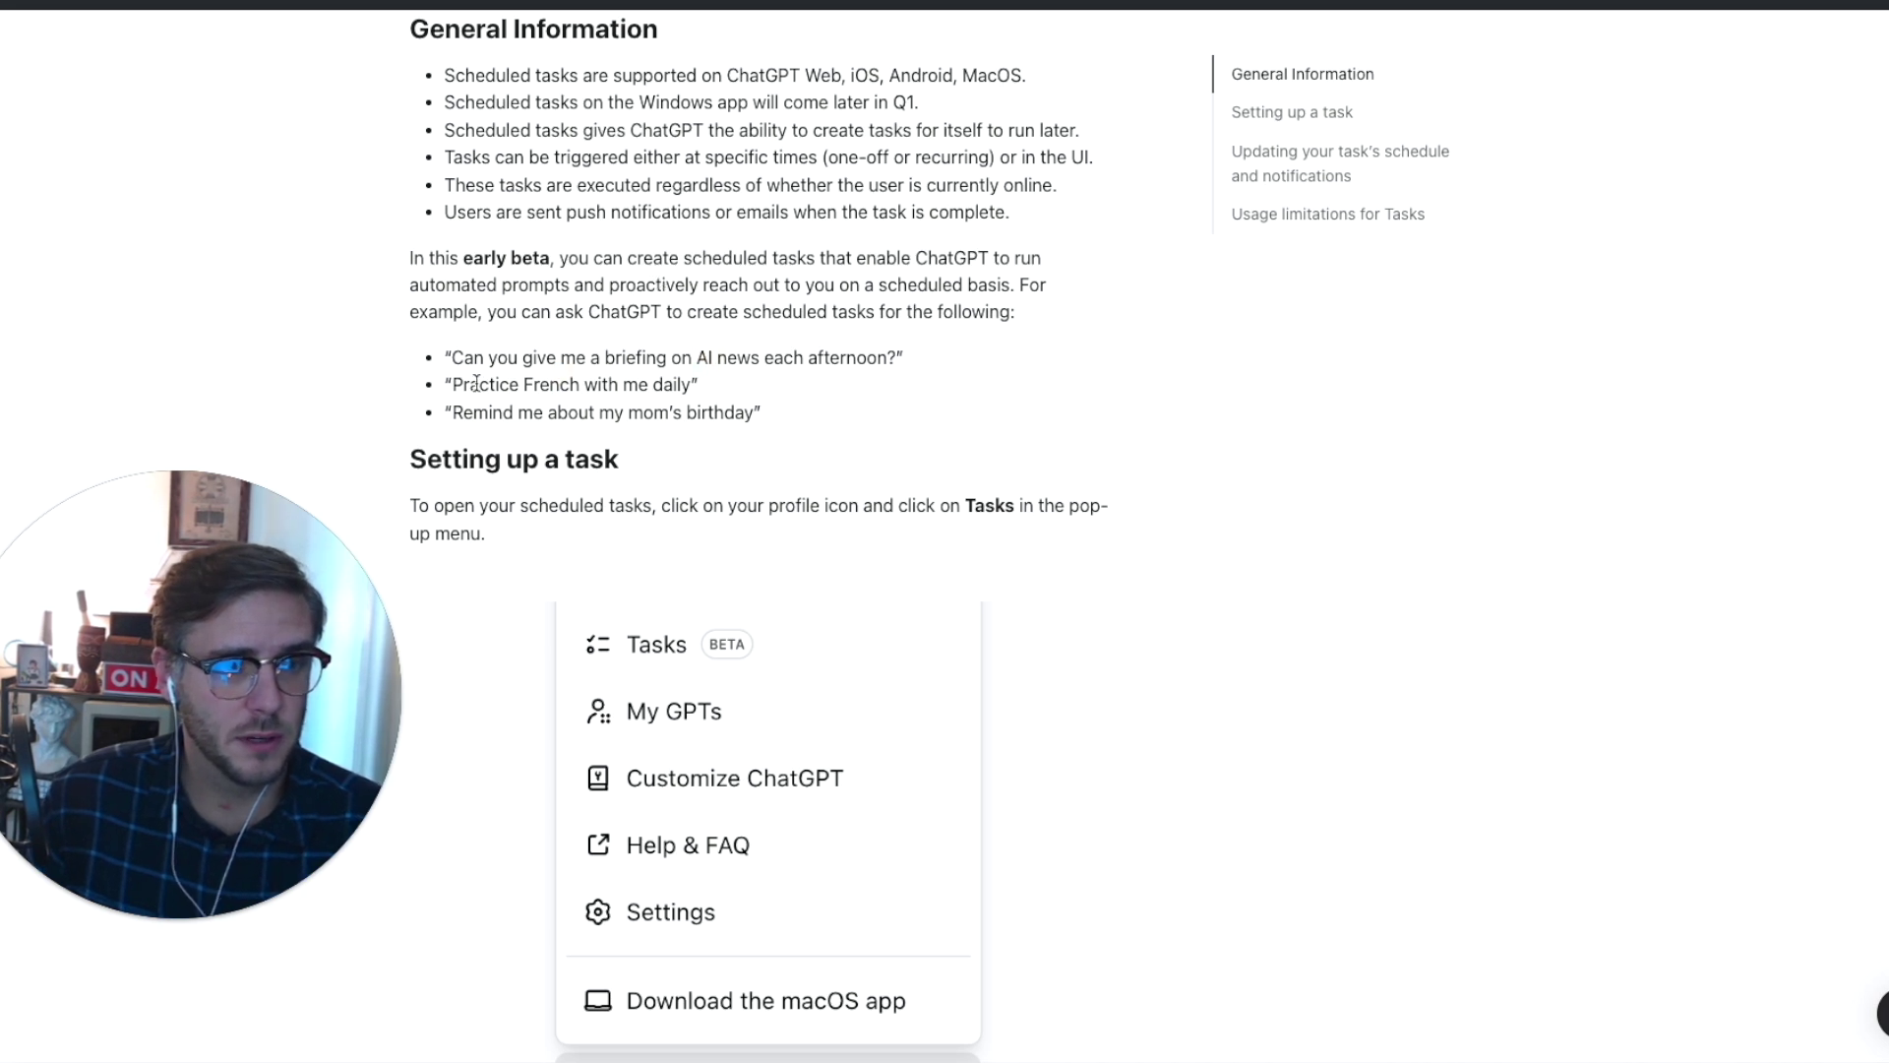
Step: Highlight the AI news briefing and Practice French examples, then read further through task setup
{"action": "left_click_drag", "start_coordinate": [453, 364], "coordinate": [950, 352]}
{"action": "left_click", "coordinate": [952, 354]}
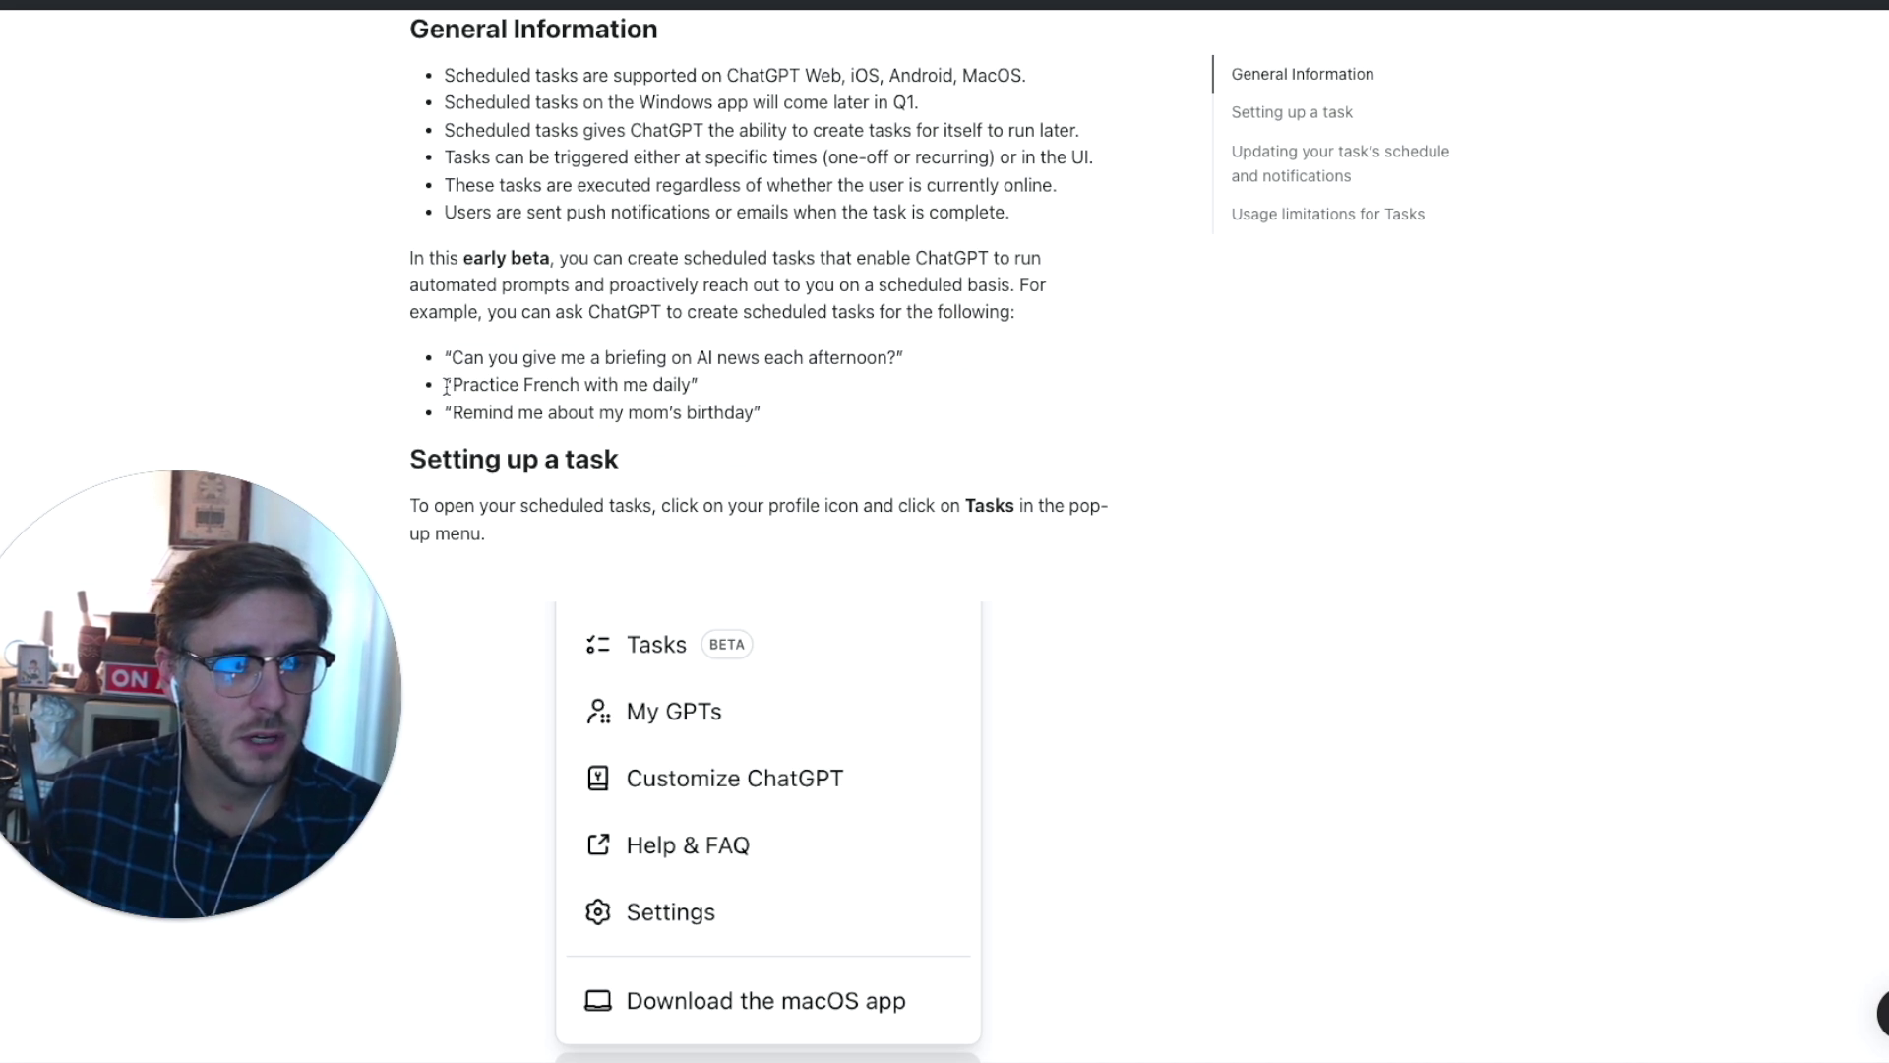
{"action": "left_click_drag", "start_coordinate": [445, 384], "coordinate": [730, 384]}
{"action": "left_click", "coordinate": [766, 380]}
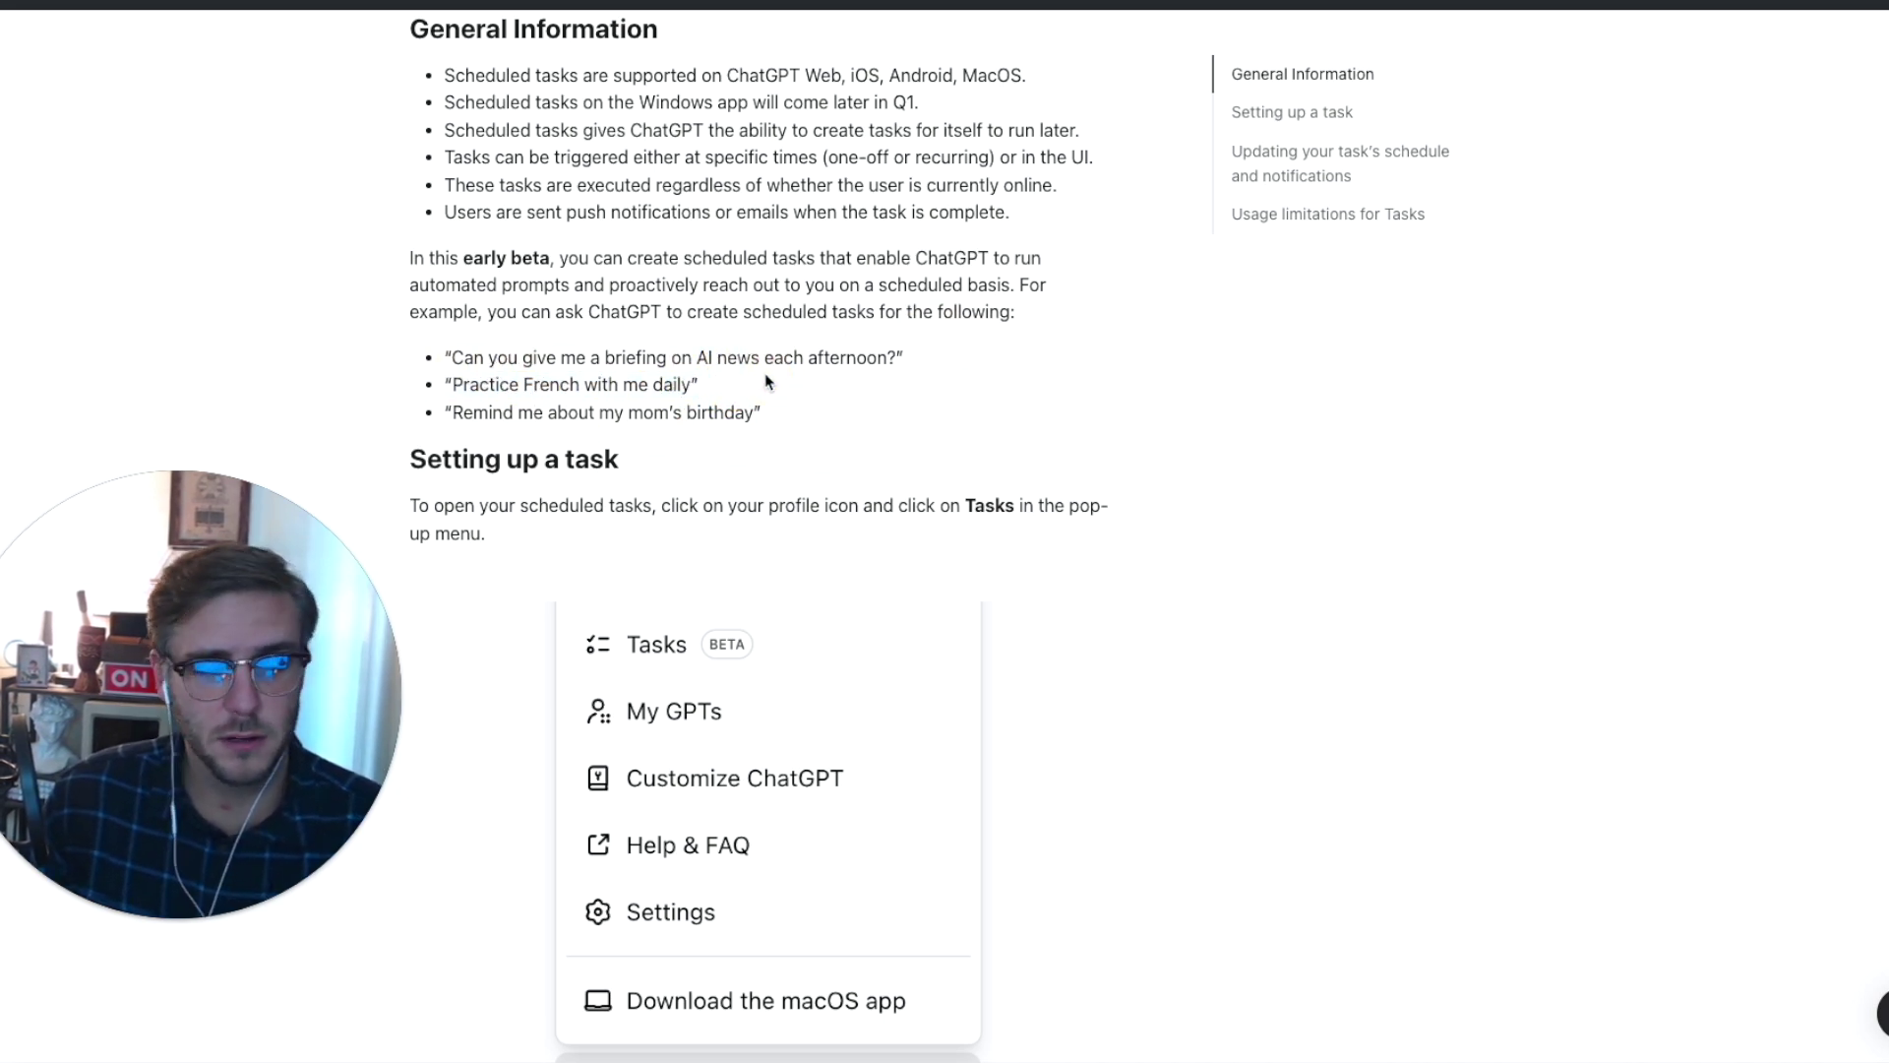
{"action": "scroll", "coordinate": [1098, 392], "scroll_direction": "down", "scroll_amount": 4}
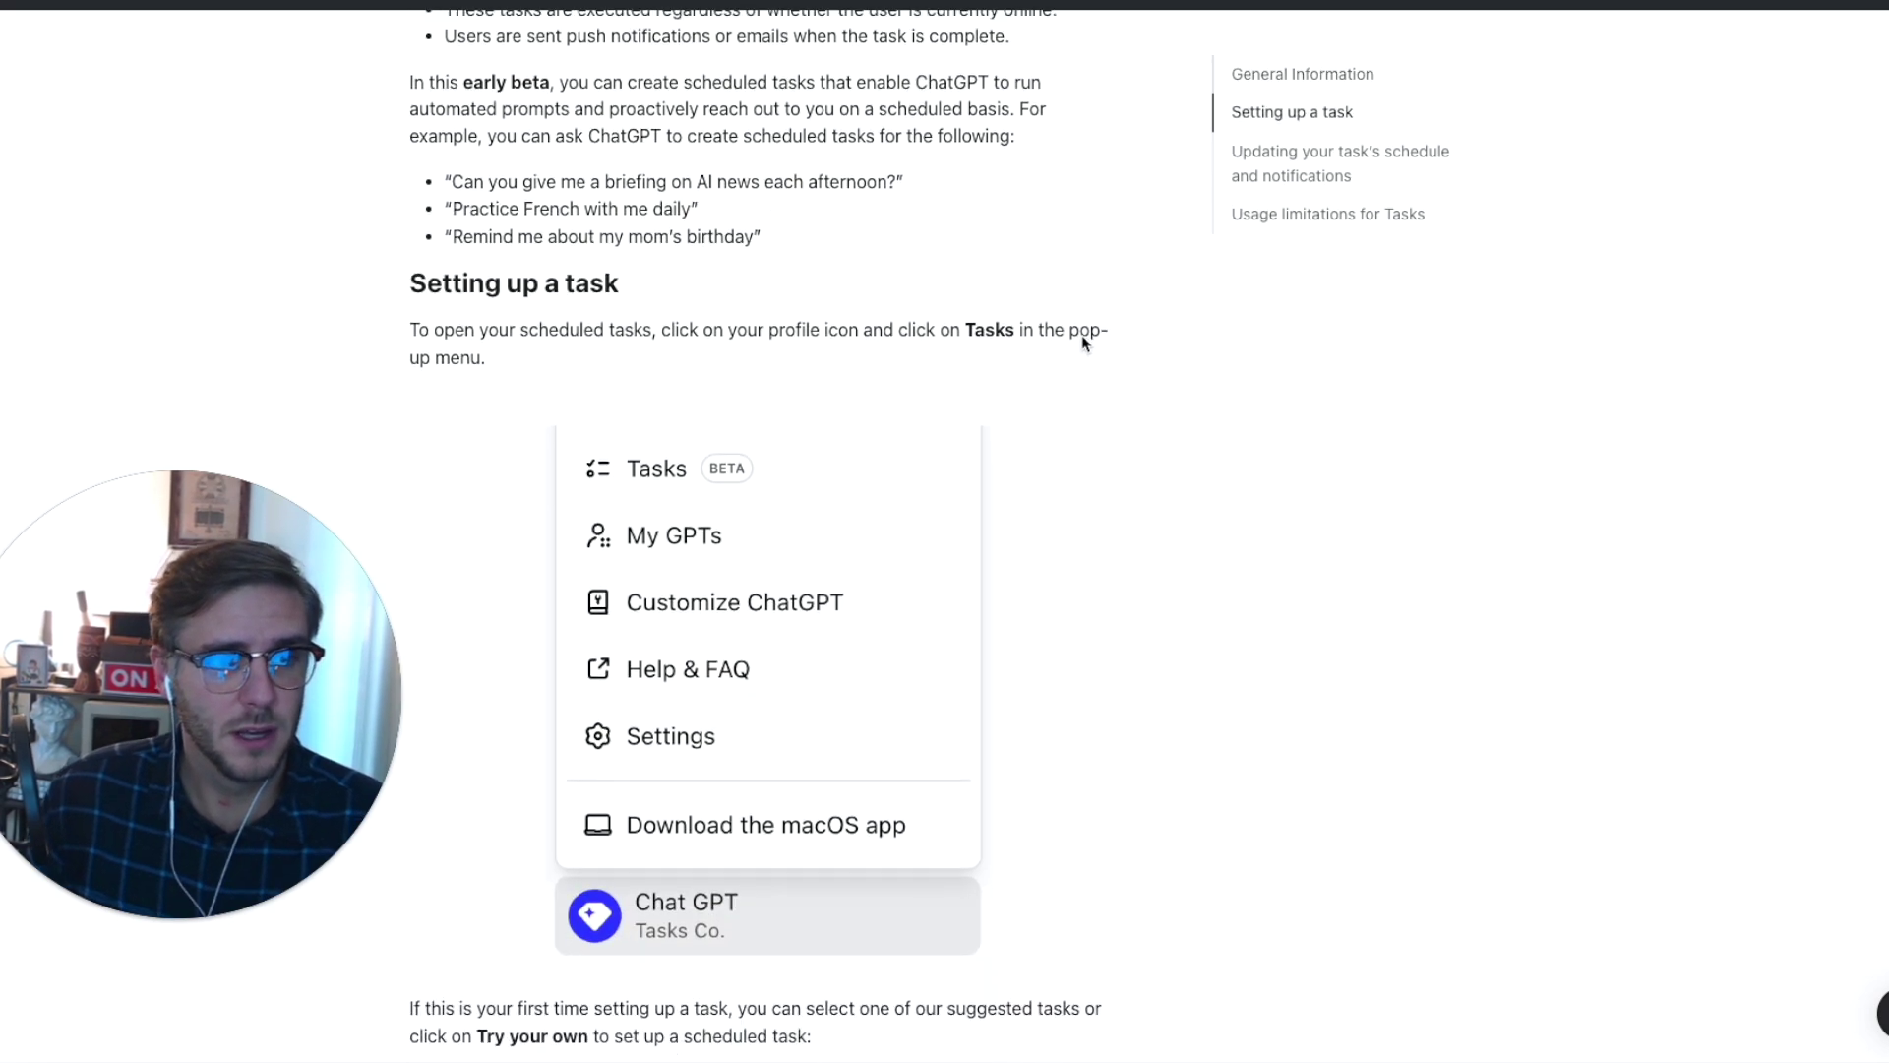
{"action": "scroll", "coordinate": [1067, 299], "scroll_direction": "down", "scroll_amount": 8}
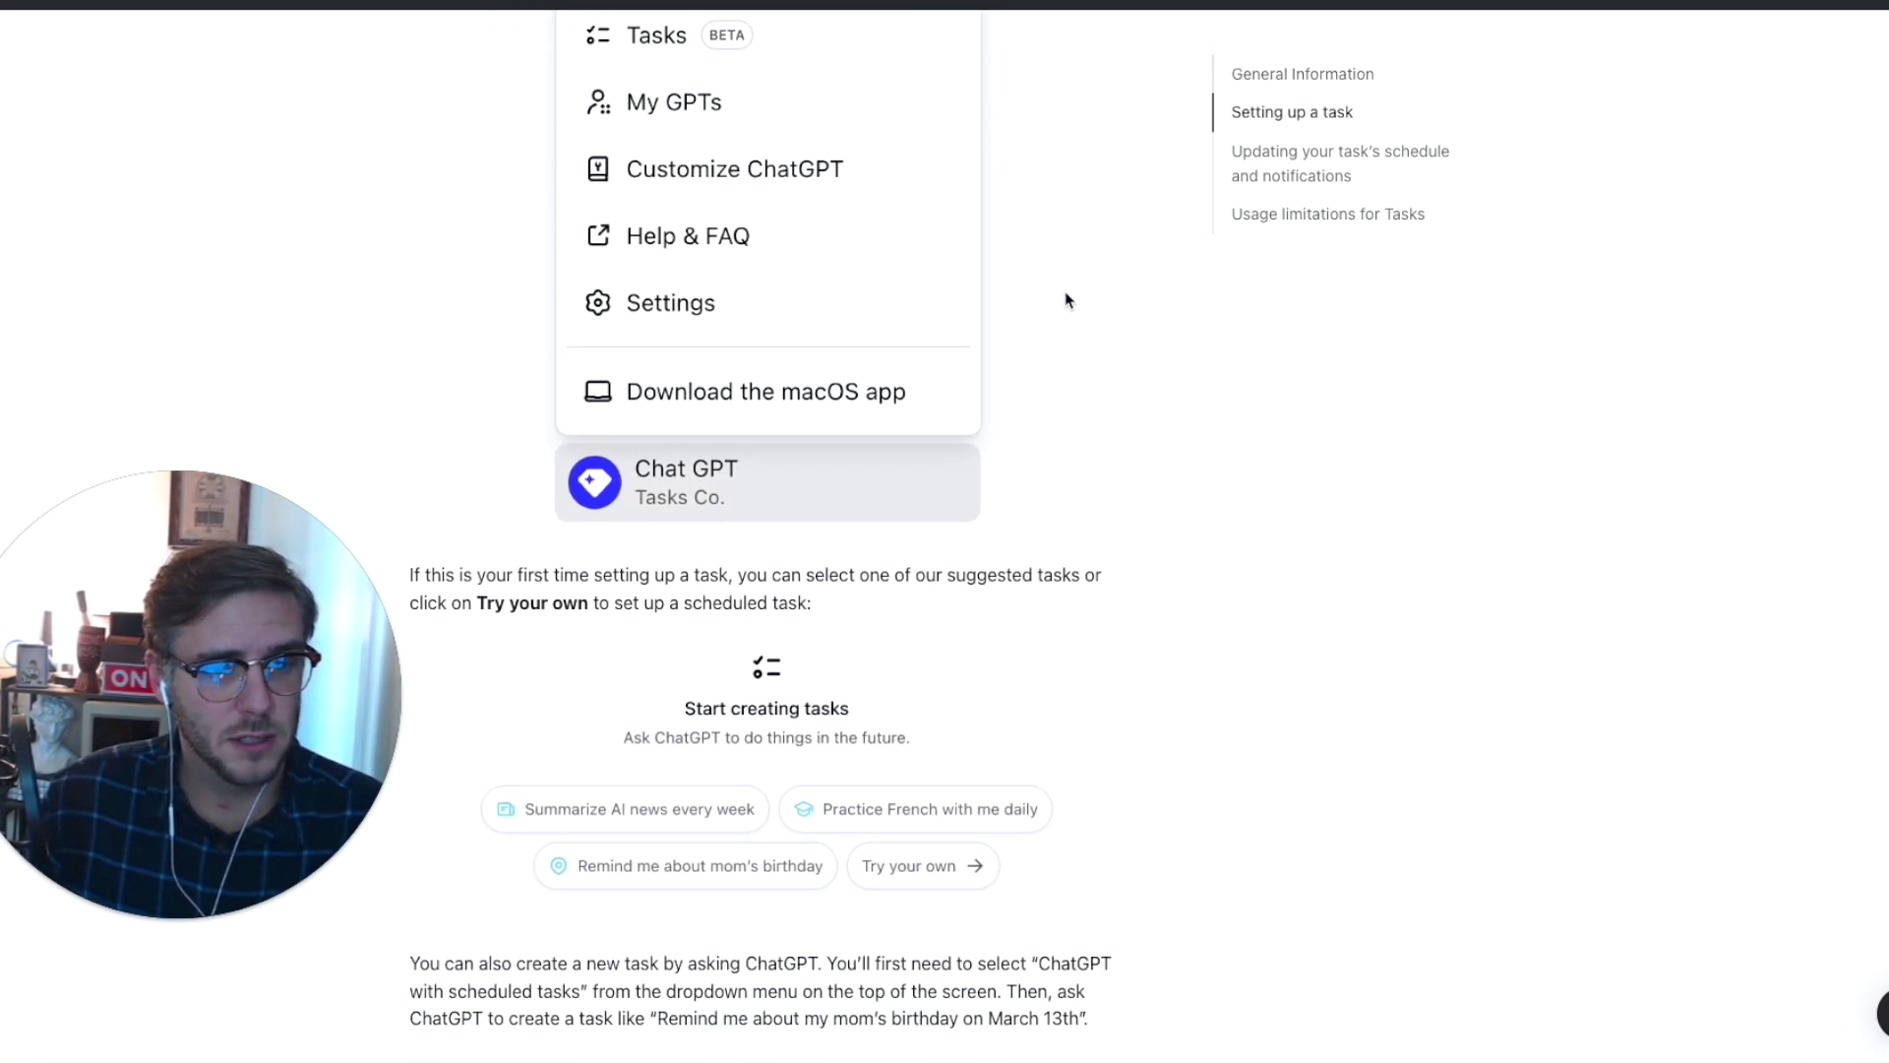
{"action": "scroll", "coordinate": [1063, 299], "scroll_direction": "down", "scroll_amount": 5}
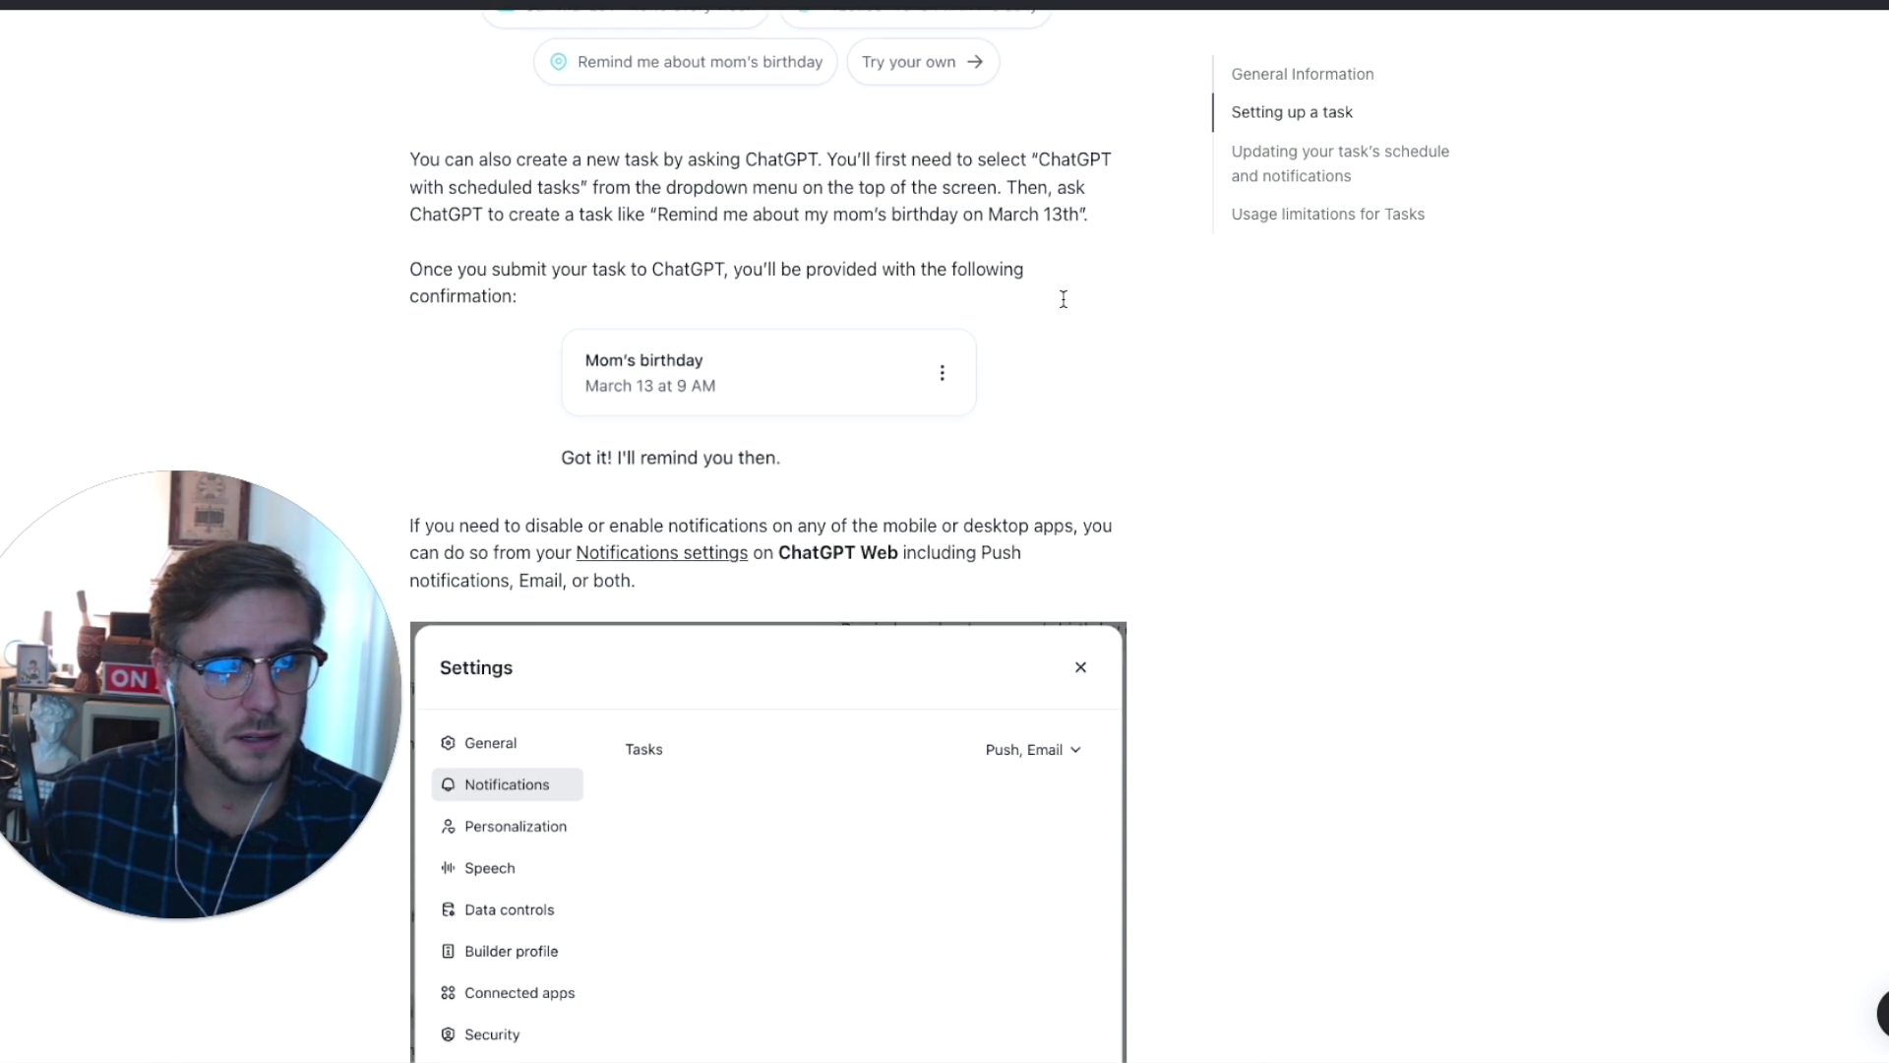
{"action": "scroll", "coordinate": [505, 234], "scroll_direction": "up", "scroll_amount": 2}
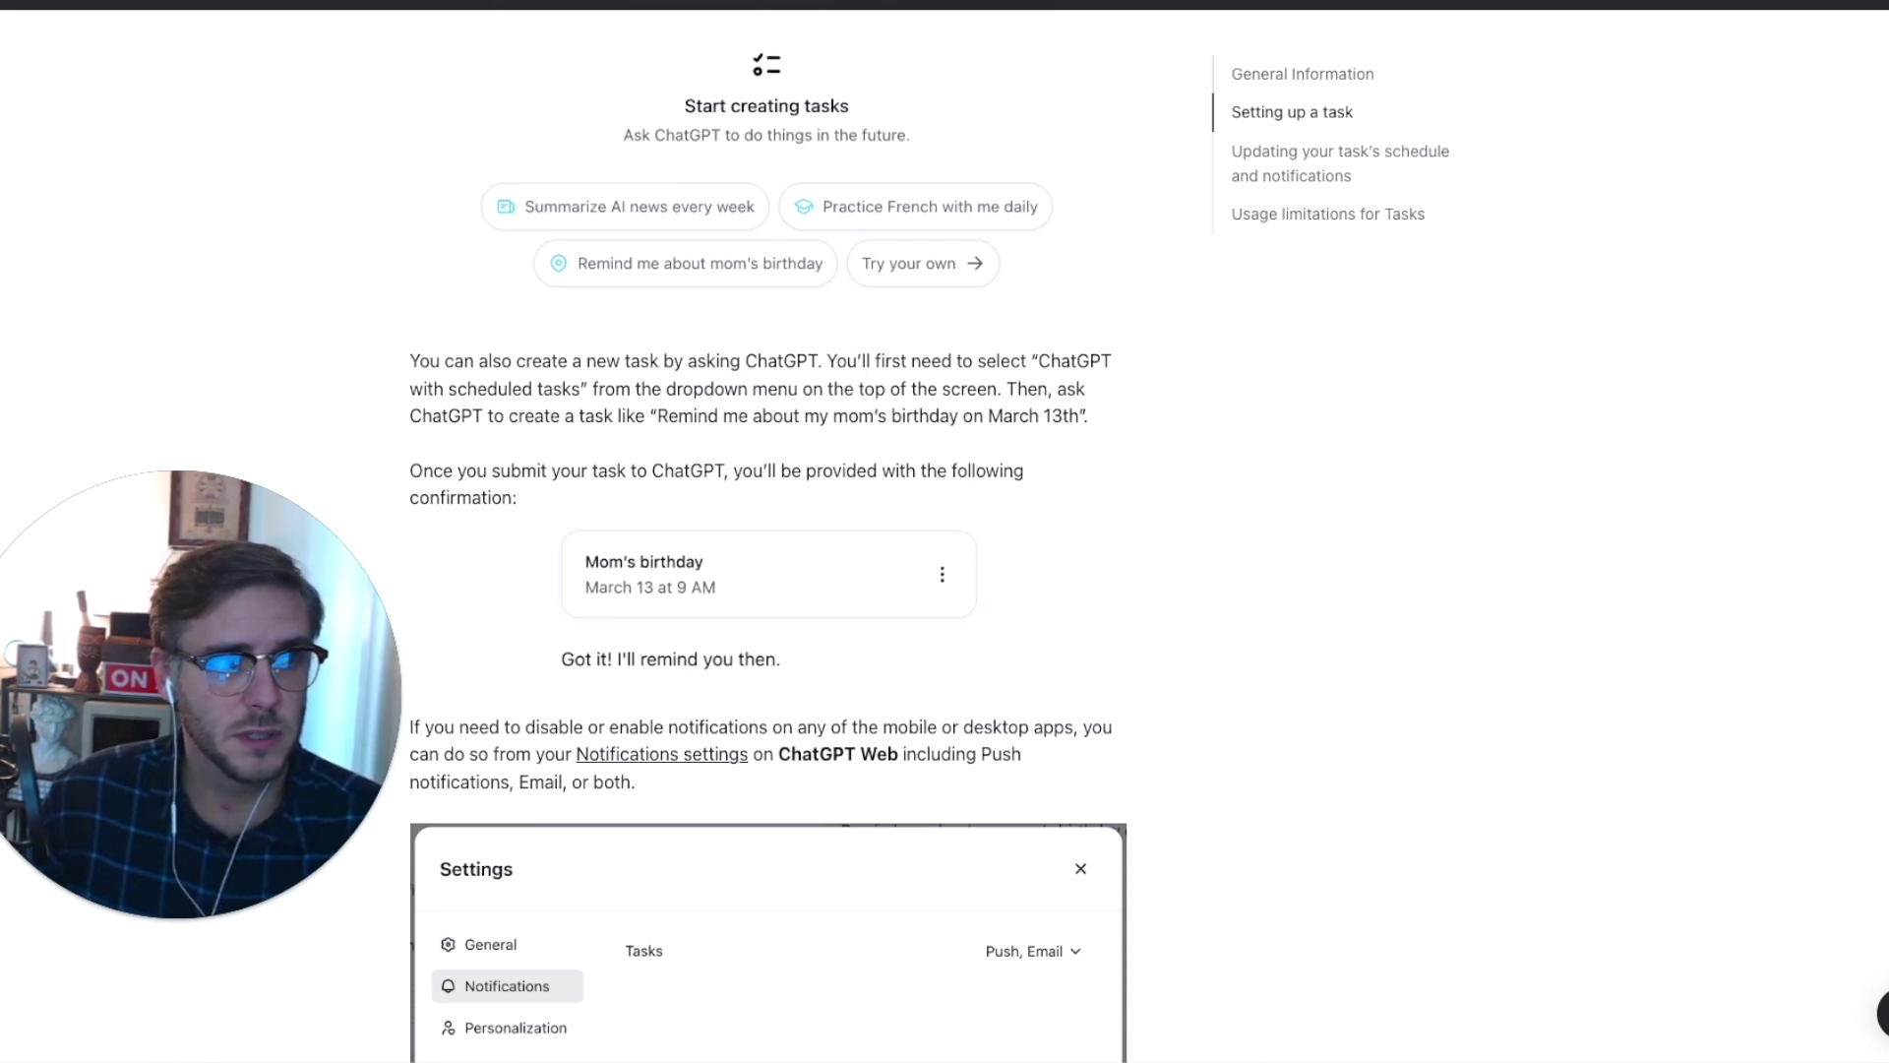
Step: In a new chat, request Galveston, TX weather every morning at 8am CT
{"action": "key", "text": "ctrl+Tab"}
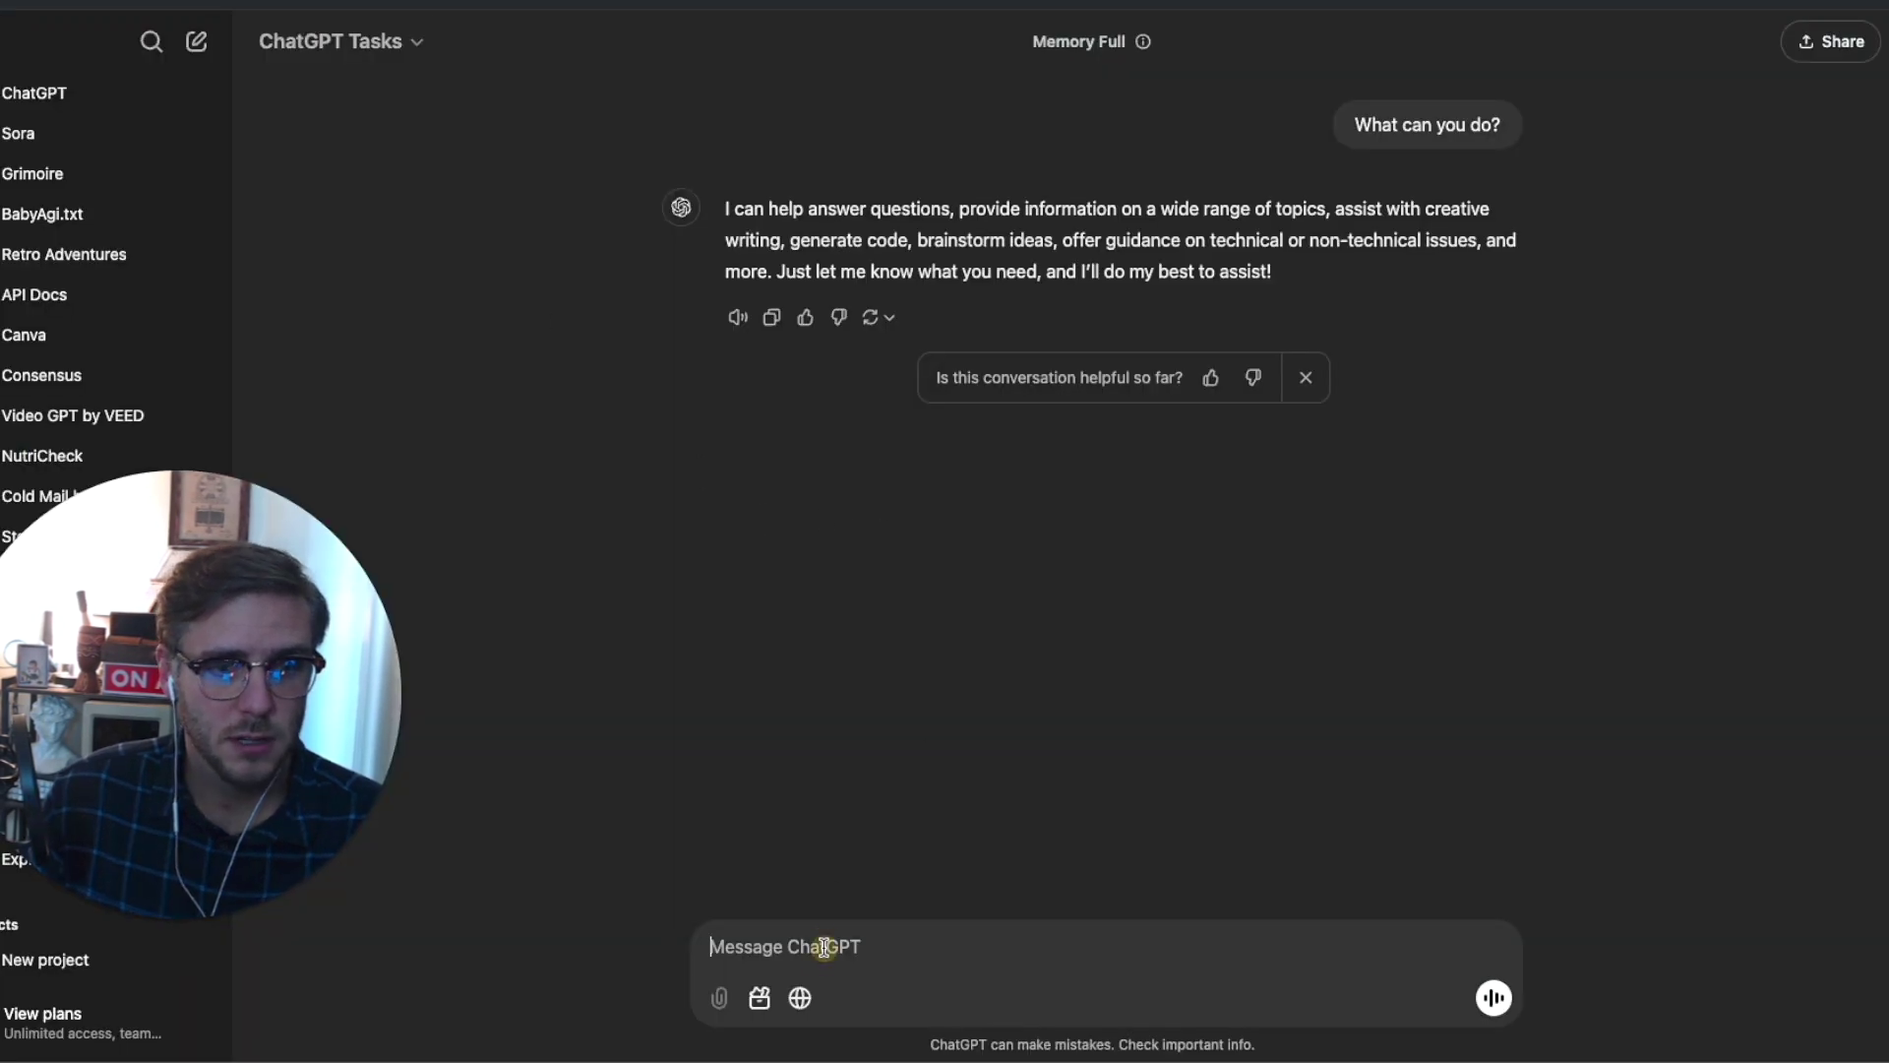
{"action": "key", "text": "ctrl+shift+o"}
{"action": "type", "text": "Give me the weather for Ga"}
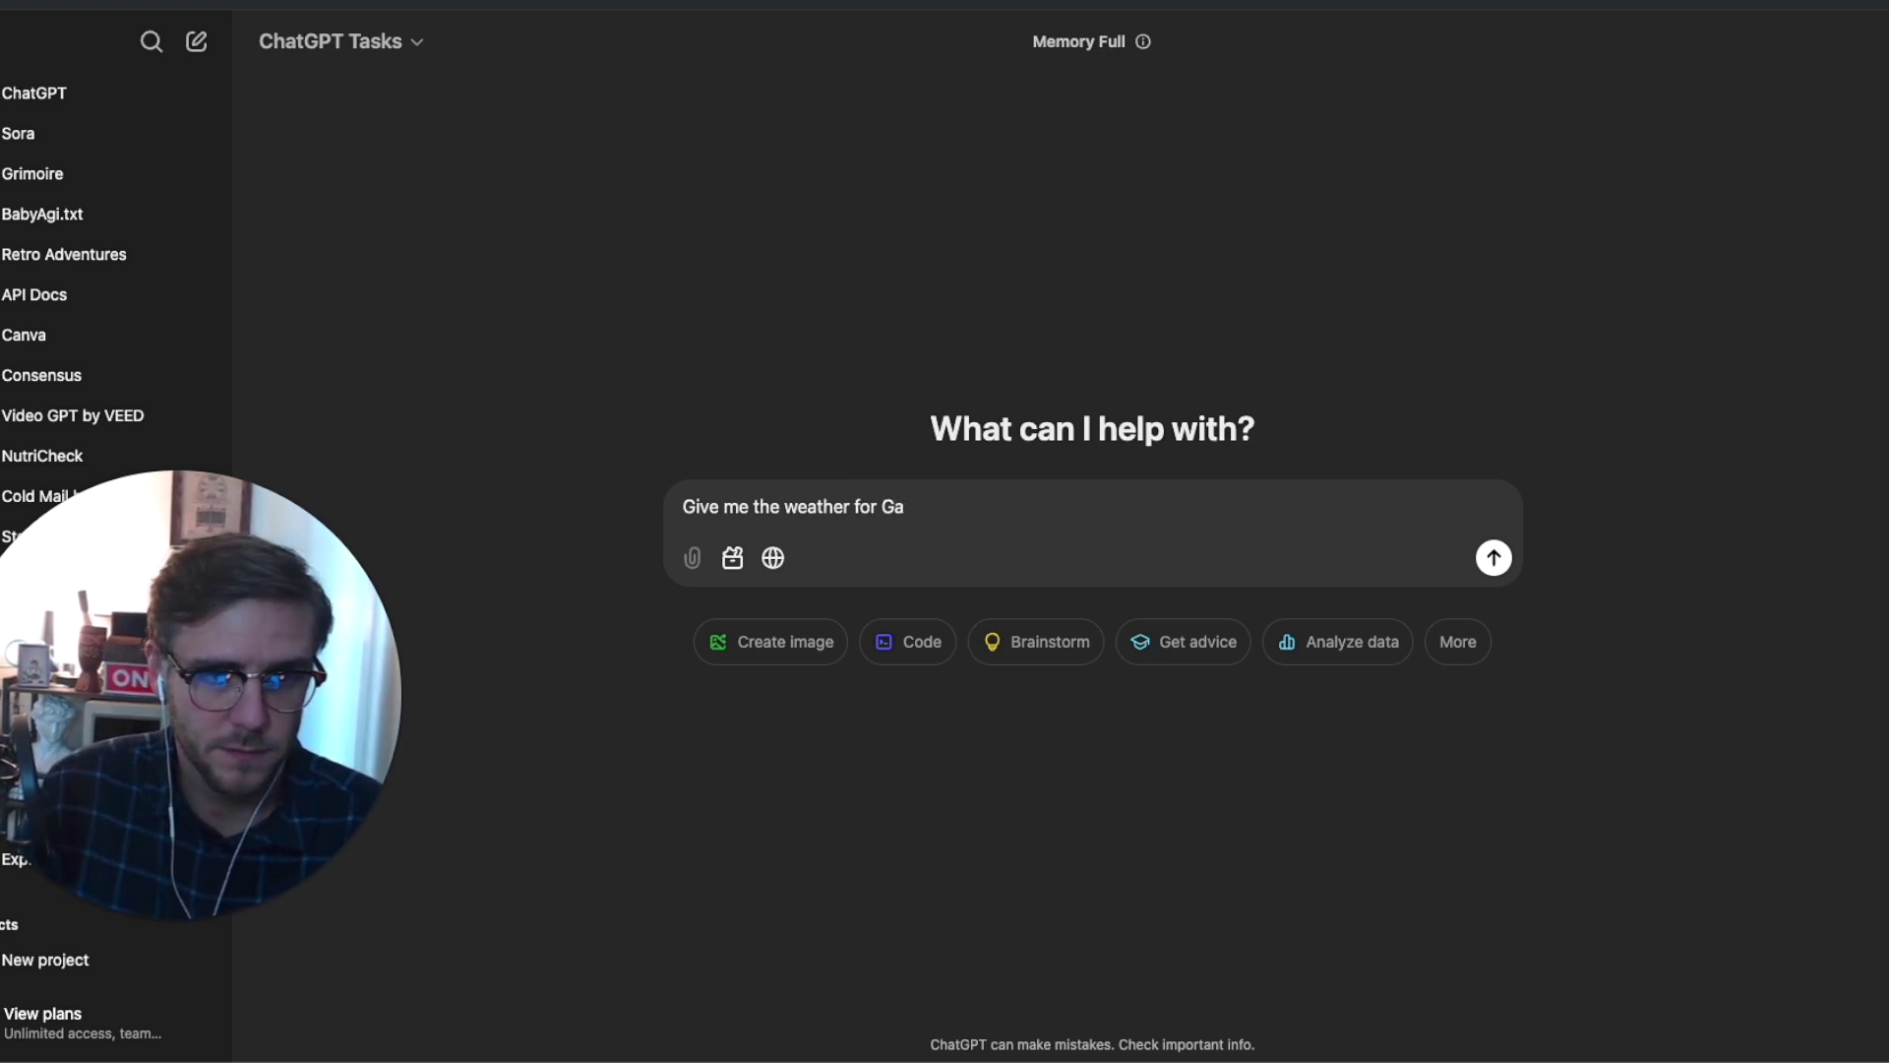
{"action": "type", "text": "lveston"}
{"action": "type", "text": ", TX every morning at 8am CT"}
{"action": "key", "text": "Return"}
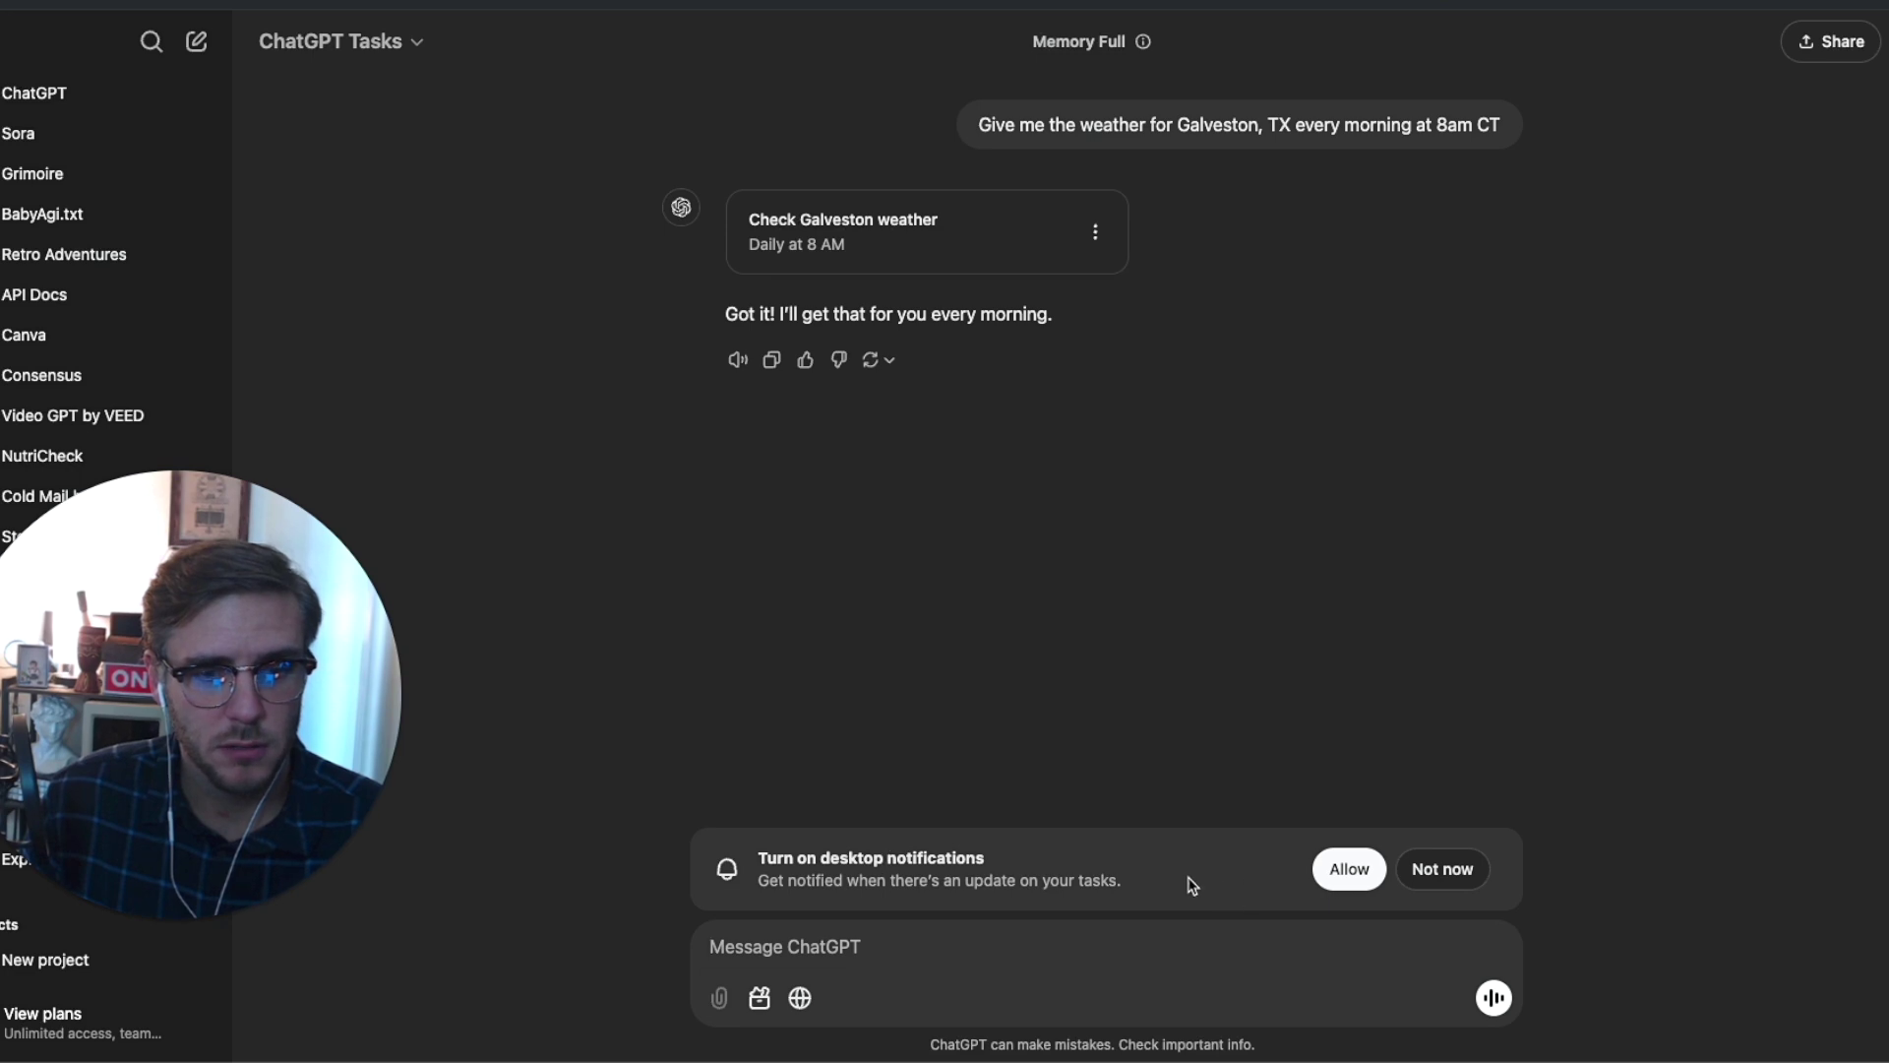
Step: Allow notifications, dismiss the notifications-disabled error, and show the weather task's options
{"action": "left_click", "coordinate": [1349, 868]}
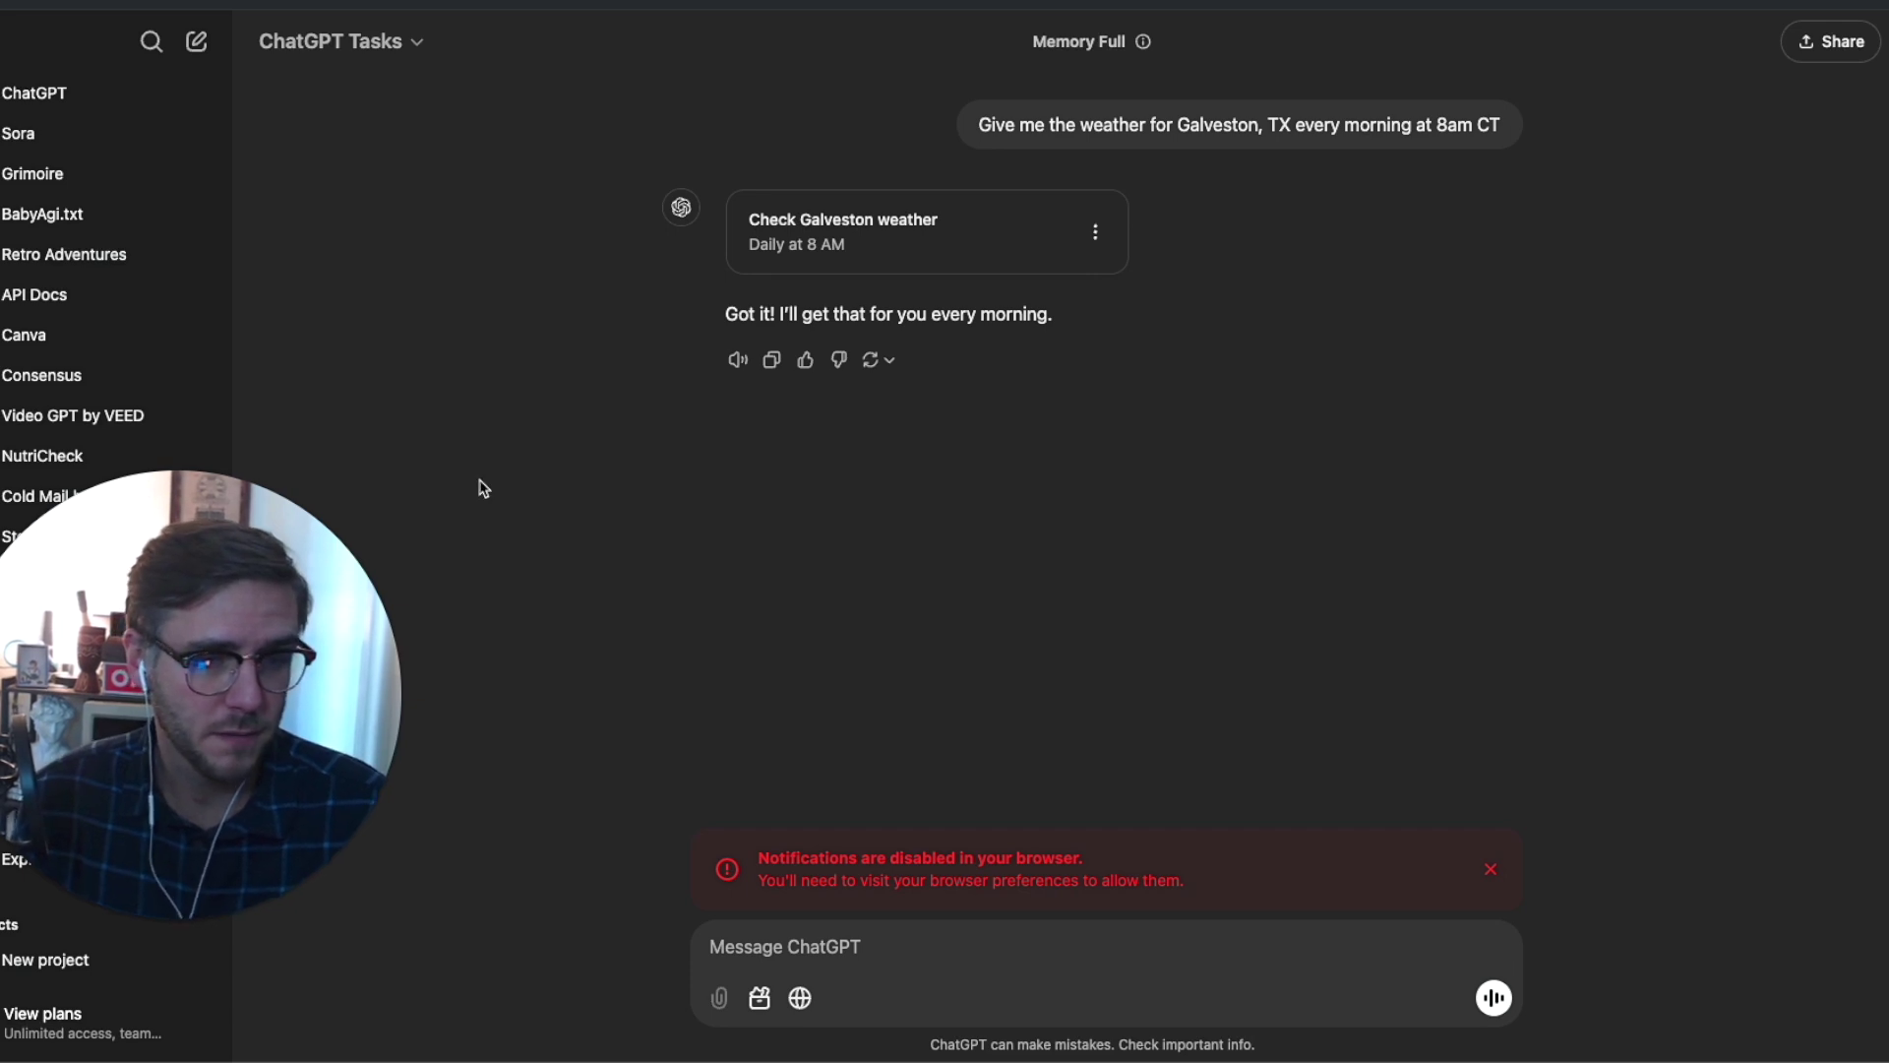
{"action": "left_click", "coordinate": [1269, 556]}
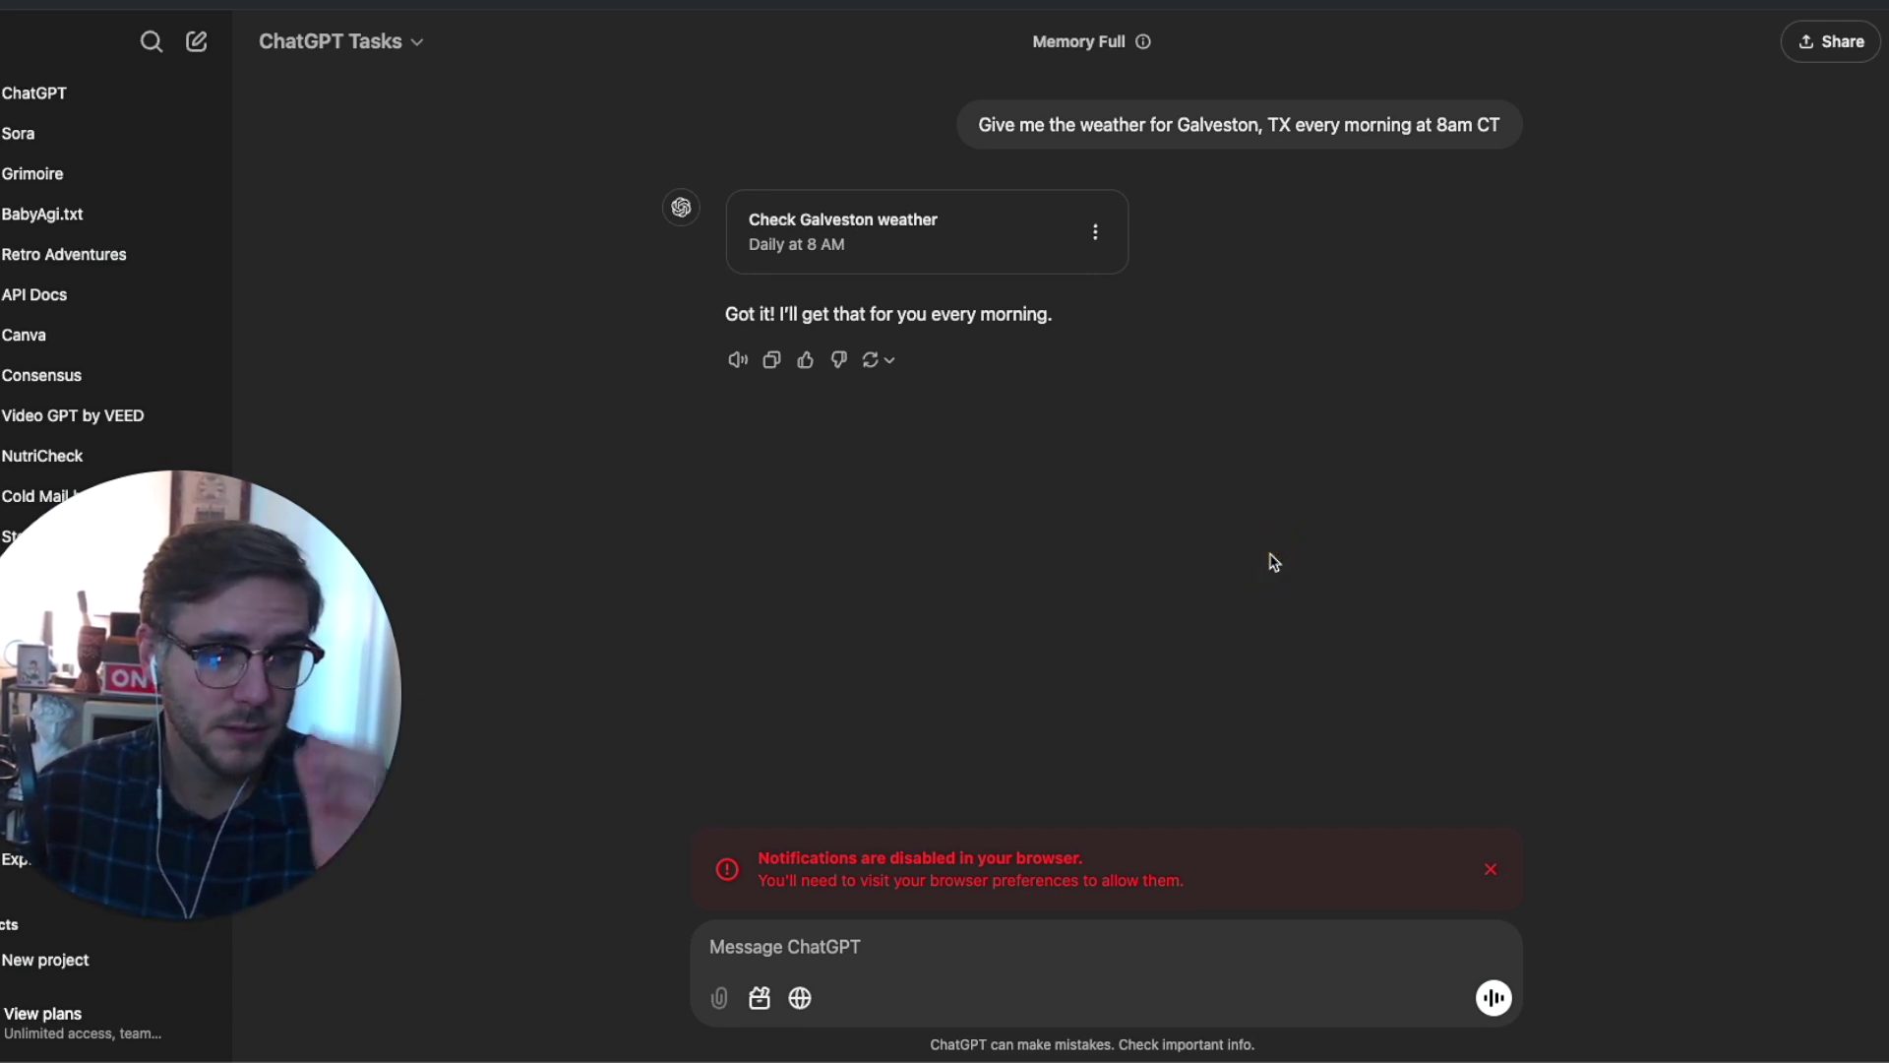
{"action": "left_click", "coordinate": [1493, 413]}
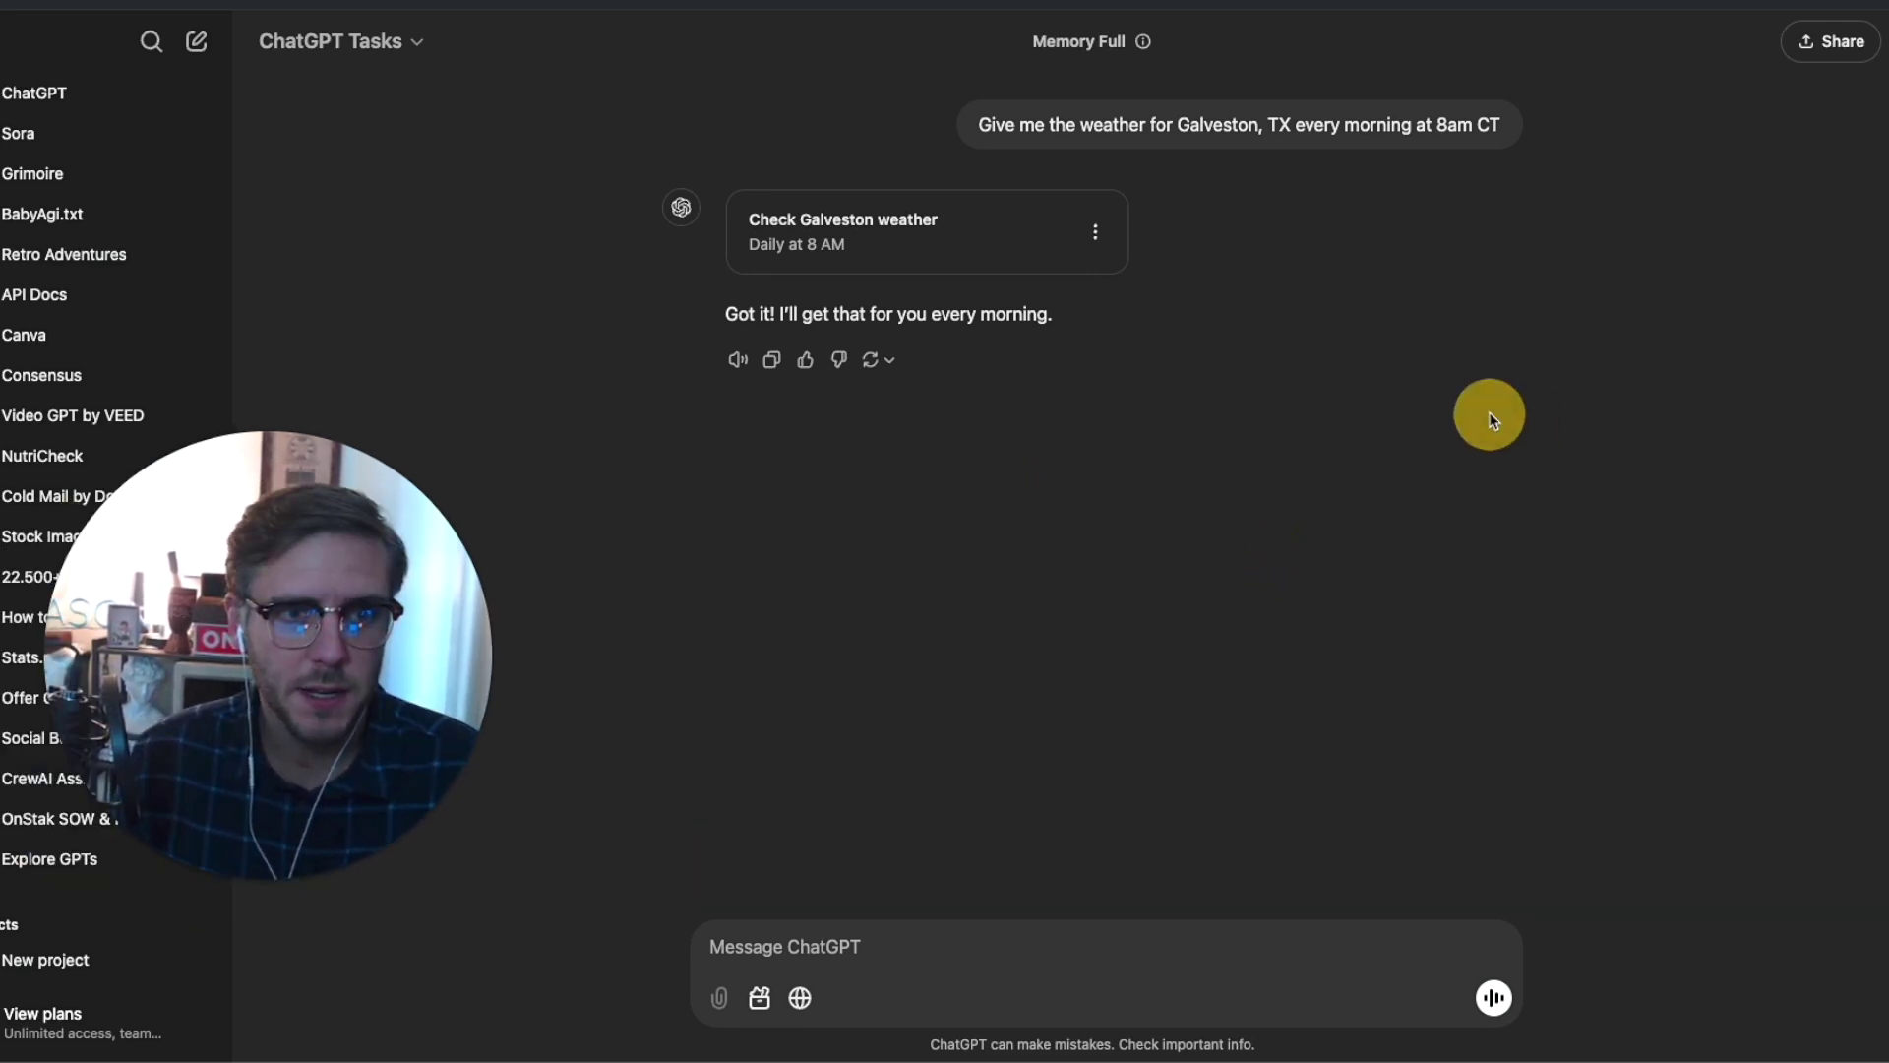
{"action": "left_click", "coordinate": [1098, 236]}
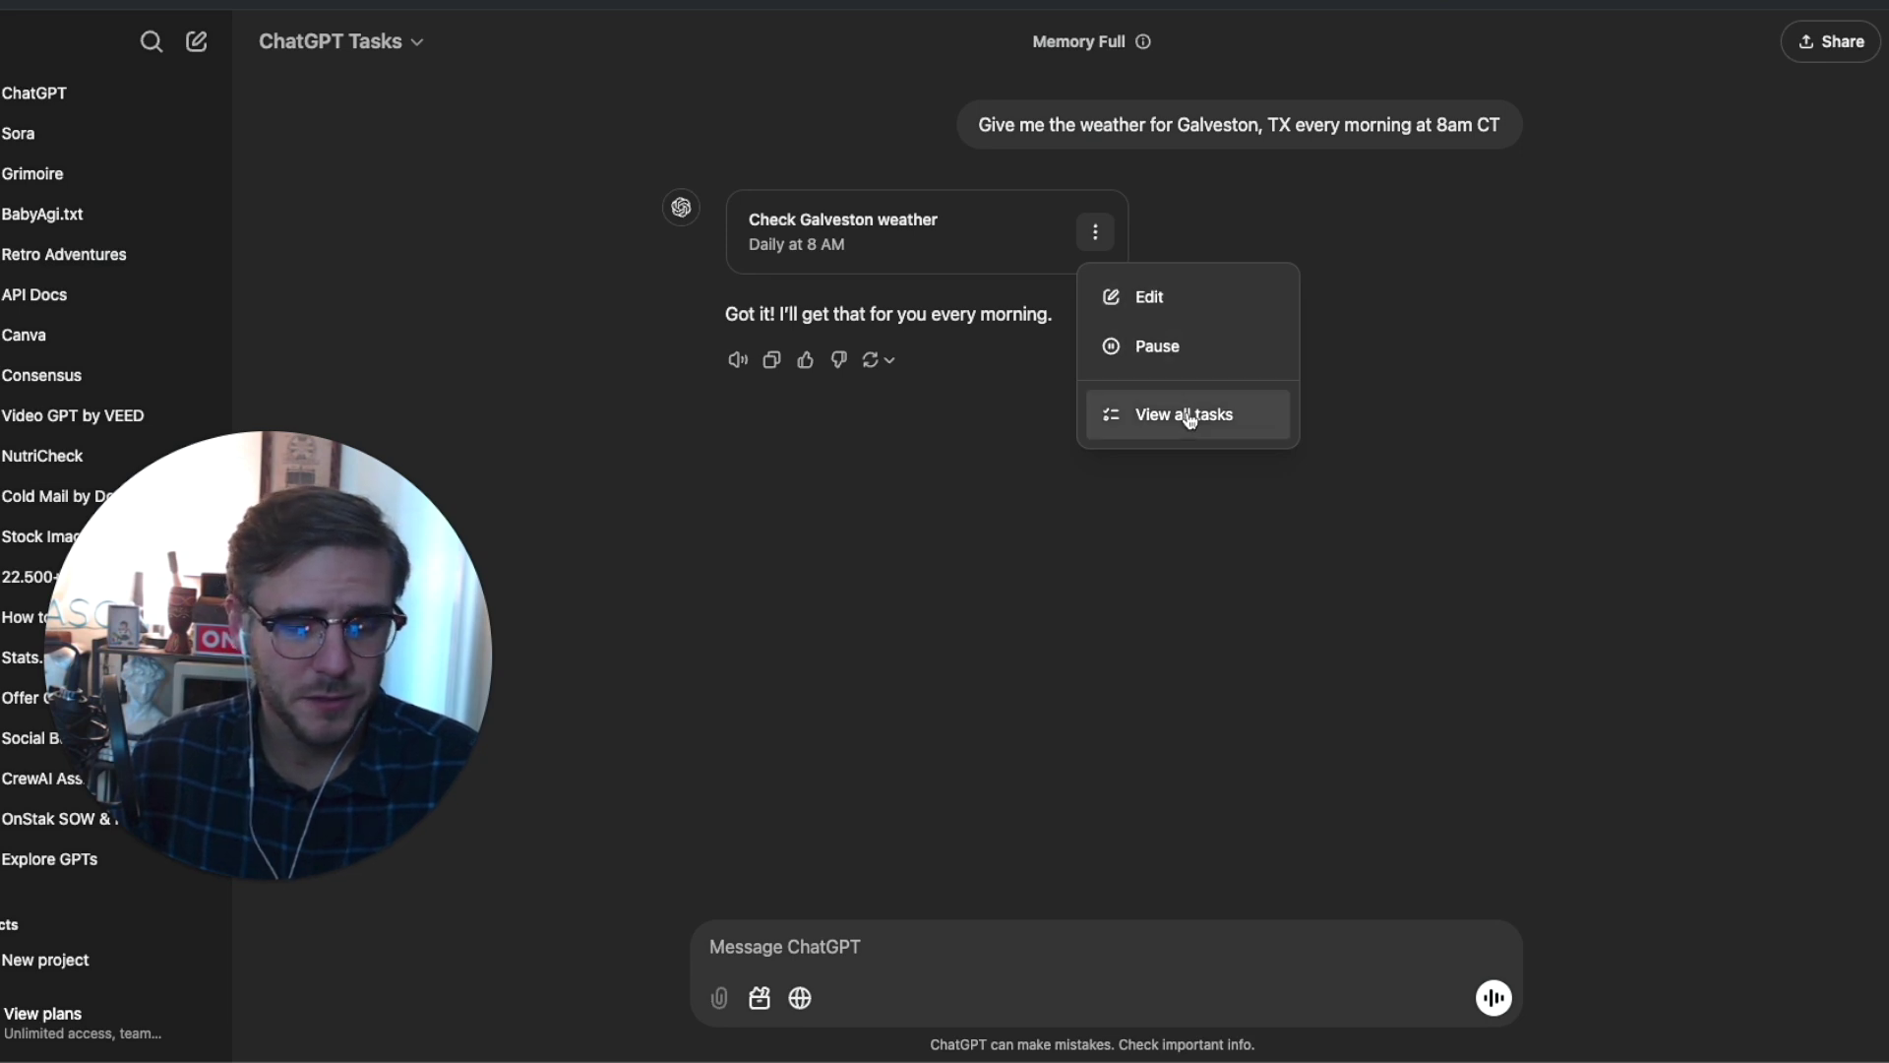
{"action": "left_click", "coordinate": [1177, 300]}
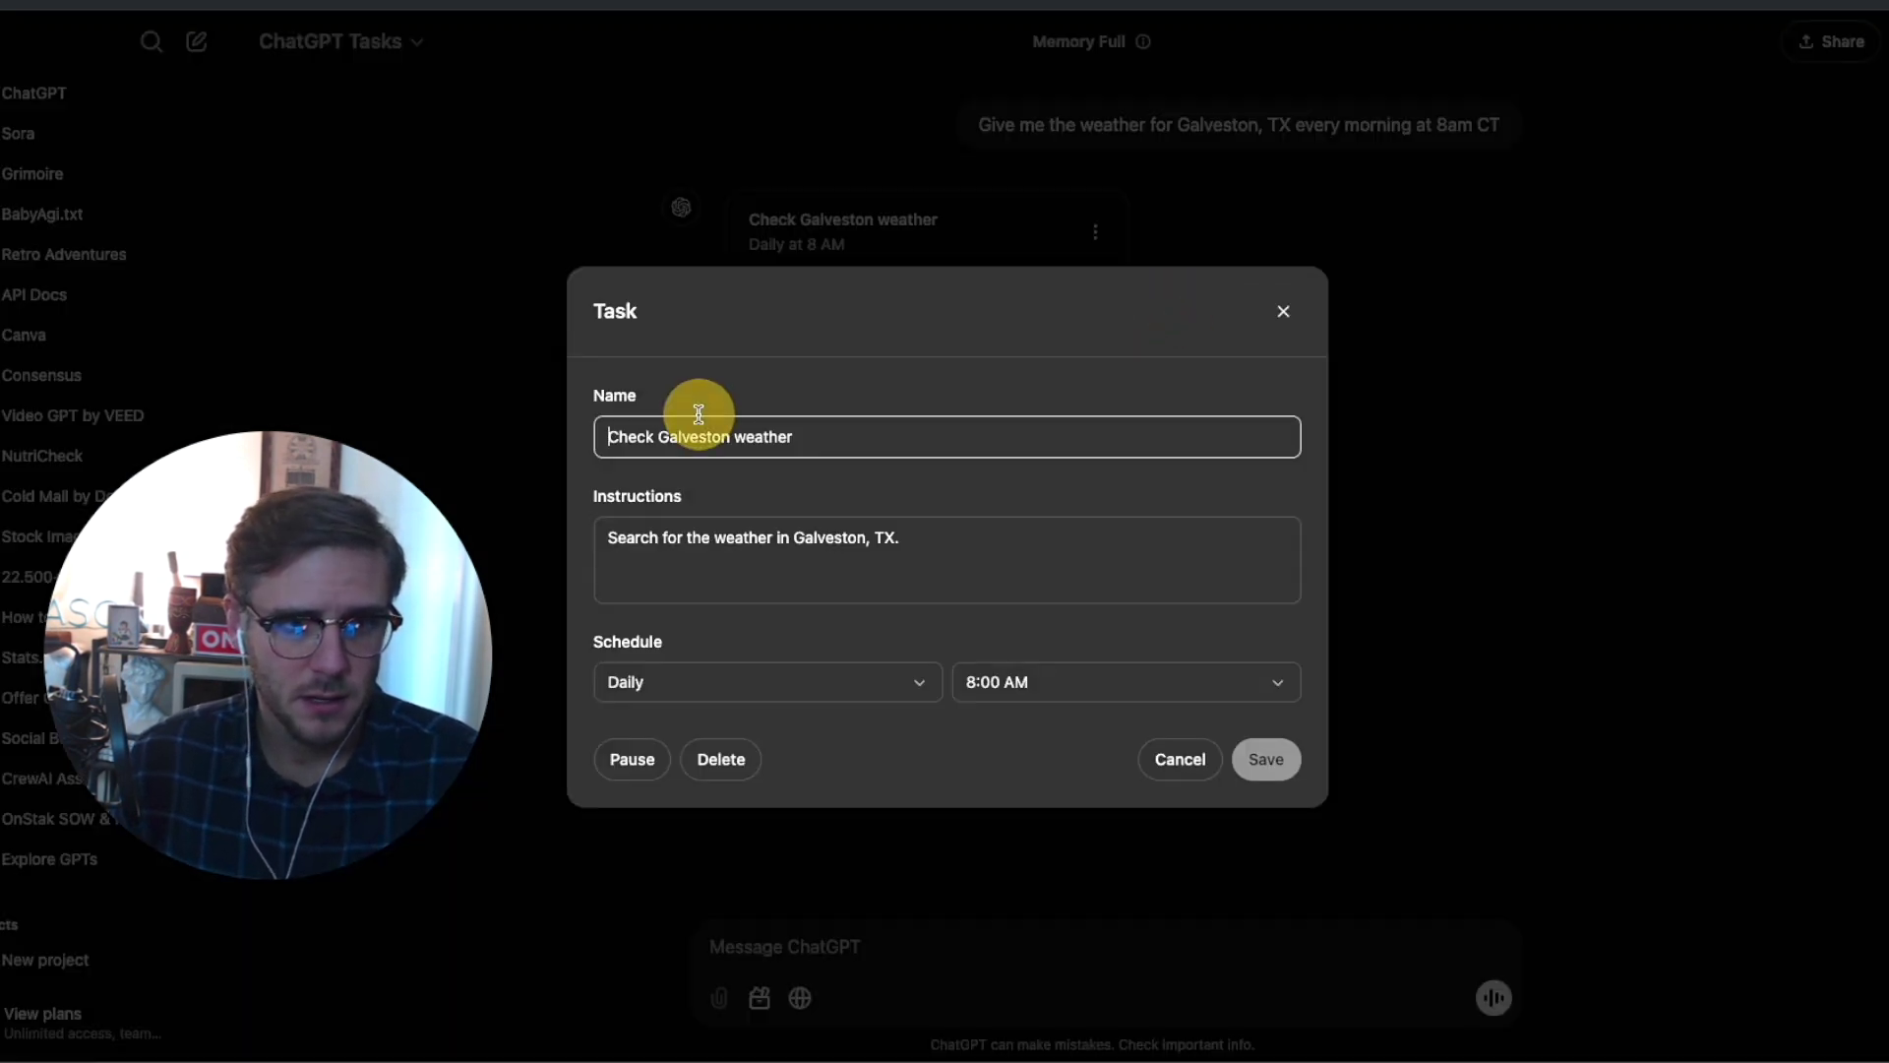
{"action": "left_click", "coordinate": [739, 570]}
{"action": "left_click", "coordinate": [908, 687]}
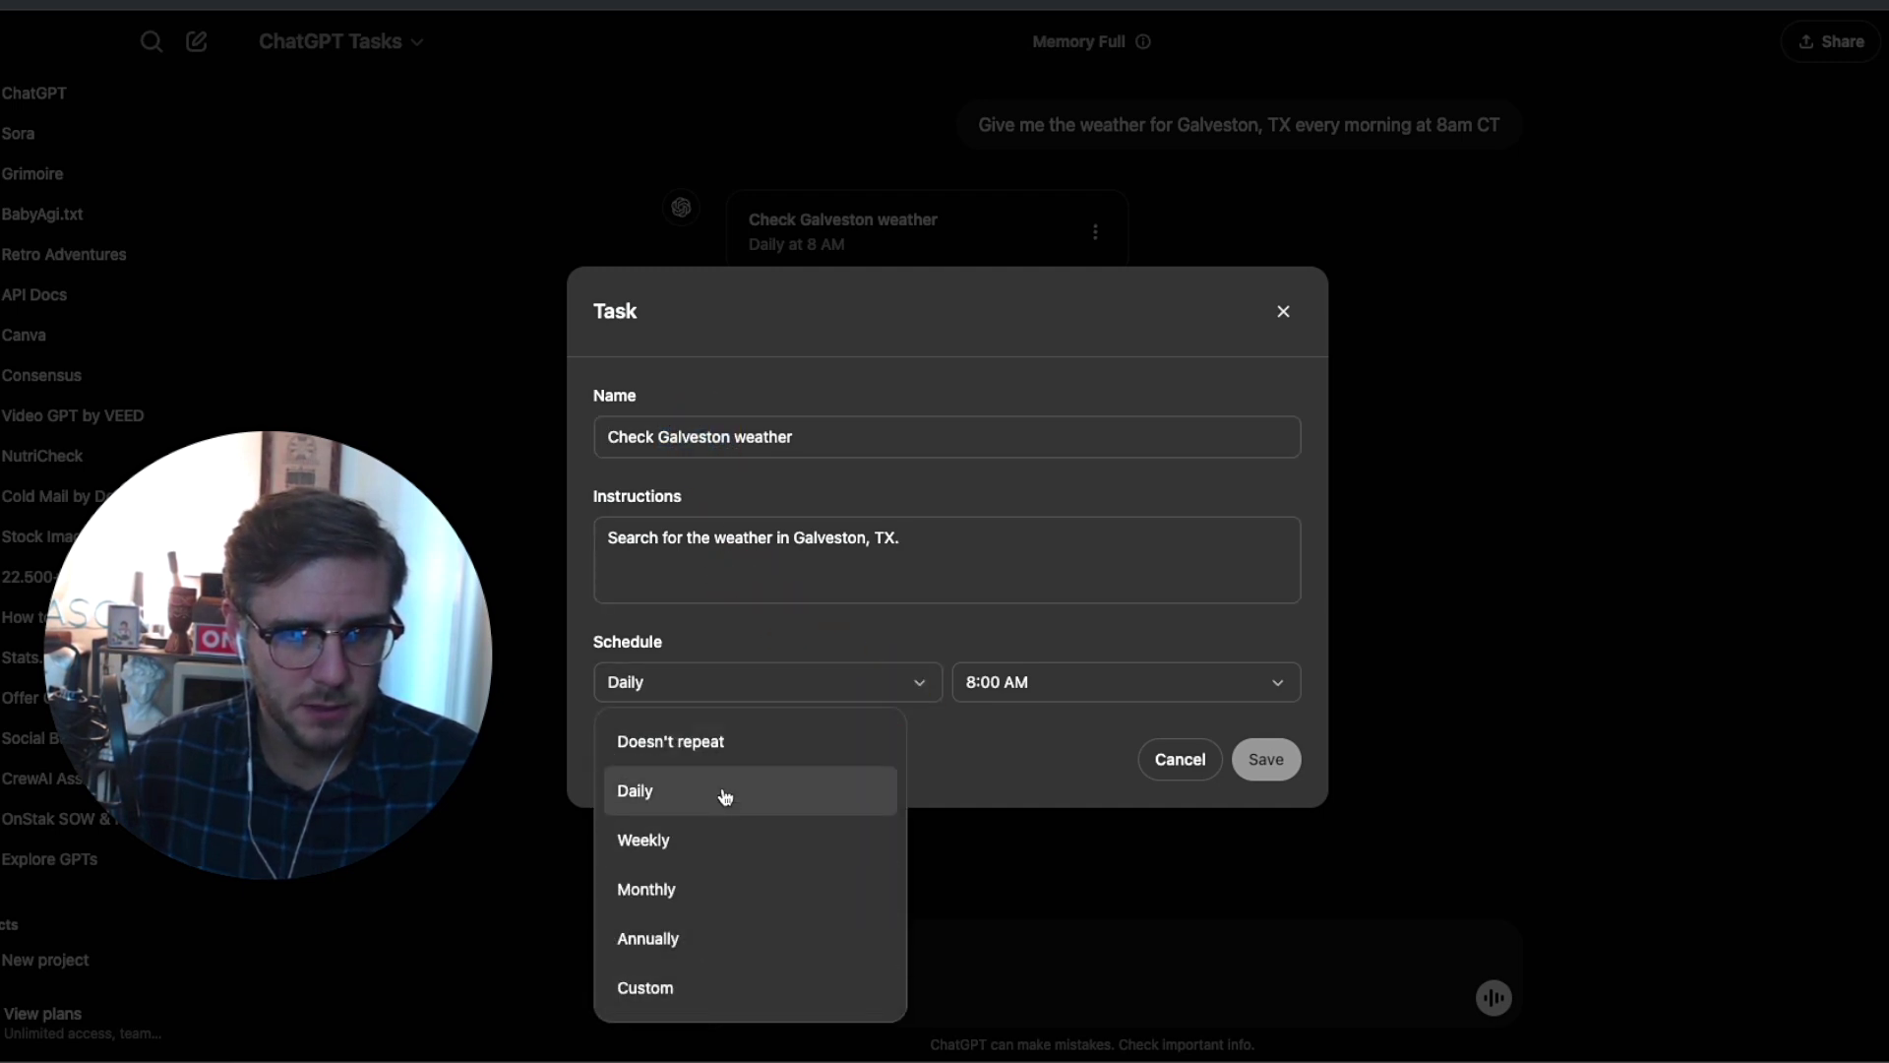
{"action": "left_click", "coordinate": [987, 754]}
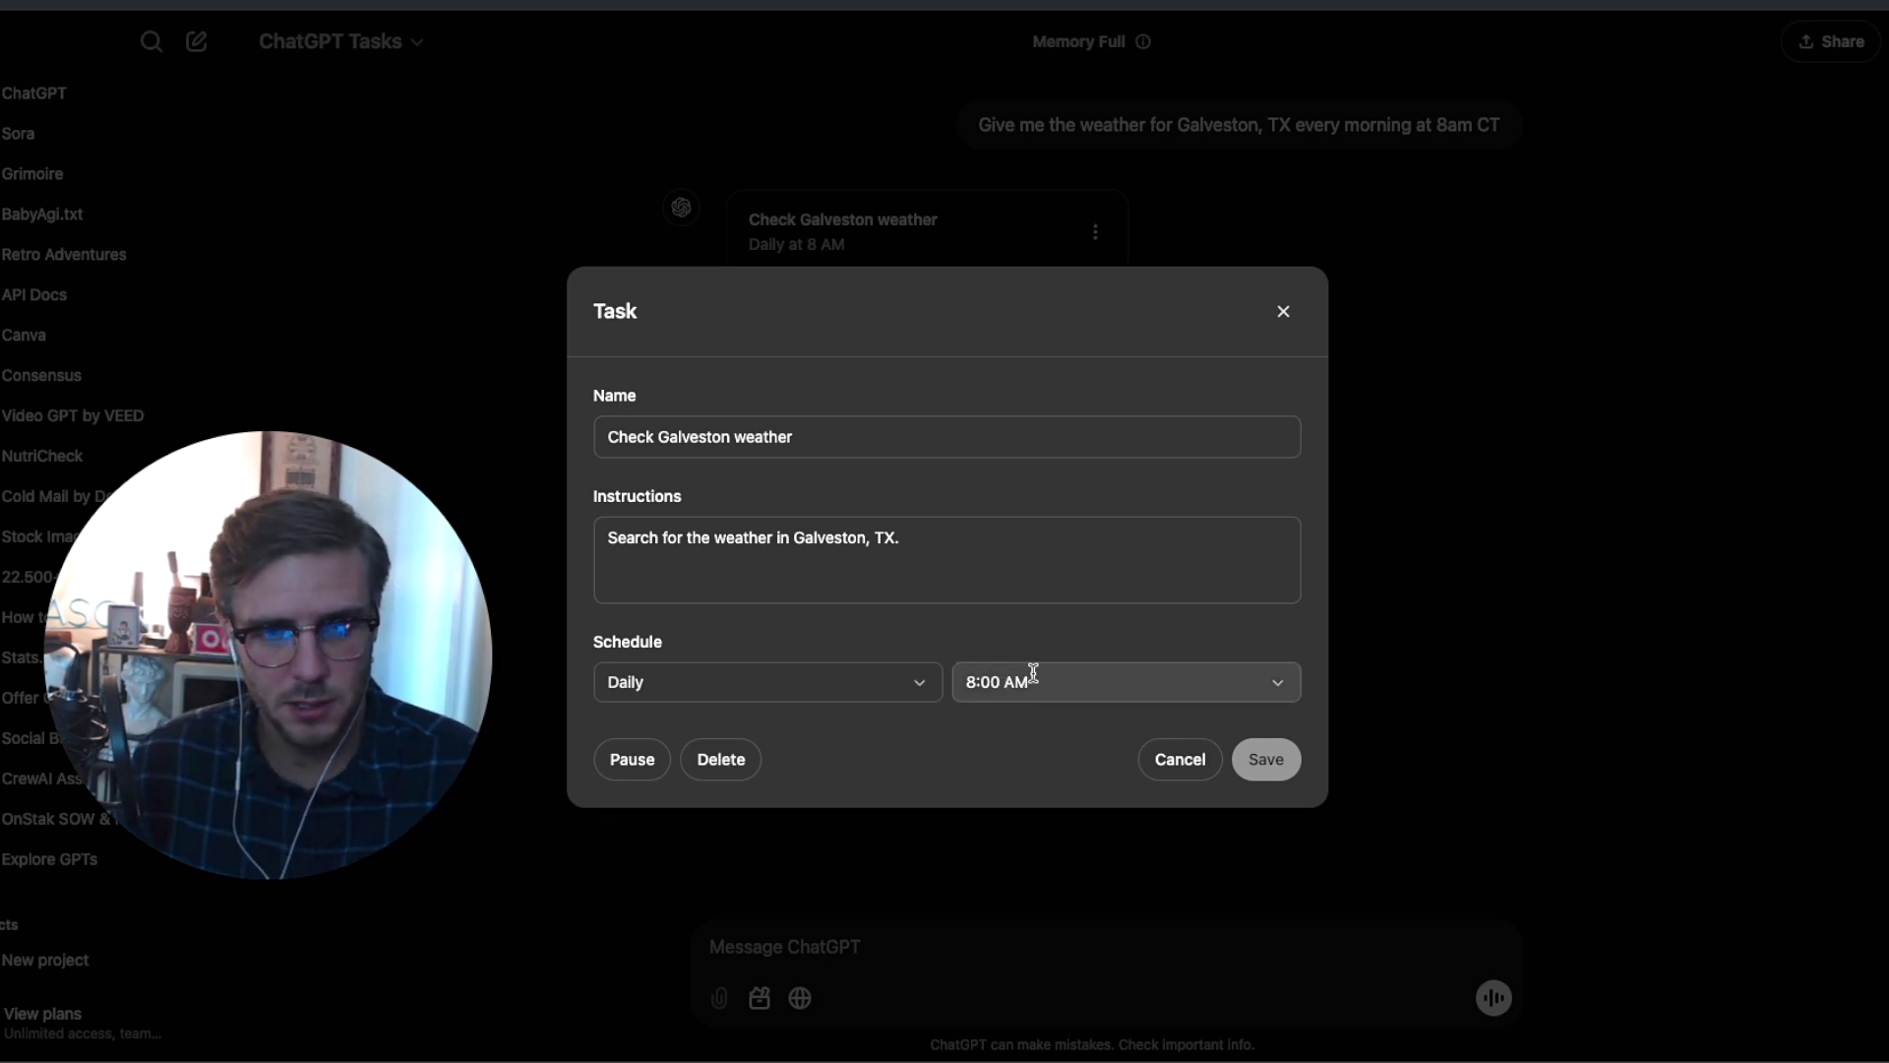
{"action": "left_click", "coordinate": [1283, 311]}
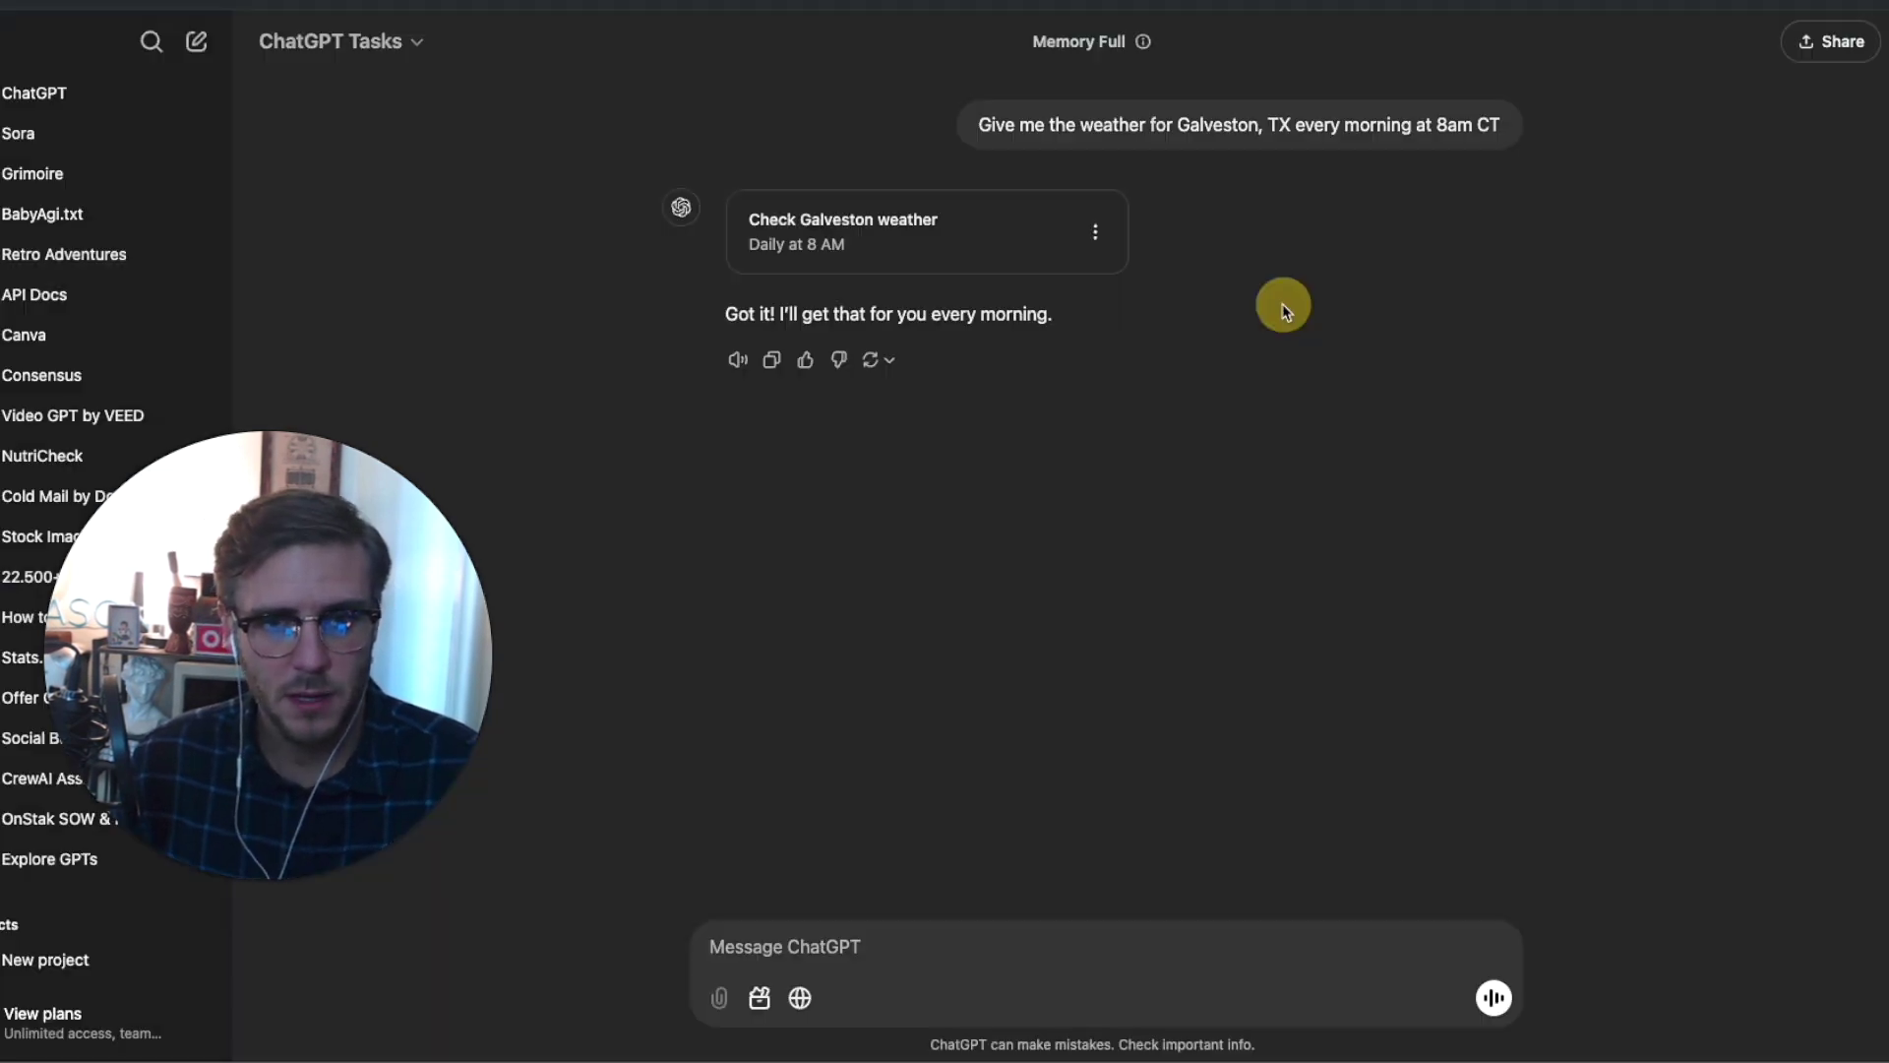
{"action": "left_click", "coordinate": [1096, 231]}
{"action": "left_click", "coordinate": [1167, 421]}
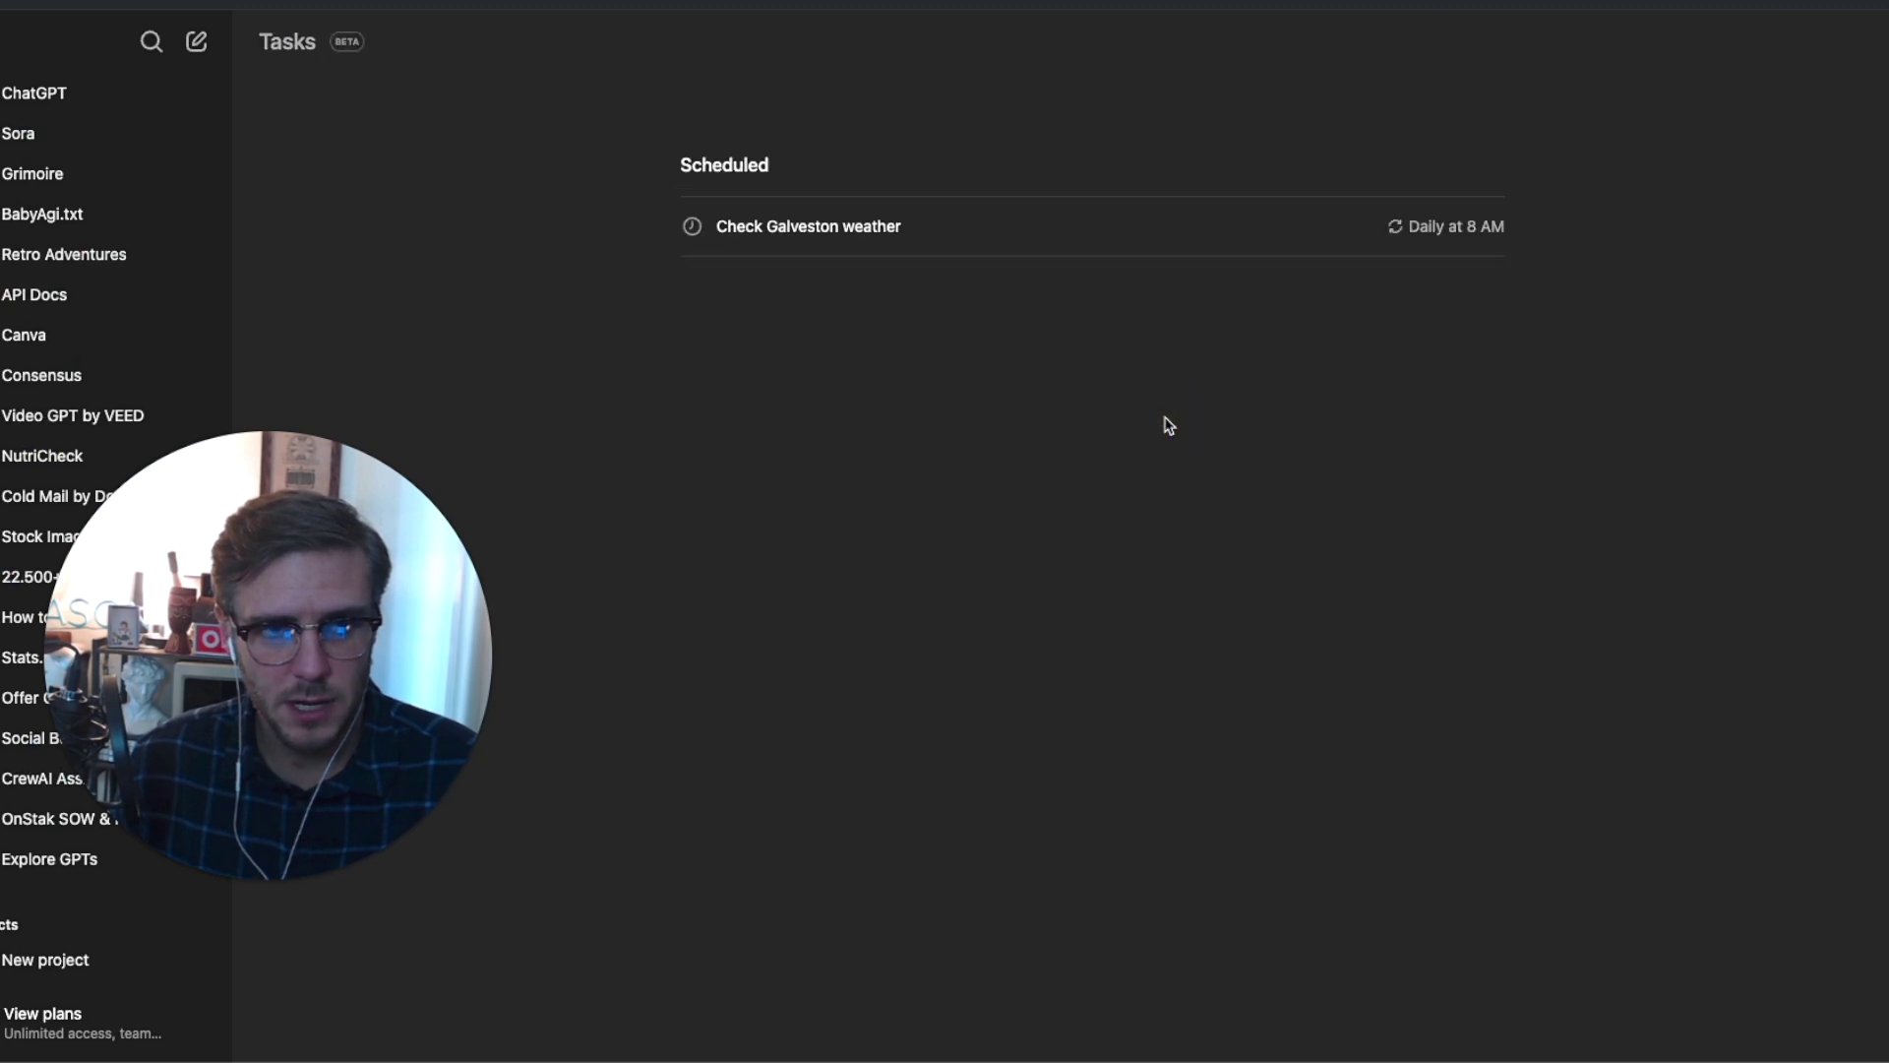
{"action": "left_click", "coordinate": [1046, 349]}
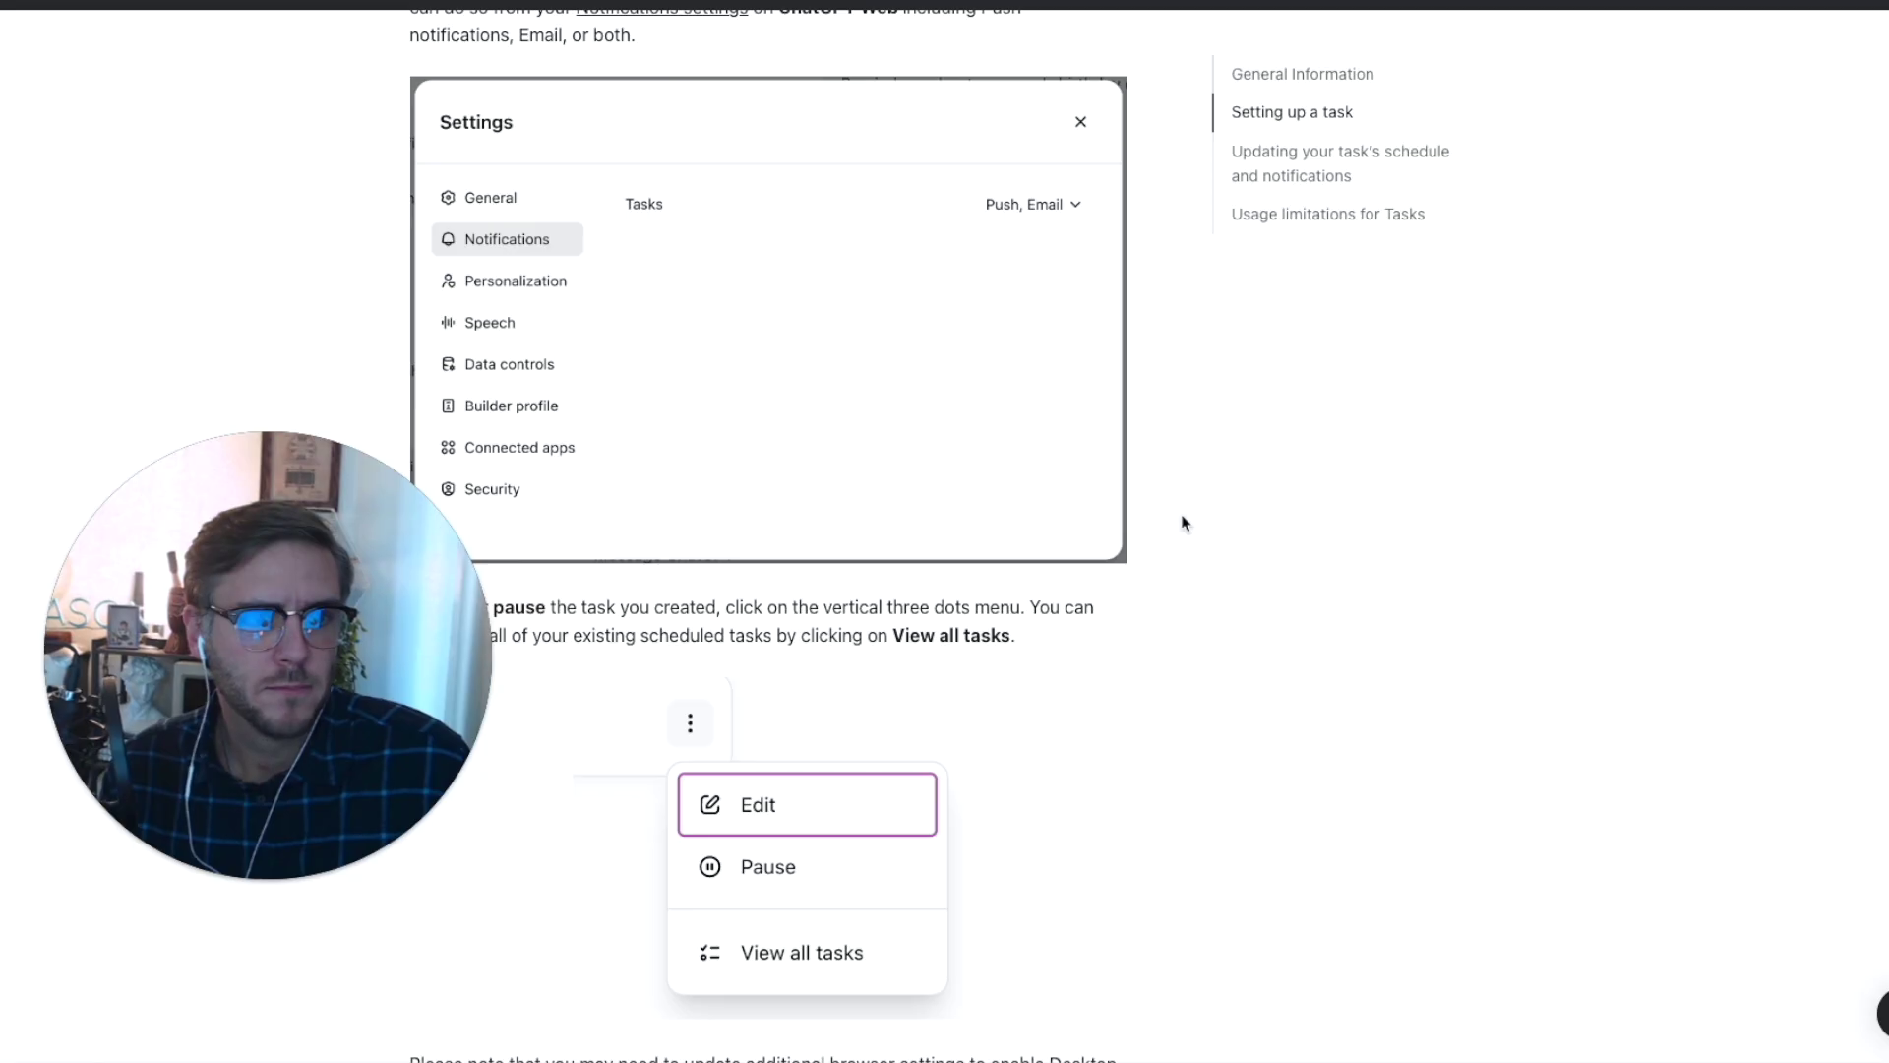
Step: Scroll the Tasks help article, close Notifications settings, and reach Usage limitations
{"action": "scroll", "coordinate": [984, 414], "scroll_direction": "up", "scroll_amount": 5}
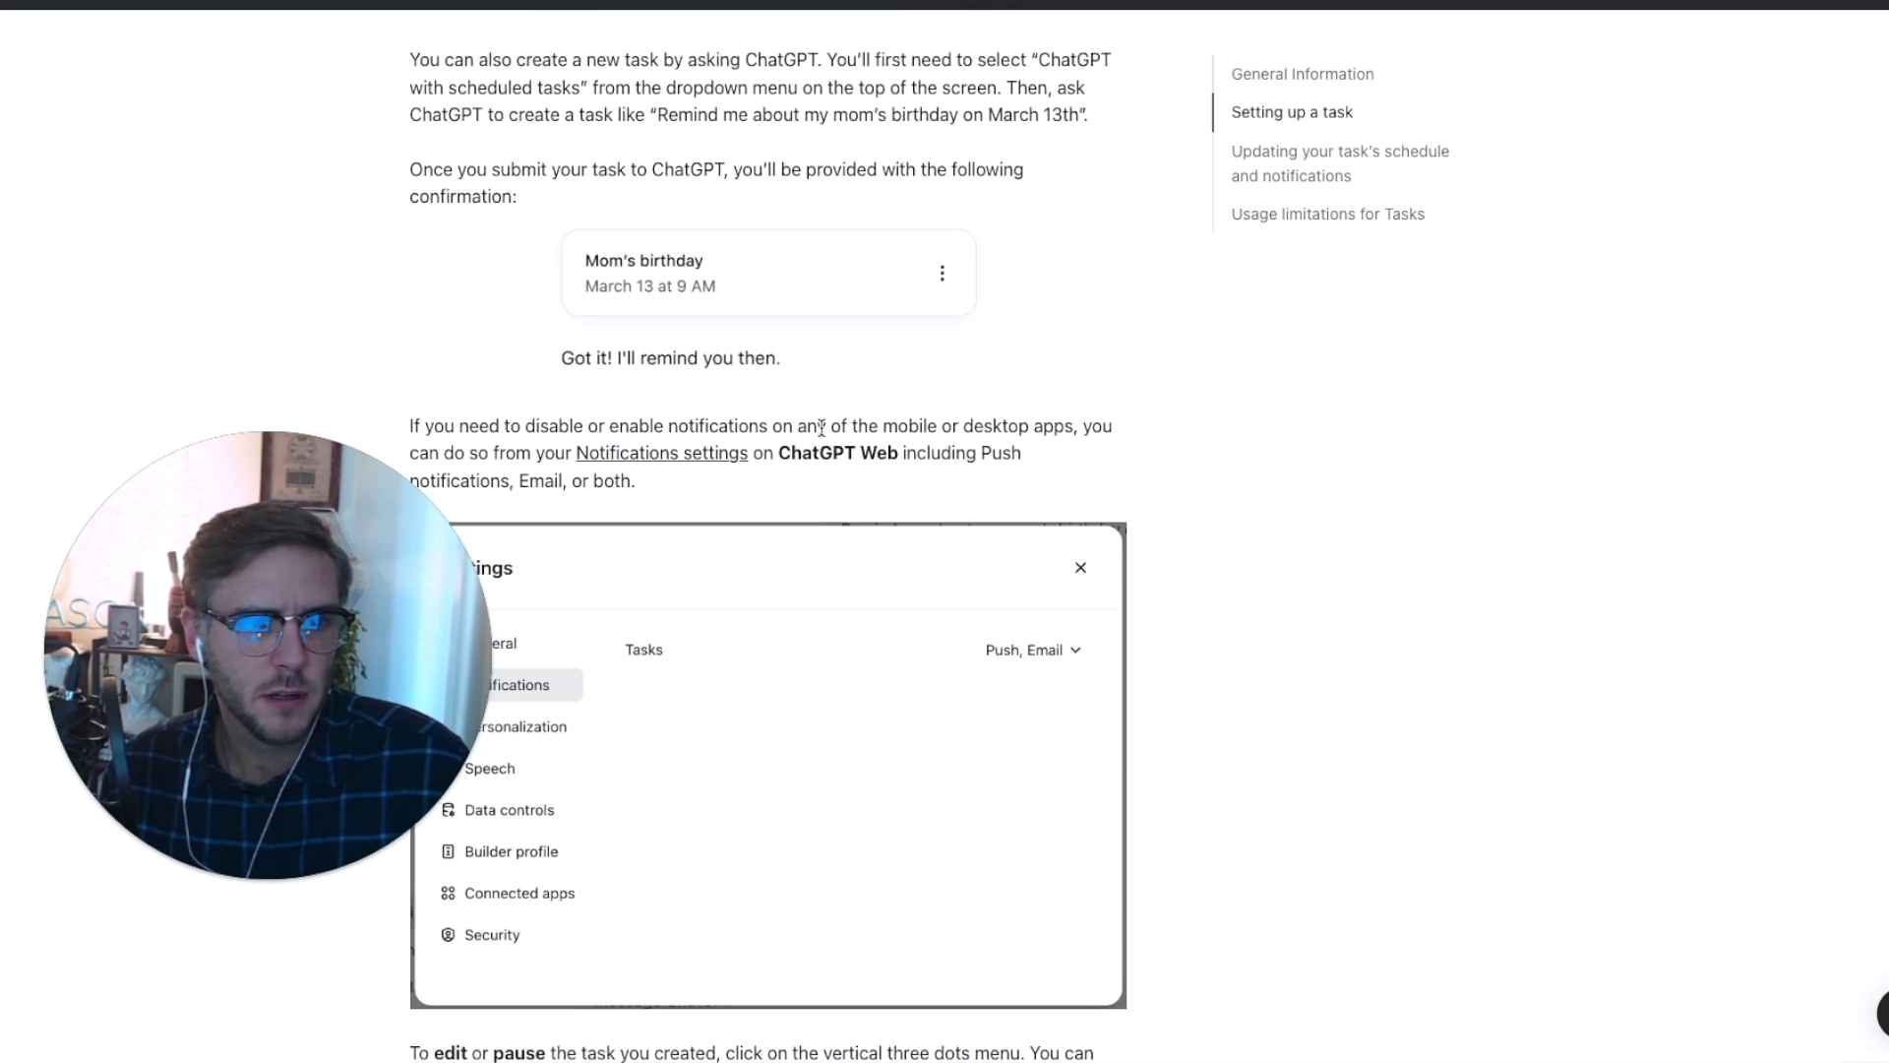
{"action": "scroll", "coordinate": [848, 423], "scroll_direction": "down", "scroll_amount": 2}
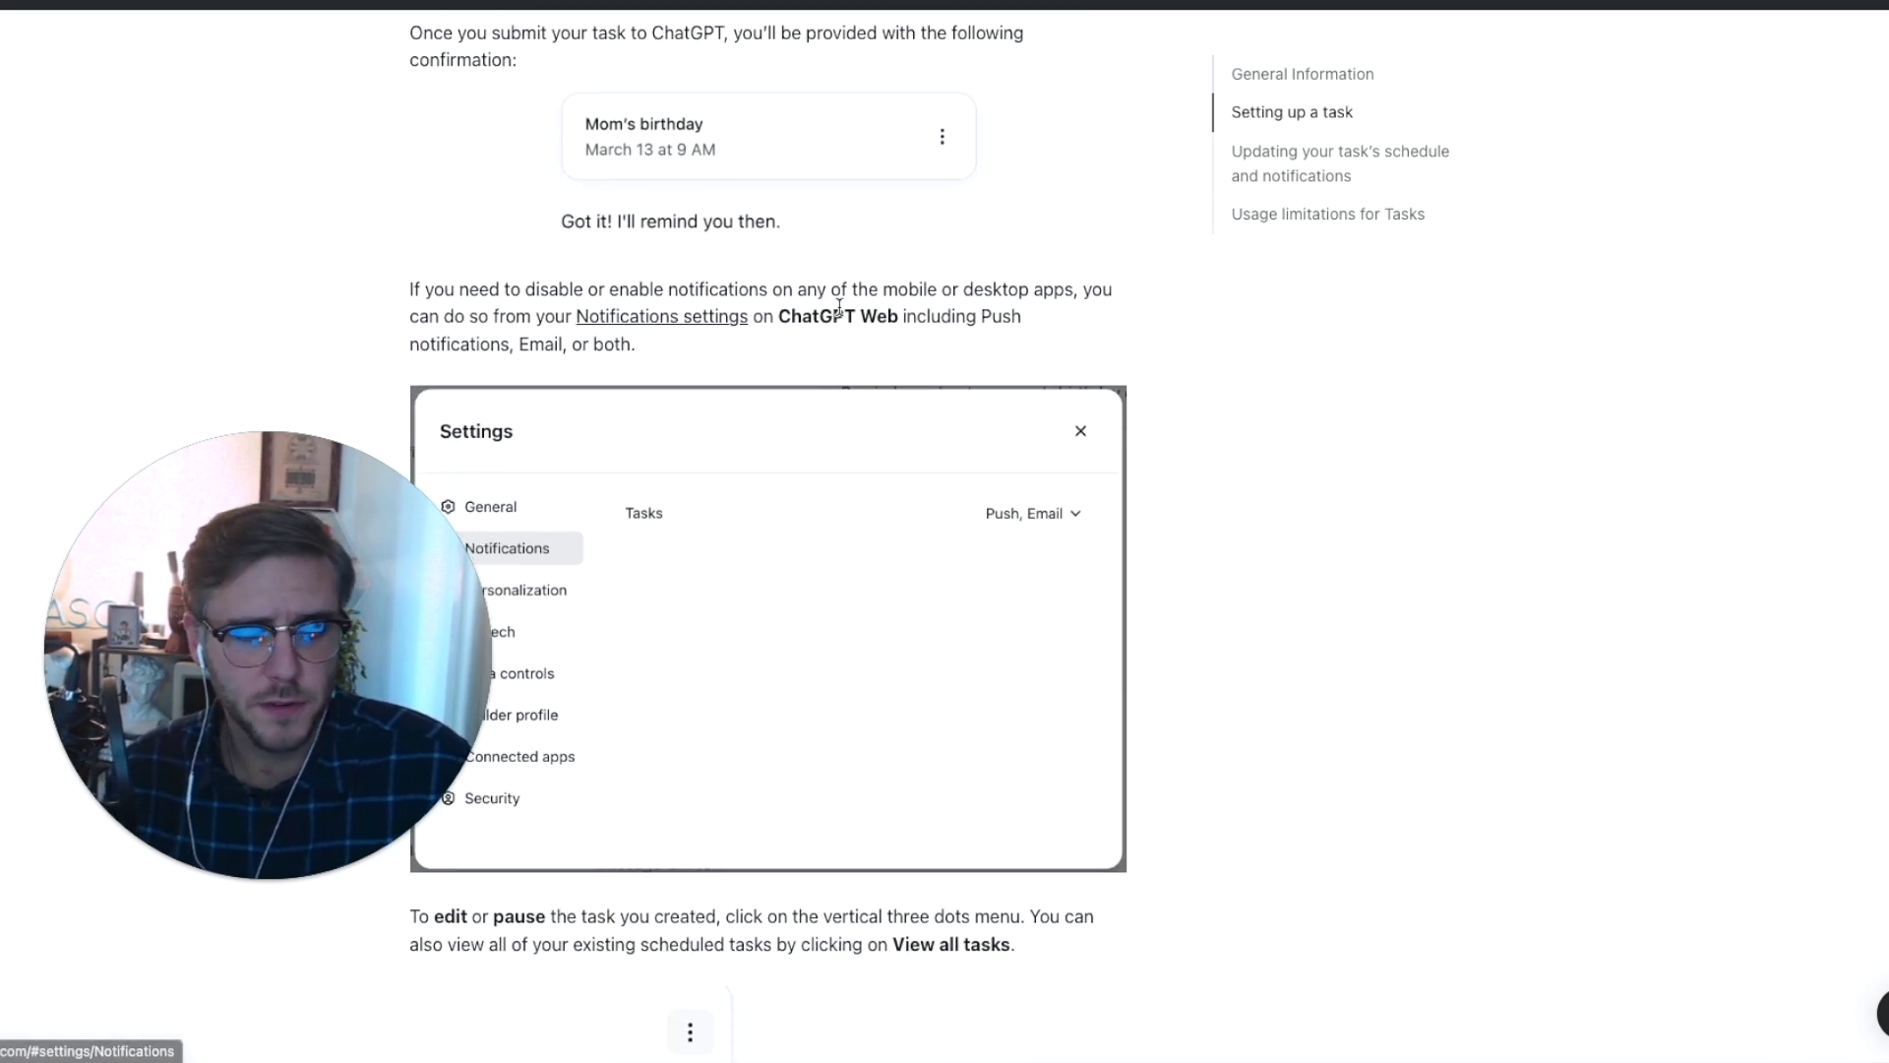
{"action": "scroll", "coordinate": [899, 320], "scroll_direction": "down", "scroll_amount": 1}
{"action": "scroll", "coordinate": [900, 320], "scroll_direction": "down", "scroll_amount": 2}
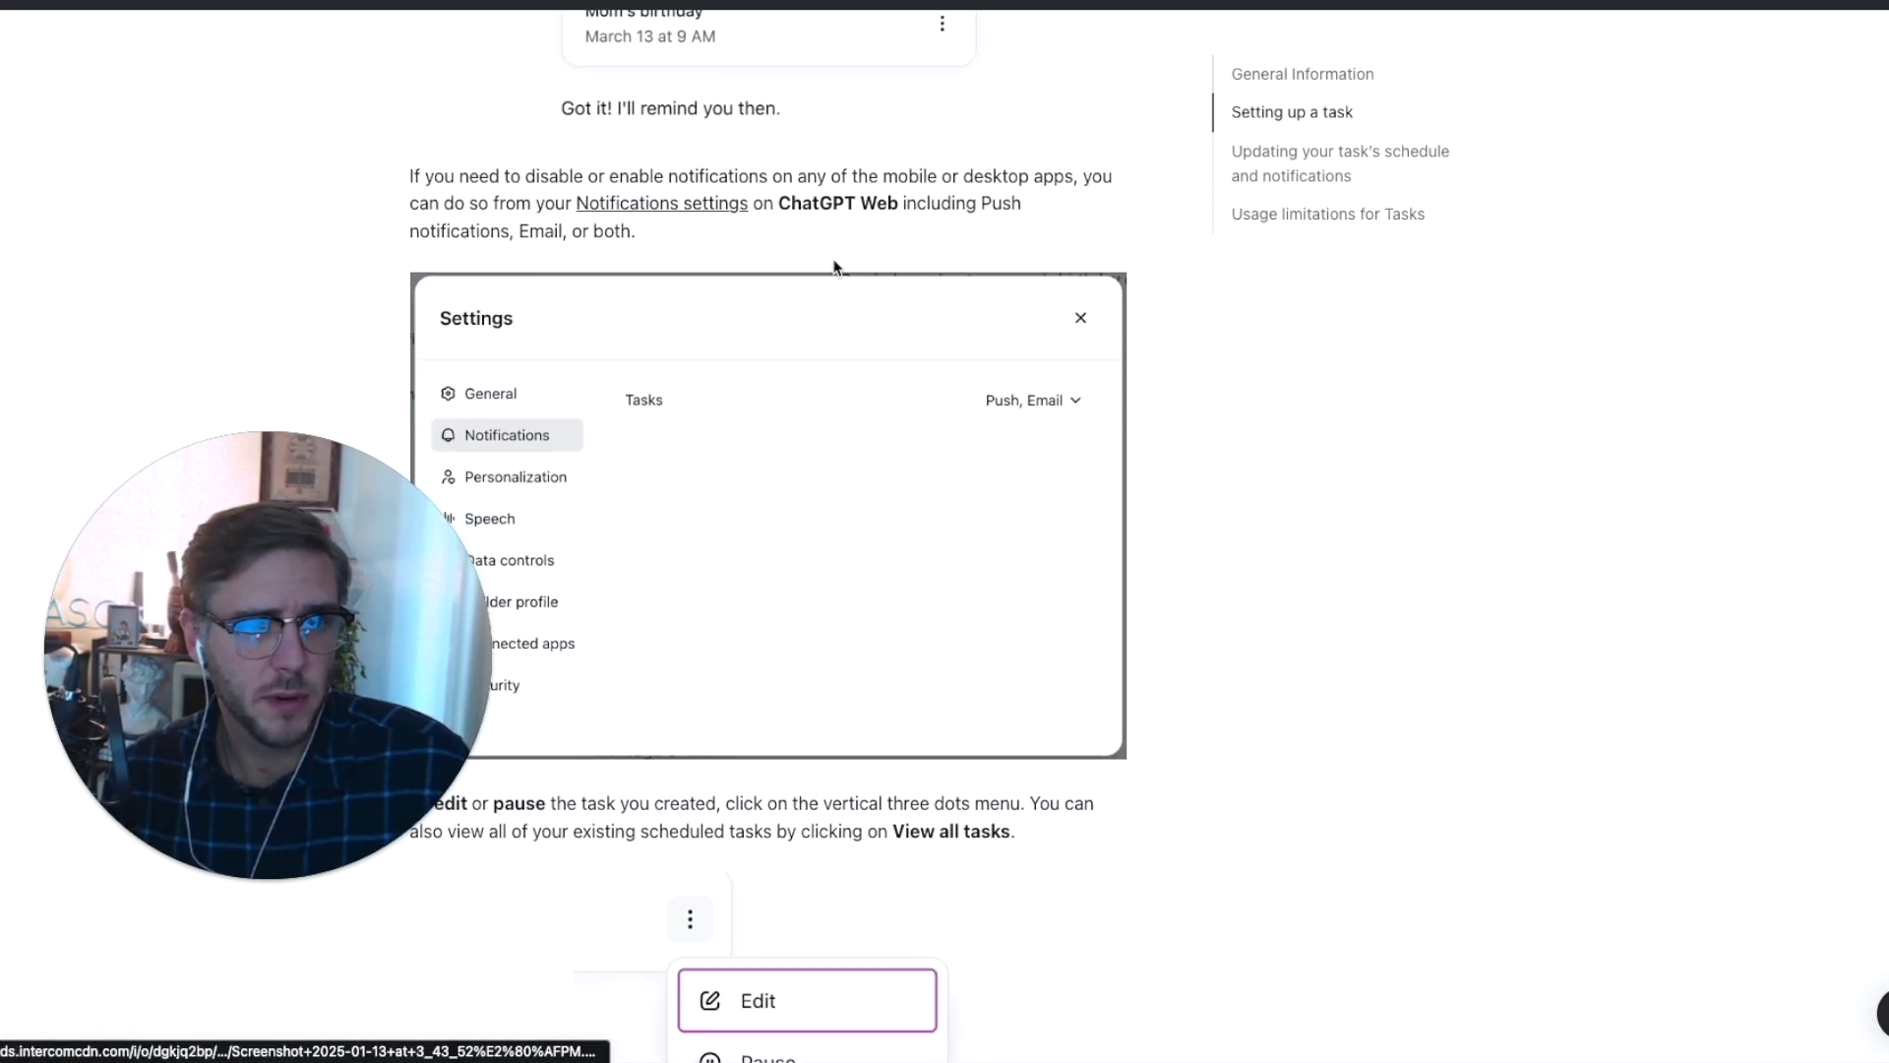
{"action": "scroll", "coordinate": [859, 206], "scroll_direction": "down", "scroll_amount": 2}
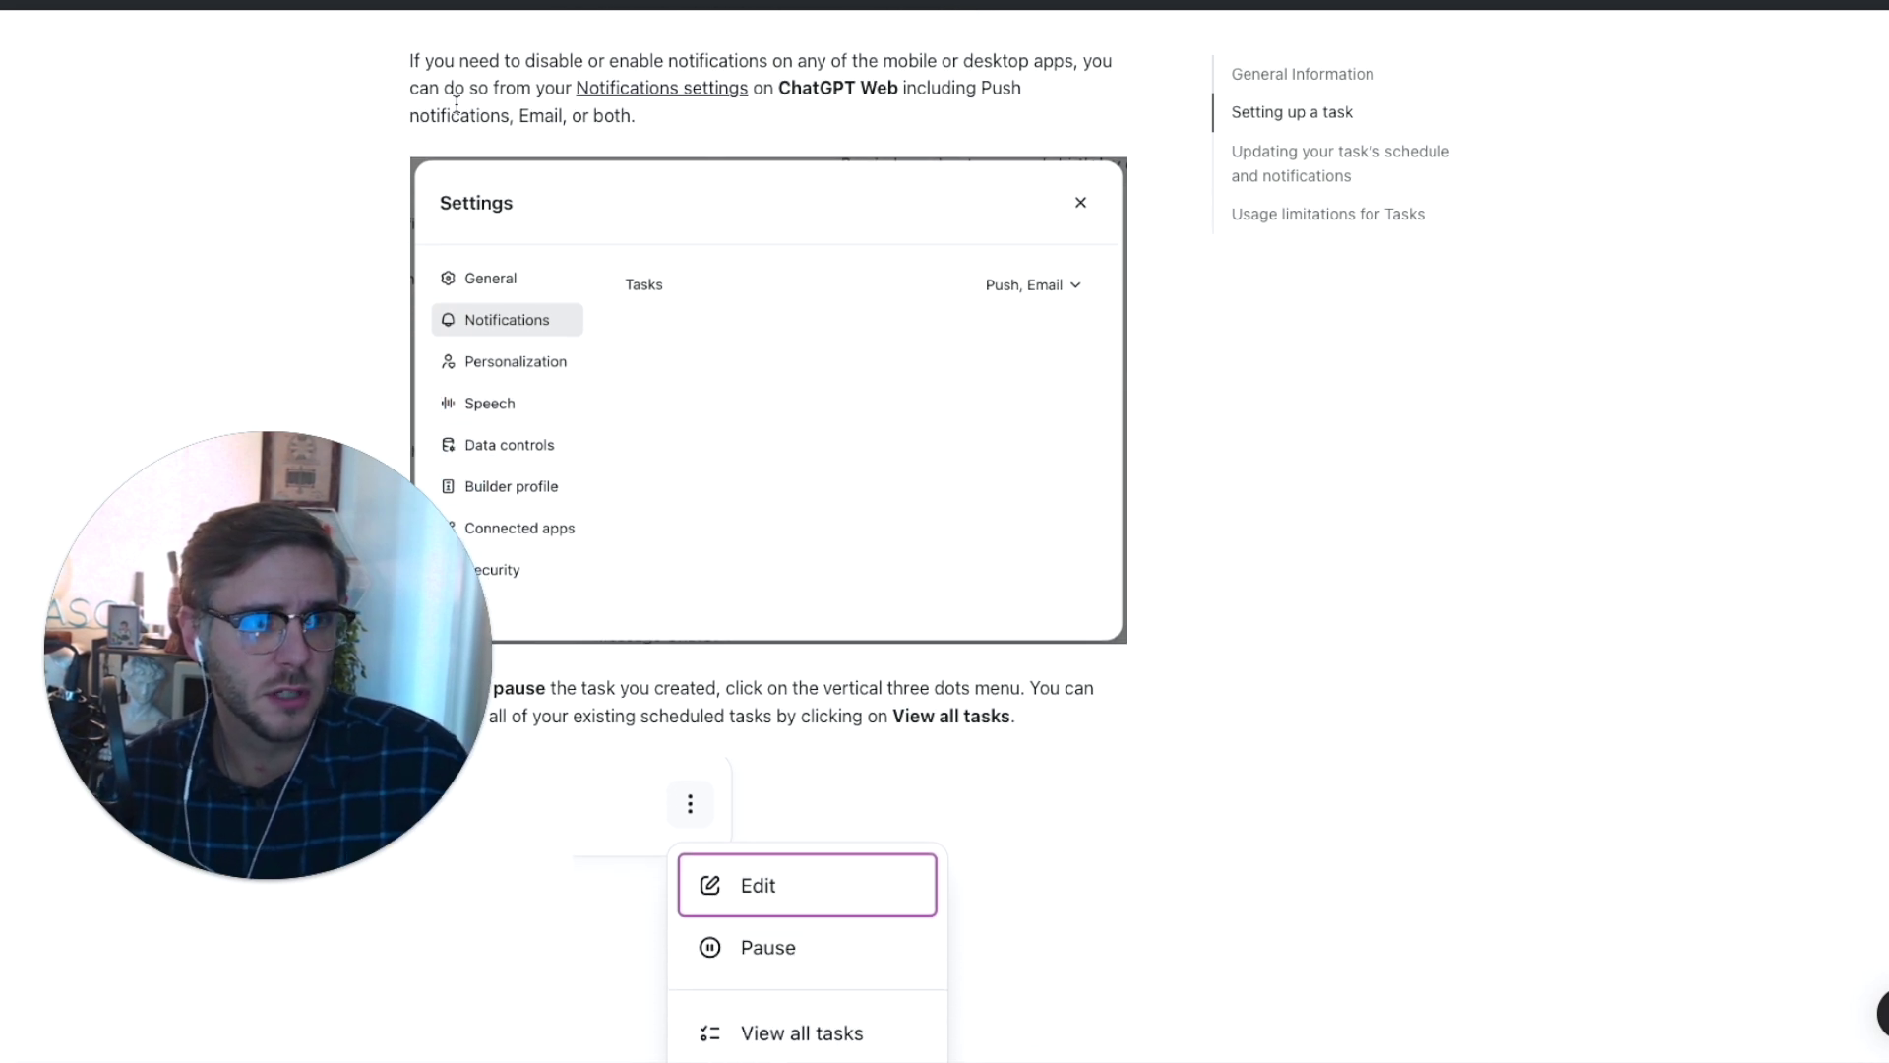
{"action": "scroll", "coordinate": [571, 116], "scroll_direction": "down", "scroll_amount": 1}
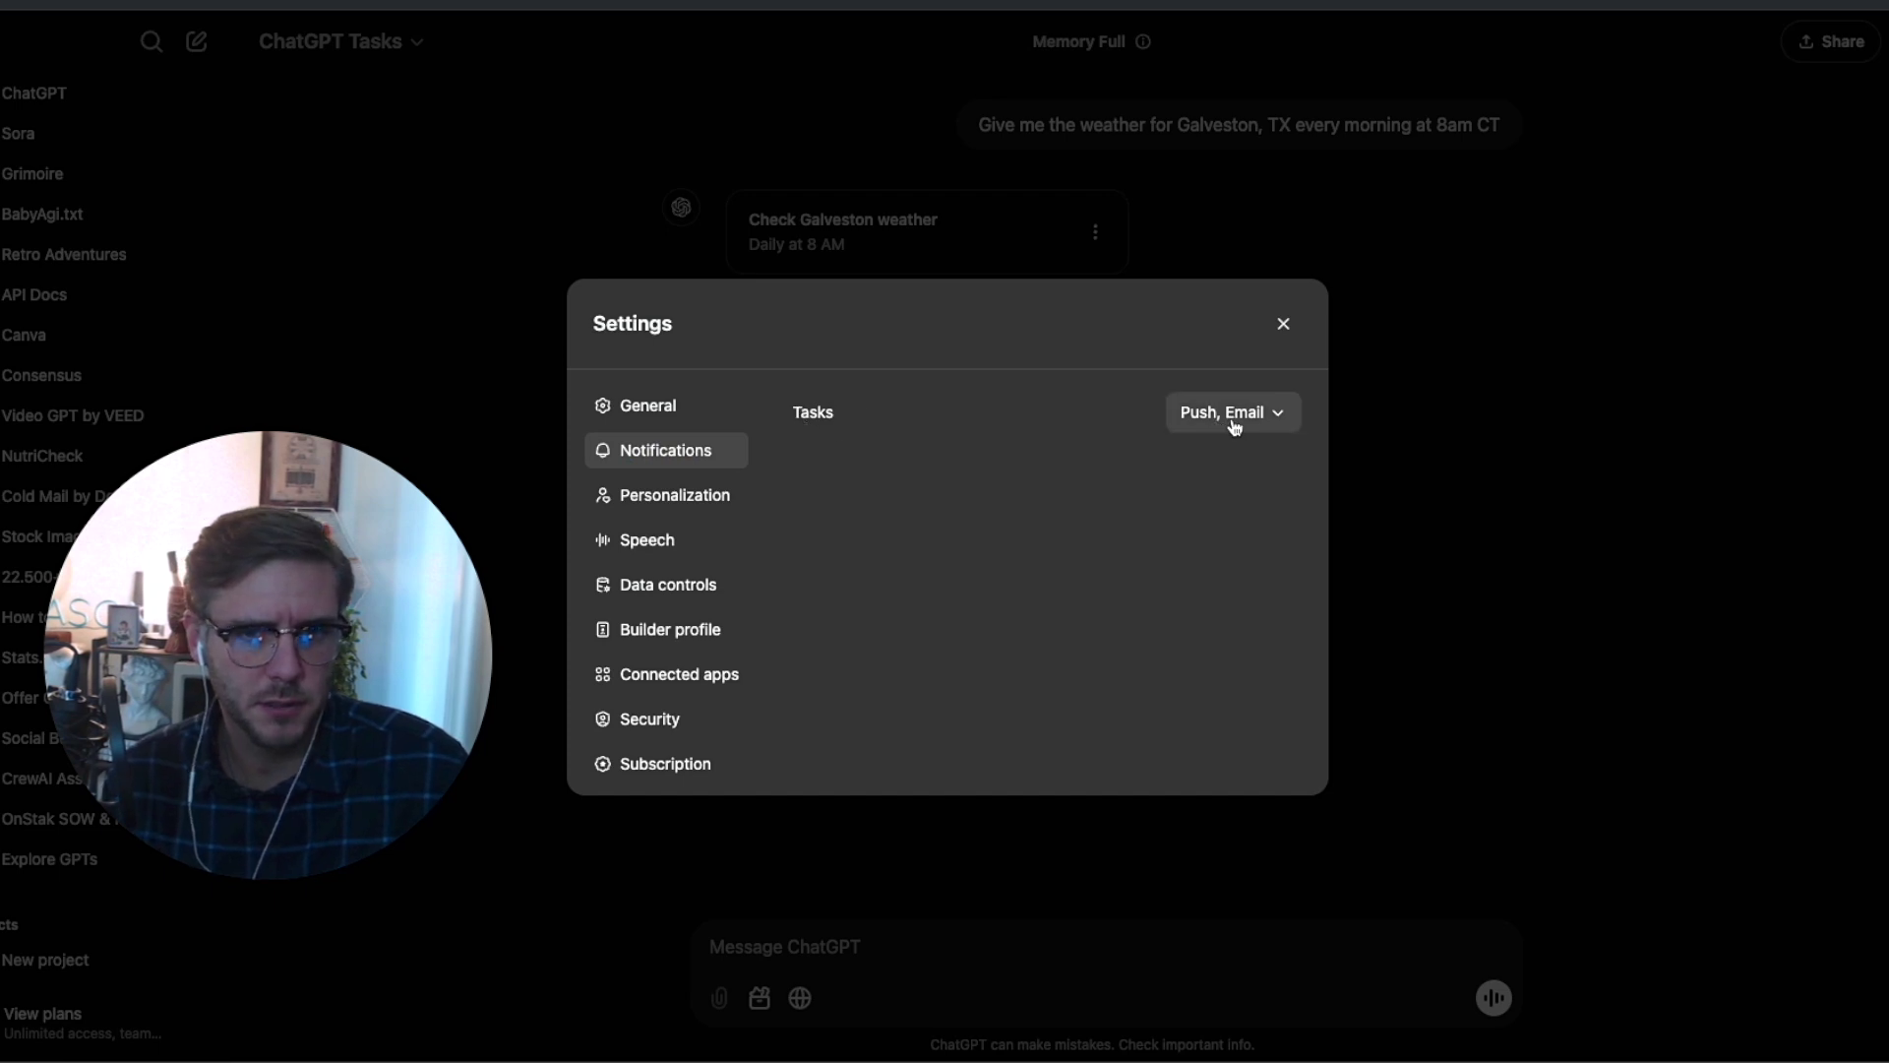
{"action": "left_click", "coordinate": [1280, 327]}
{"action": "left_click", "coordinate": [1225, 453]}
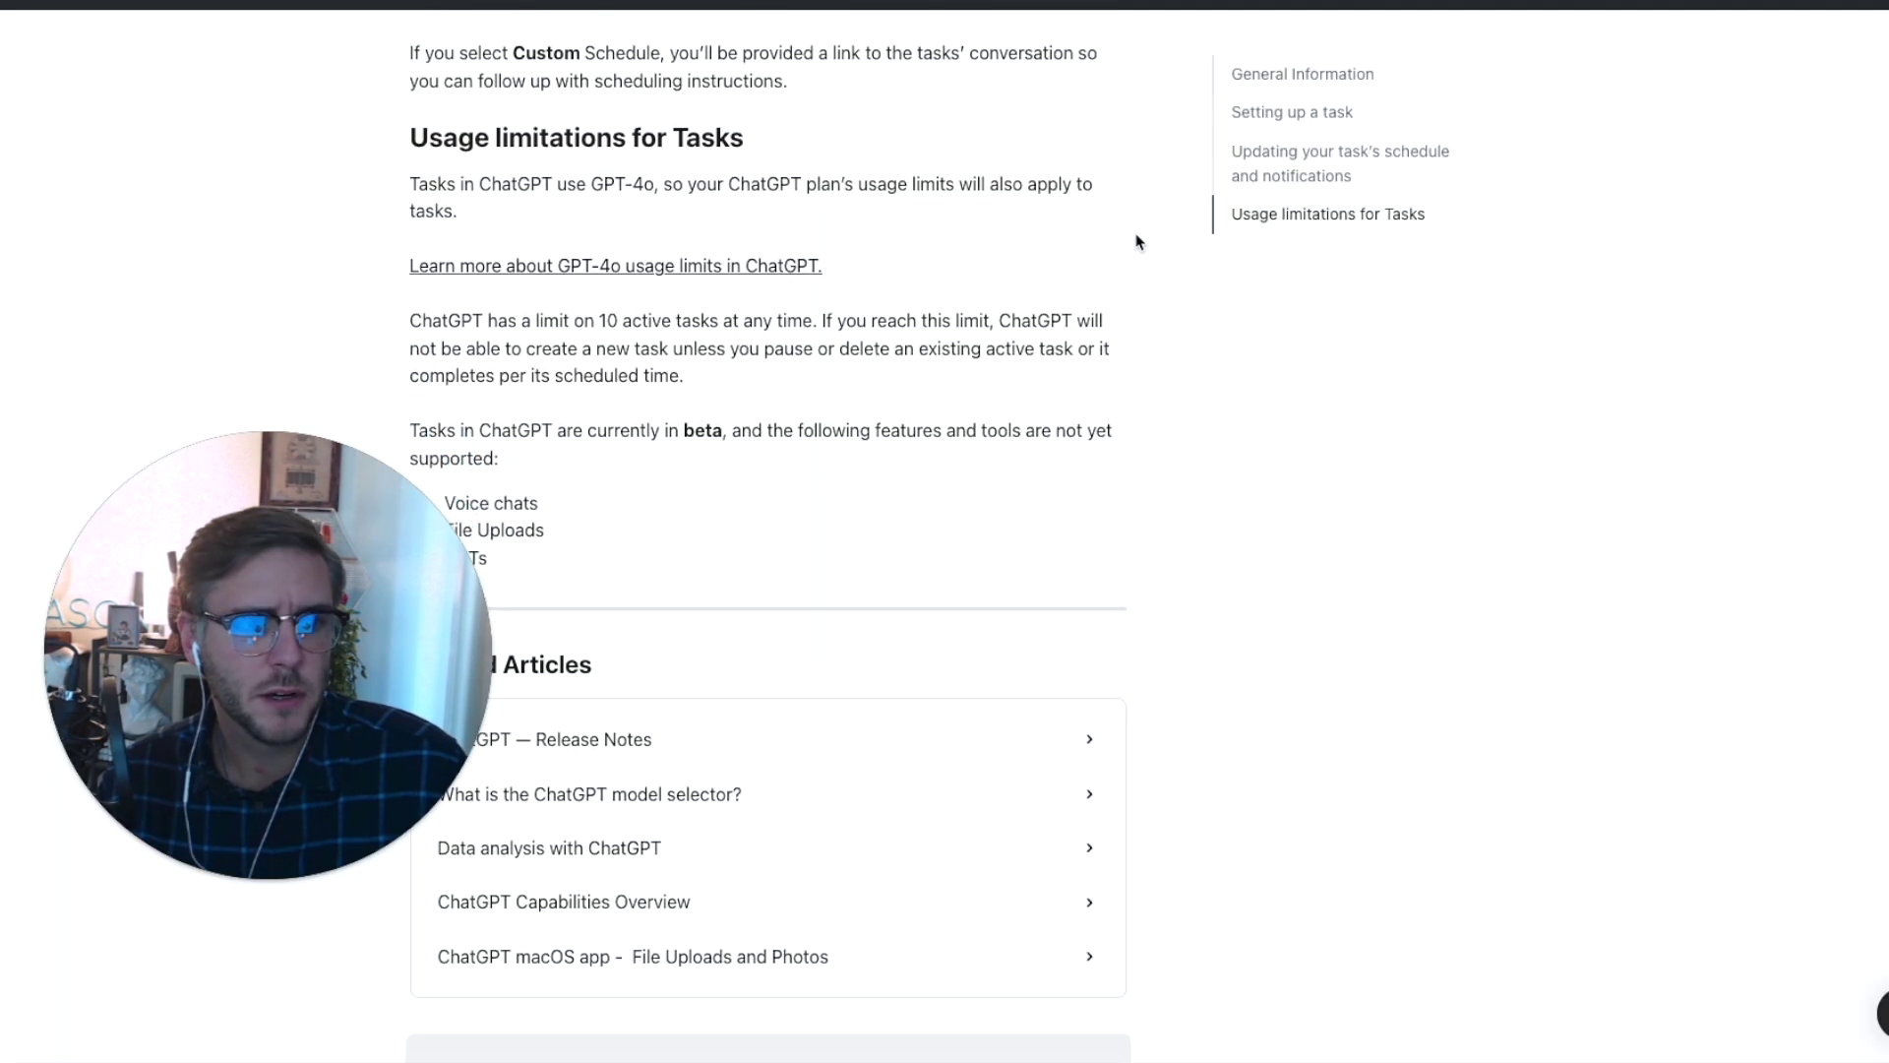
{"action": "left_click", "coordinate": [1082, 236]}
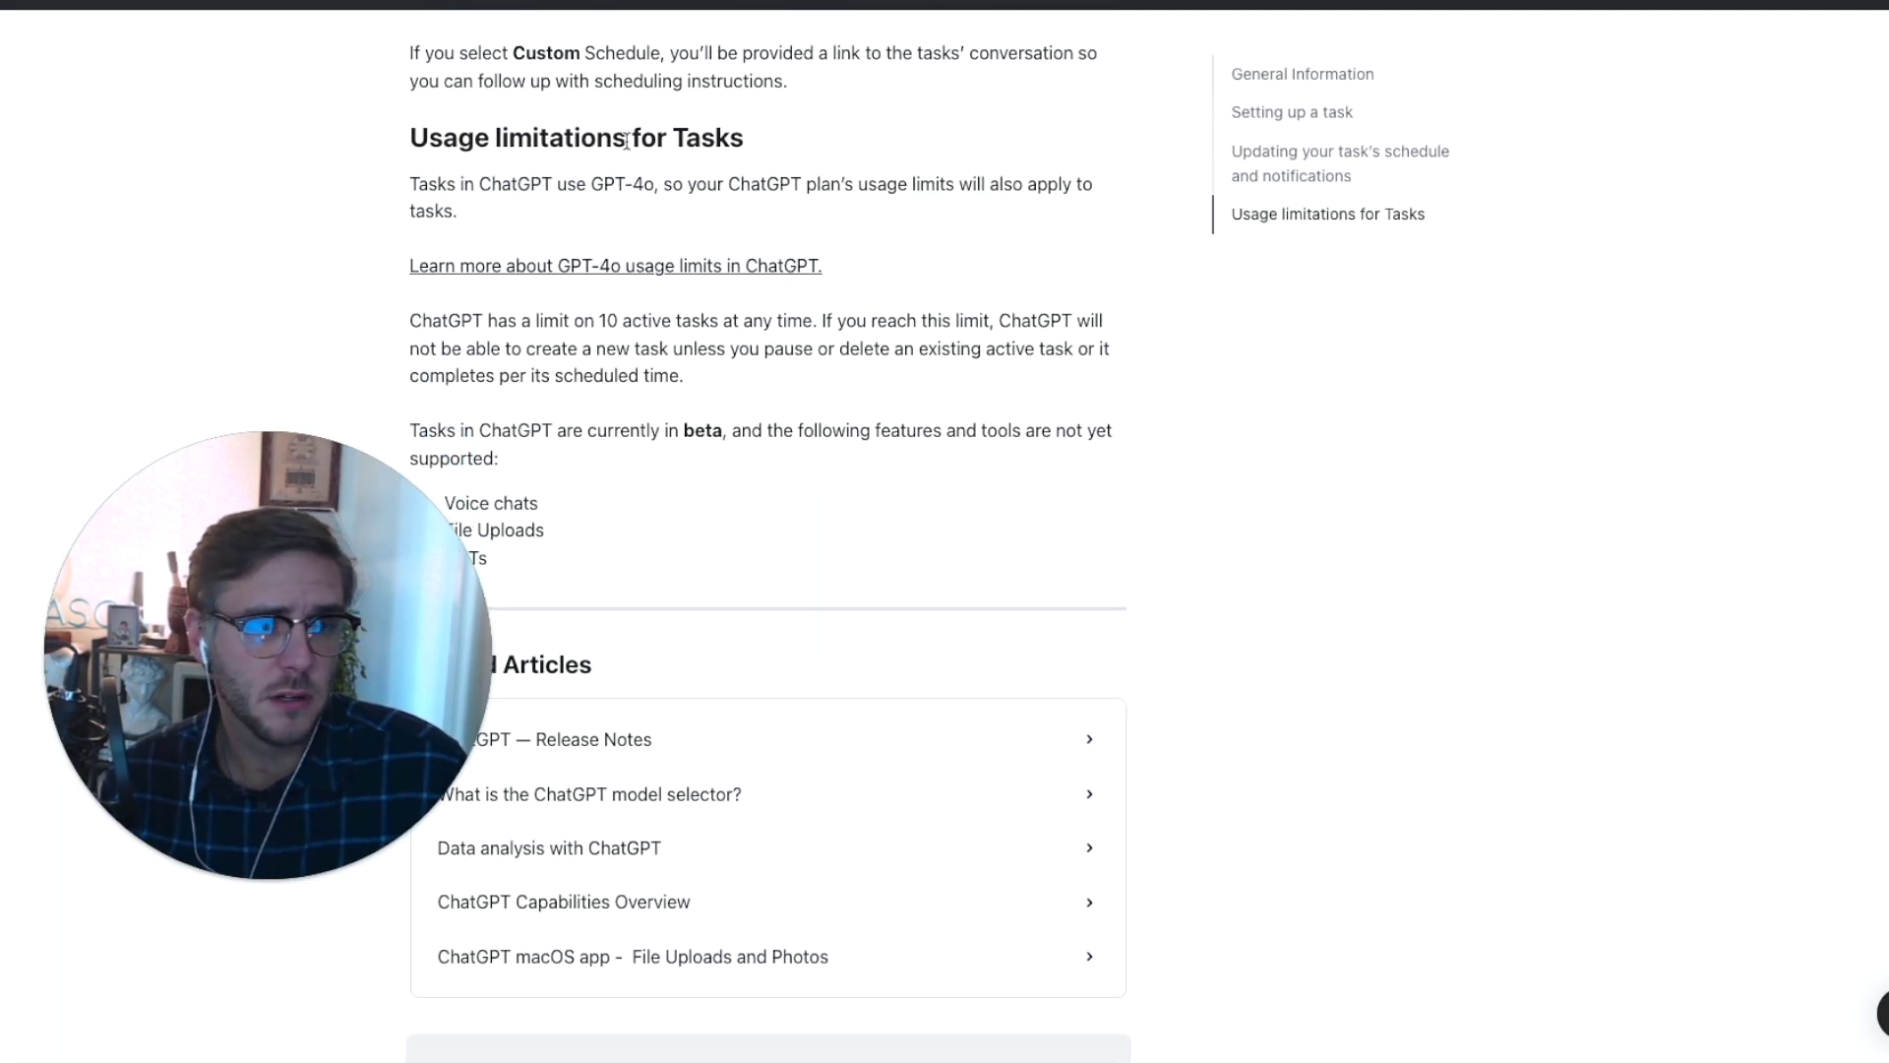
{"action": "scroll", "coordinate": [620, 143], "scroll_direction": "down", "scroll_amount": 1}
{"action": "left_click_drag", "start_coordinate": [413, 300], "coordinate": [677, 309]}
{"action": "left_click", "coordinate": [654, 307]}
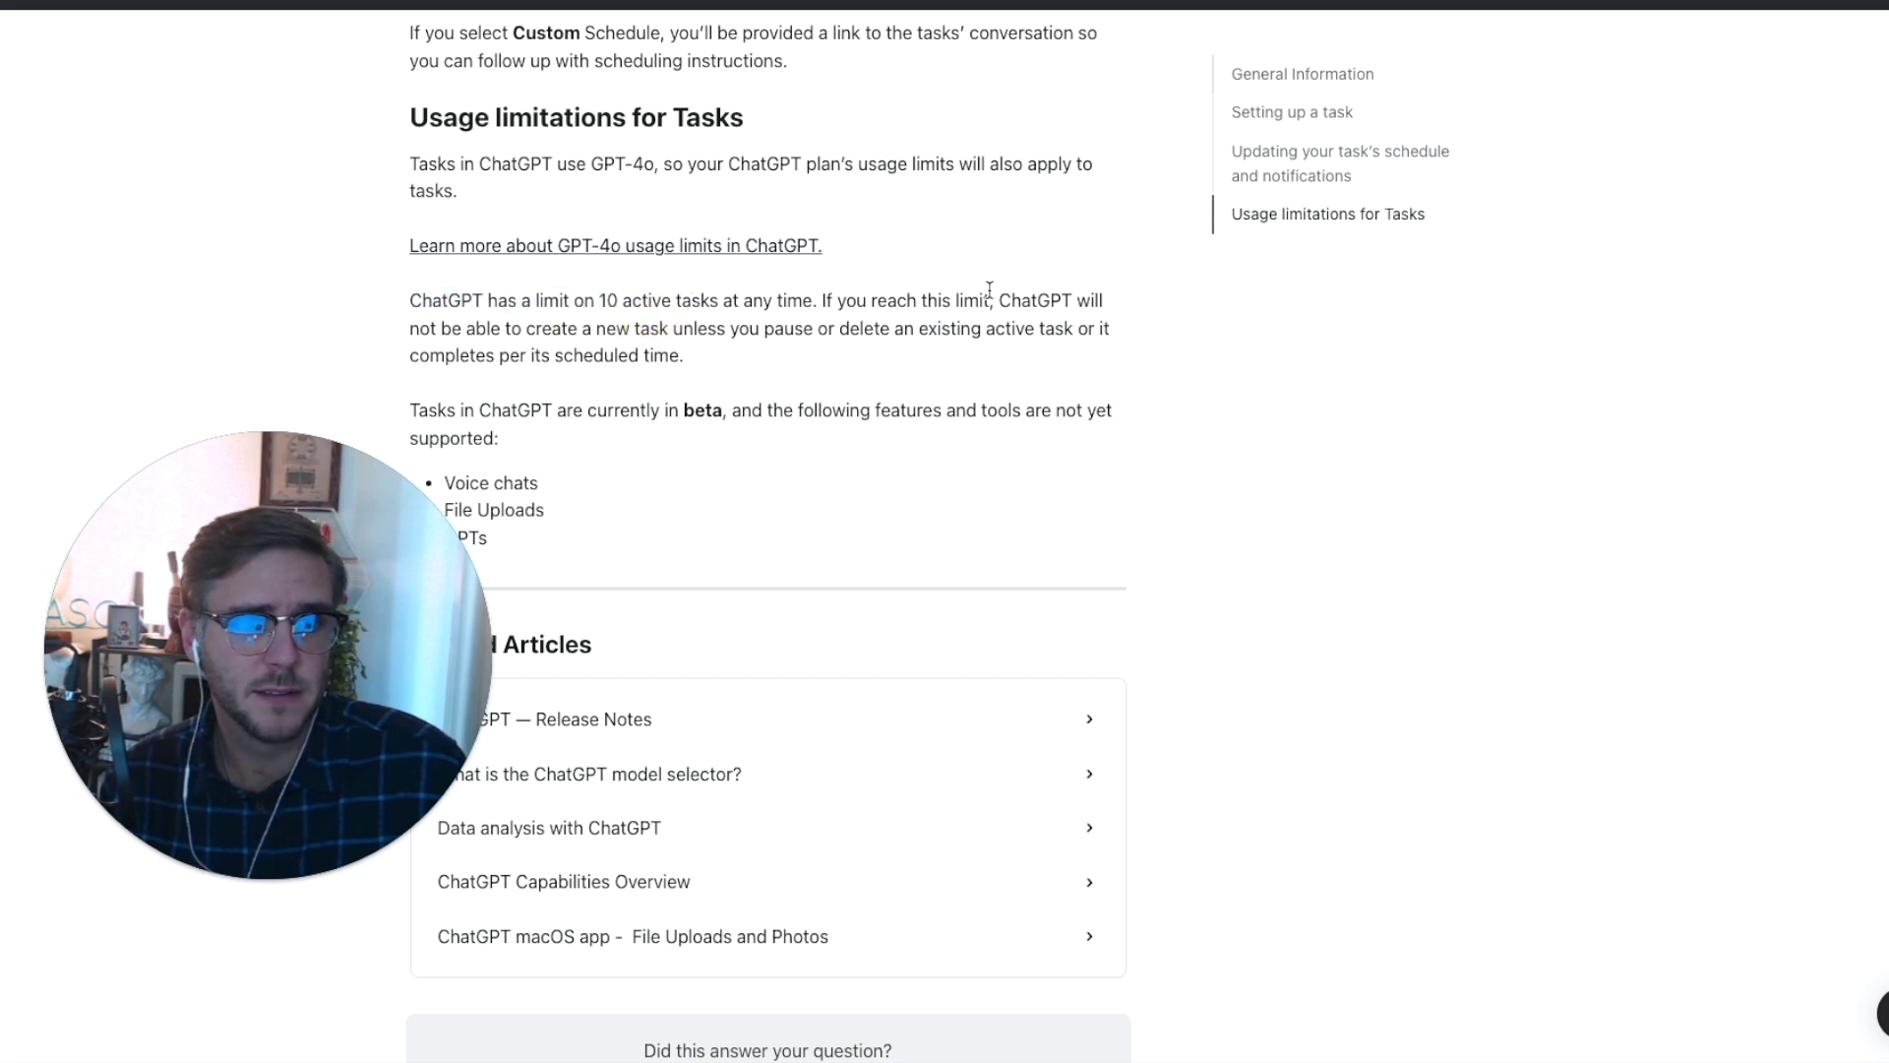
{"action": "scroll", "coordinate": [984, 291], "scroll_direction": "down", "scroll_amount": 2}
{"action": "scroll", "coordinate": [972, 274], "scroll_direction": "down", "scroll_amount": 1}
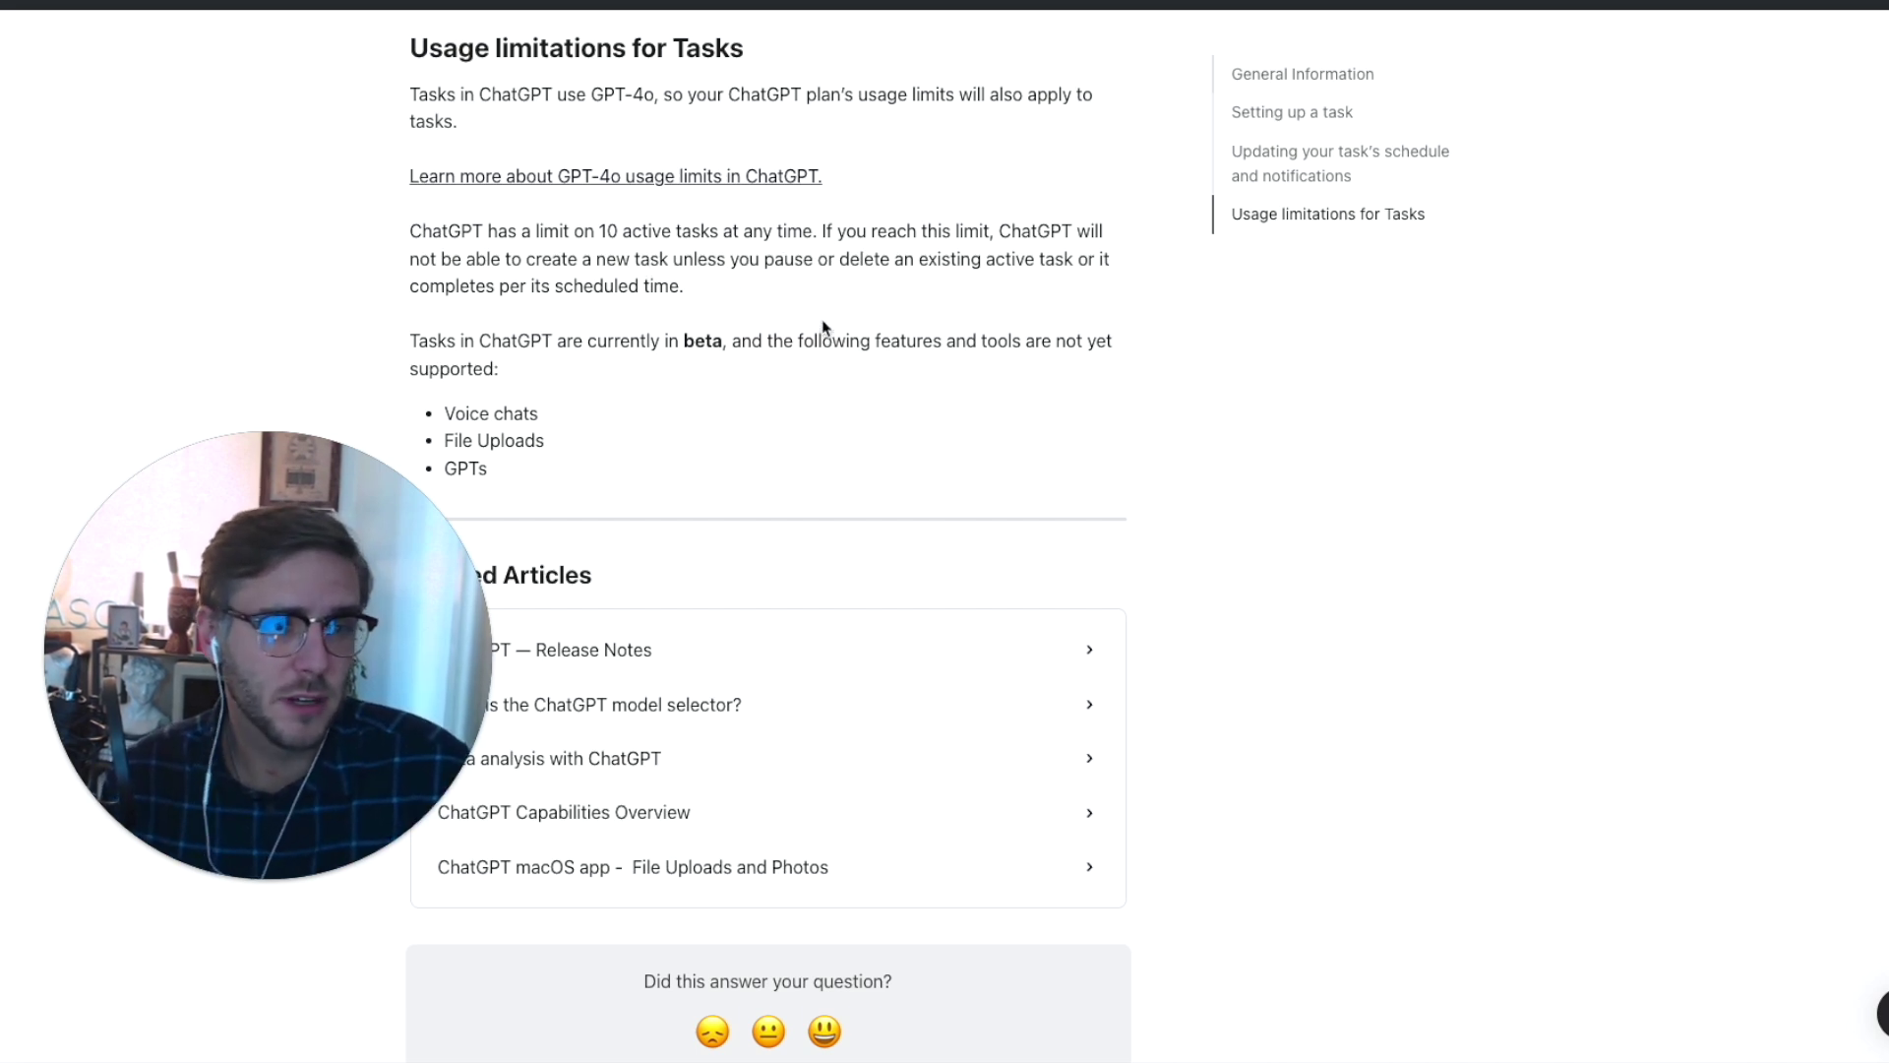
{"action": "scroll", "coordinate": [827, 329], "scroll_direction": "down", "scroll_amount": 1}
{"action": "scroll", "coordinate": [1061, 211], "scroll_direction": "down", "scroll_amount": 1}
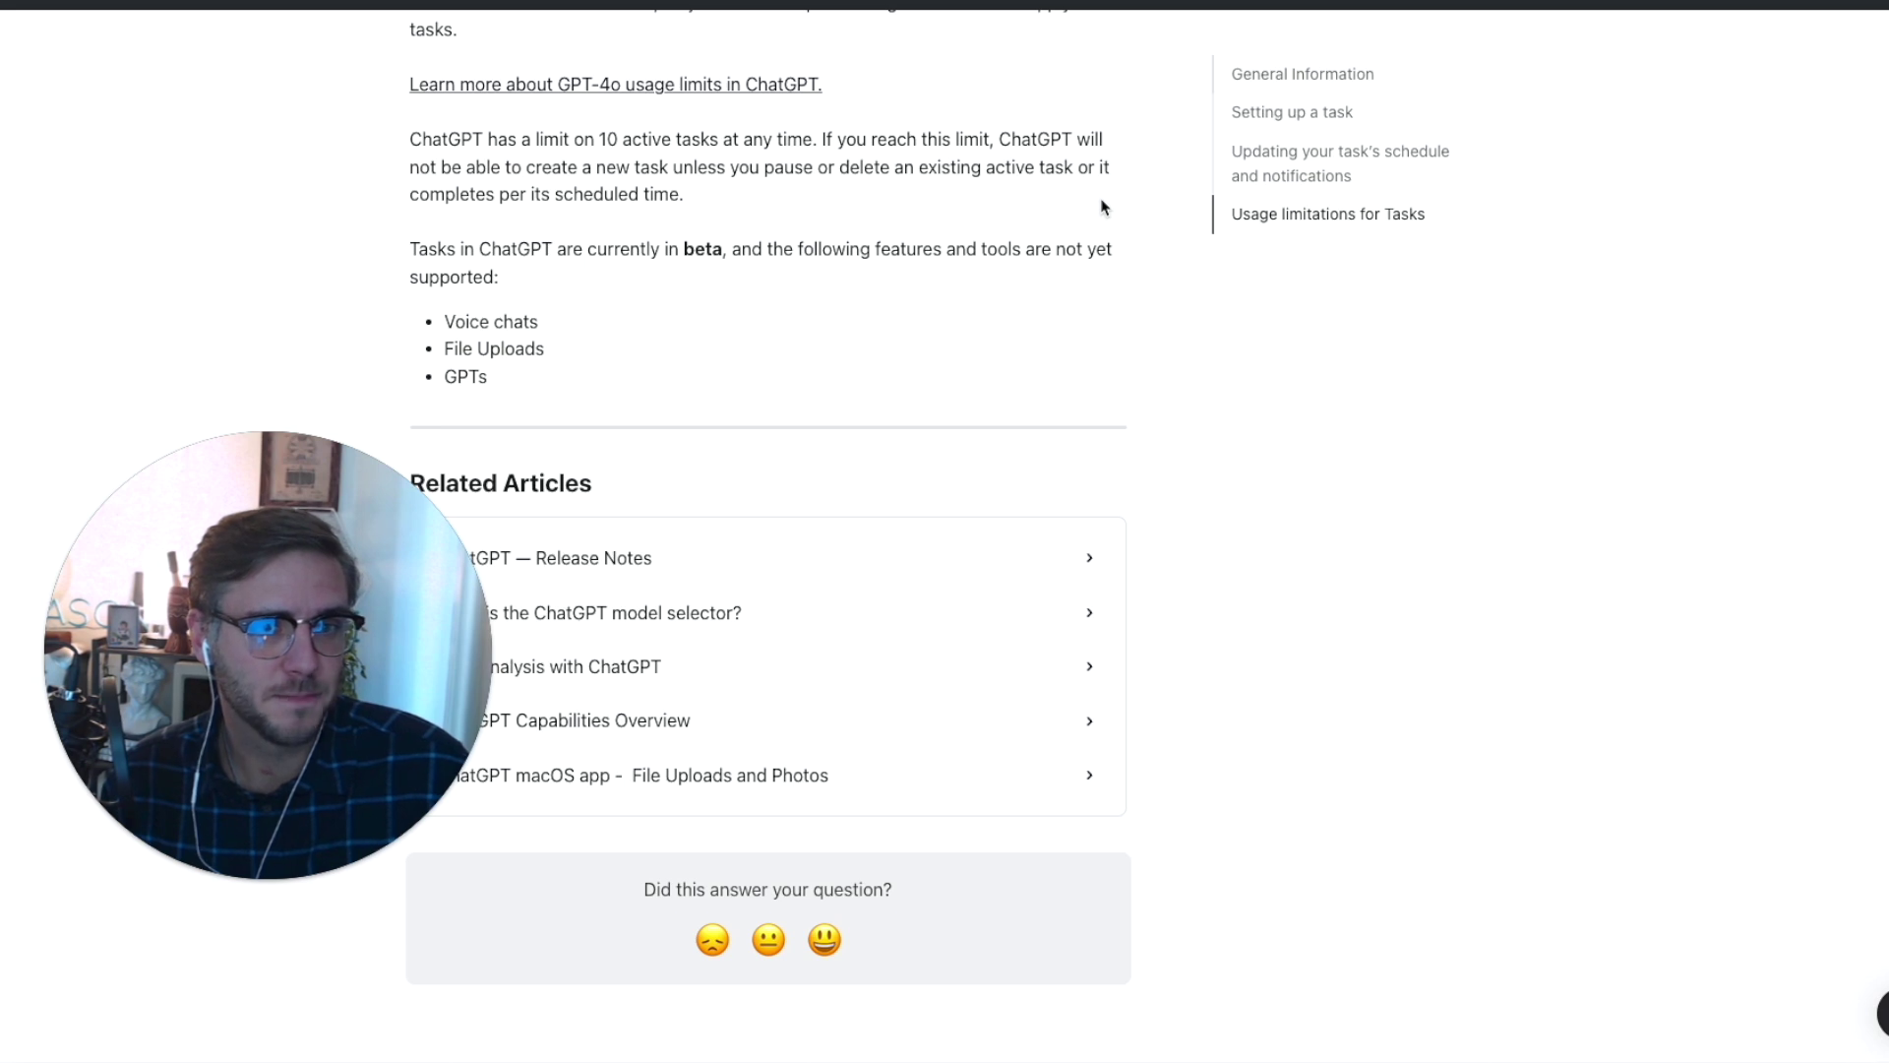
{"action": "scroll", "coordinate": [1102, 207], "scroll_direction": "down", "scroll_amount": 1}
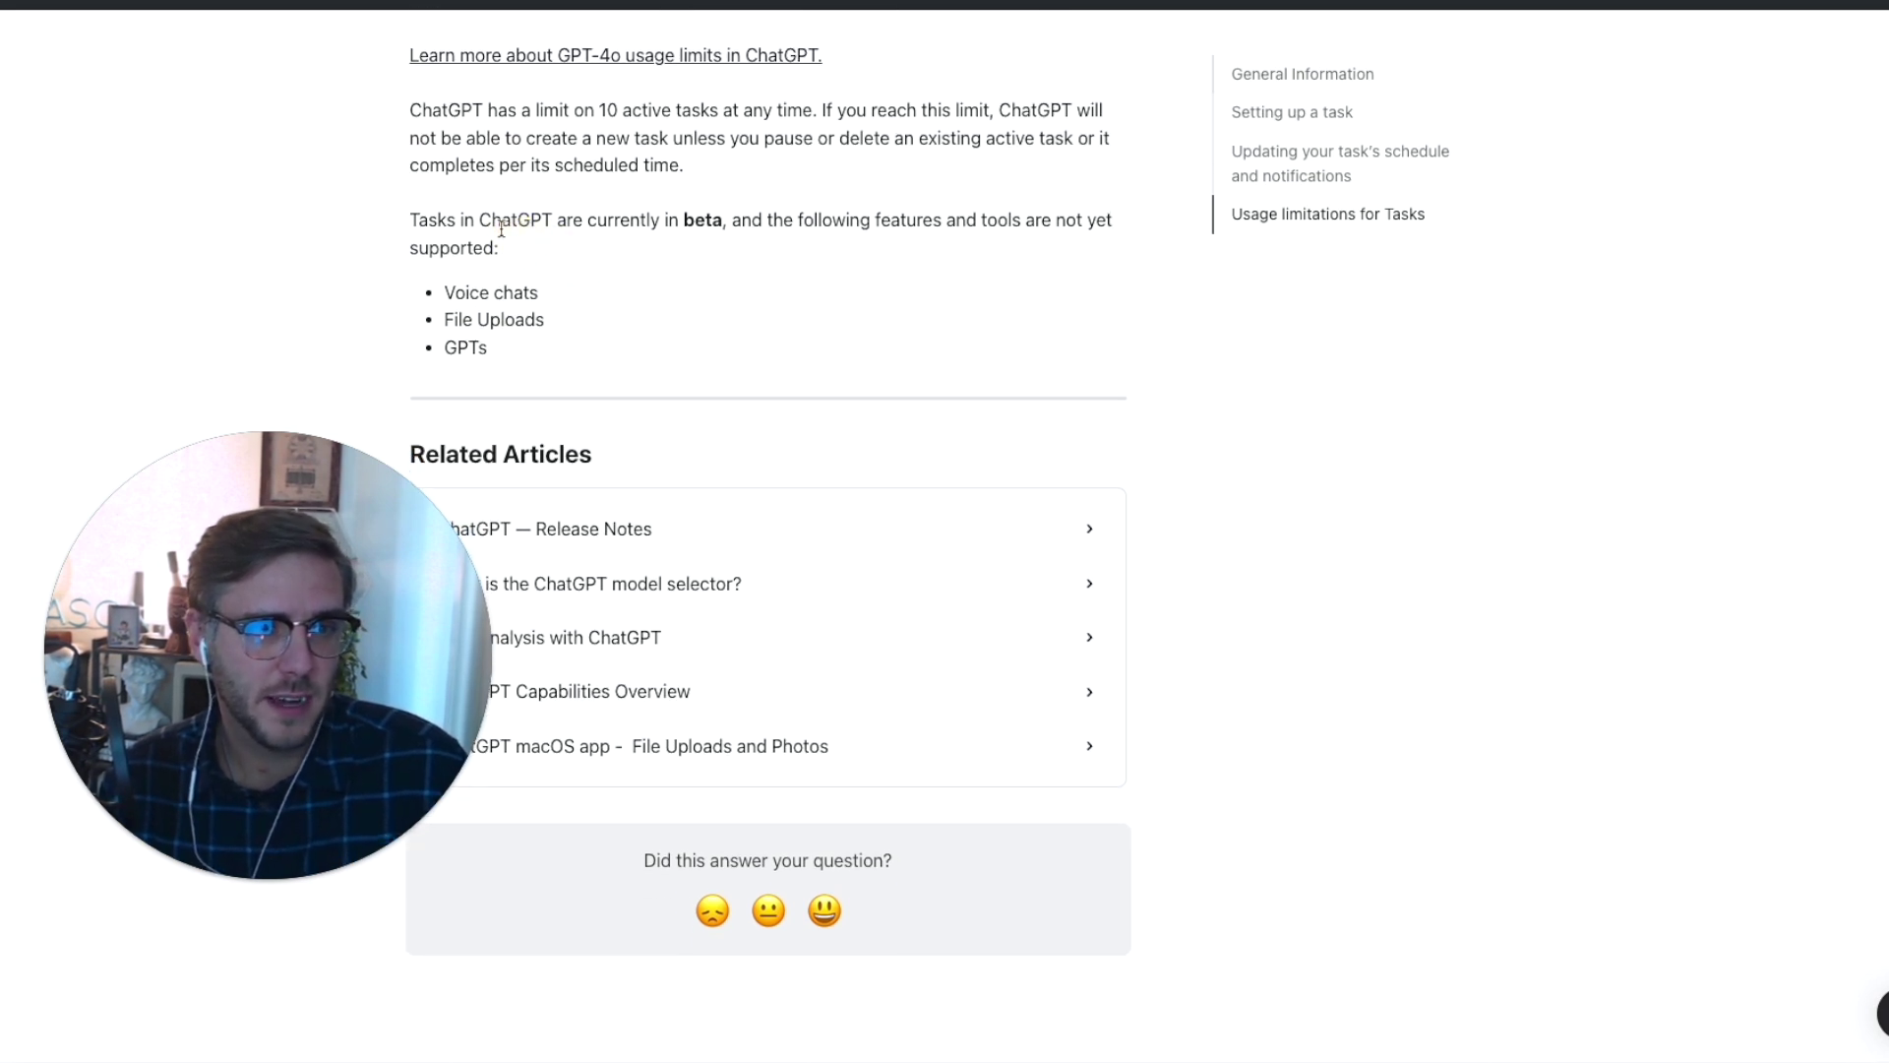
{"action": "left_click_drag", "start_coordinate": [492, 220], "coordinate": [633, 220]}
{"action": "left_click", "coordinate": [590, 285]}
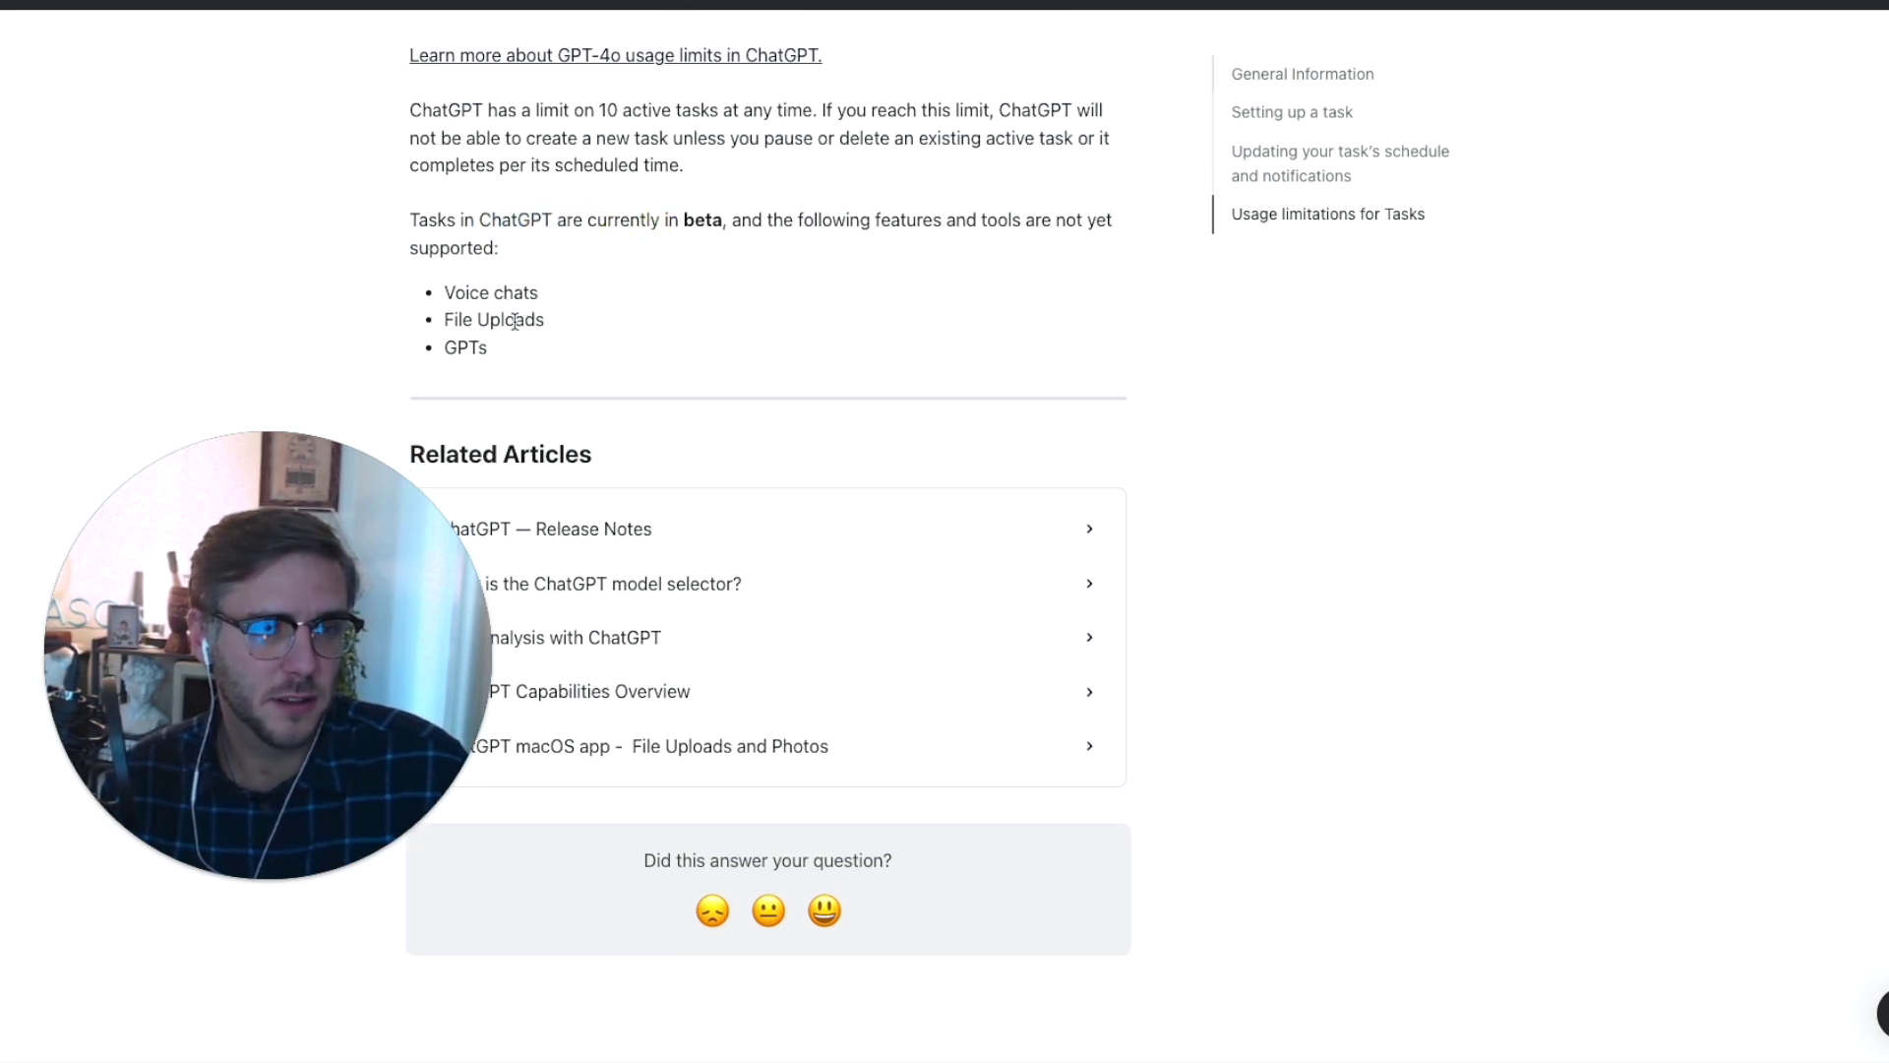
{"action": "left_click", "coordinate": [455, 286]}
{"action": "left_click", "coordinate": [616, 301]}
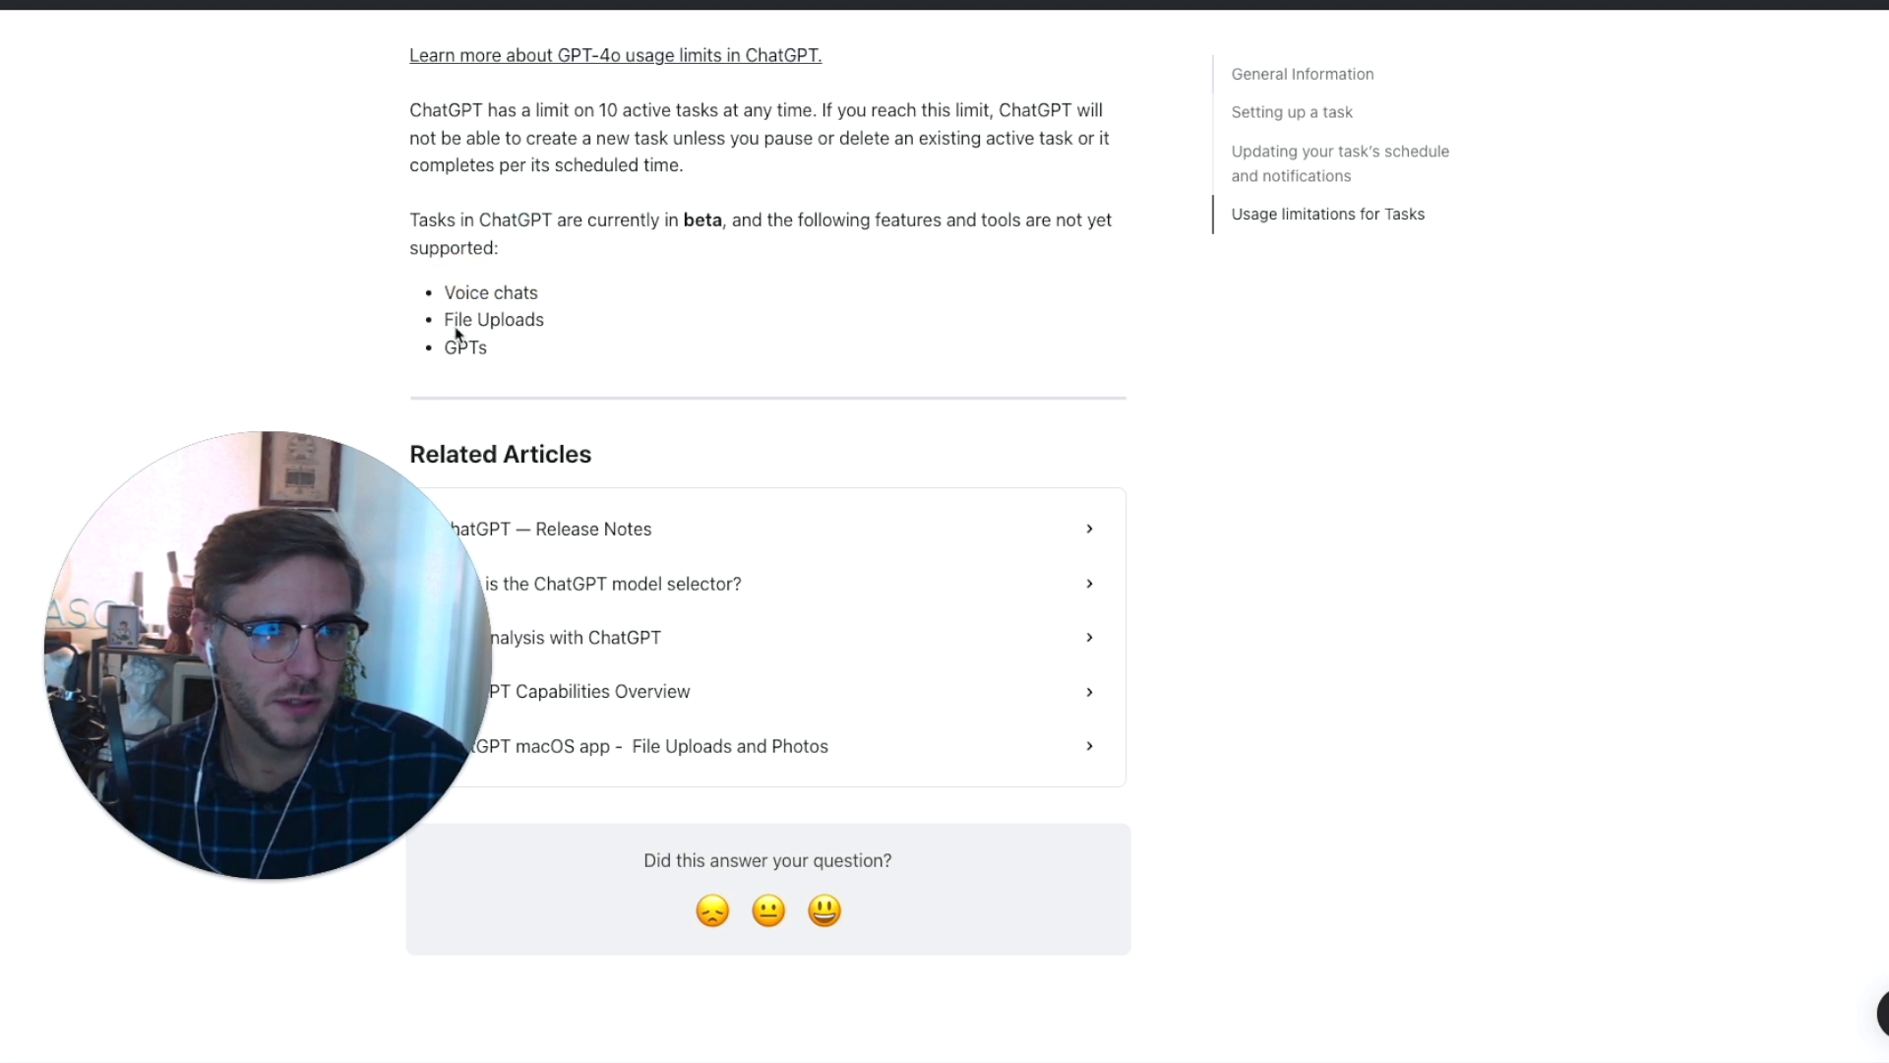
{"action": "left_click_drag", "start_coordinate": [514, 345], "coordinate": [443, 286]}
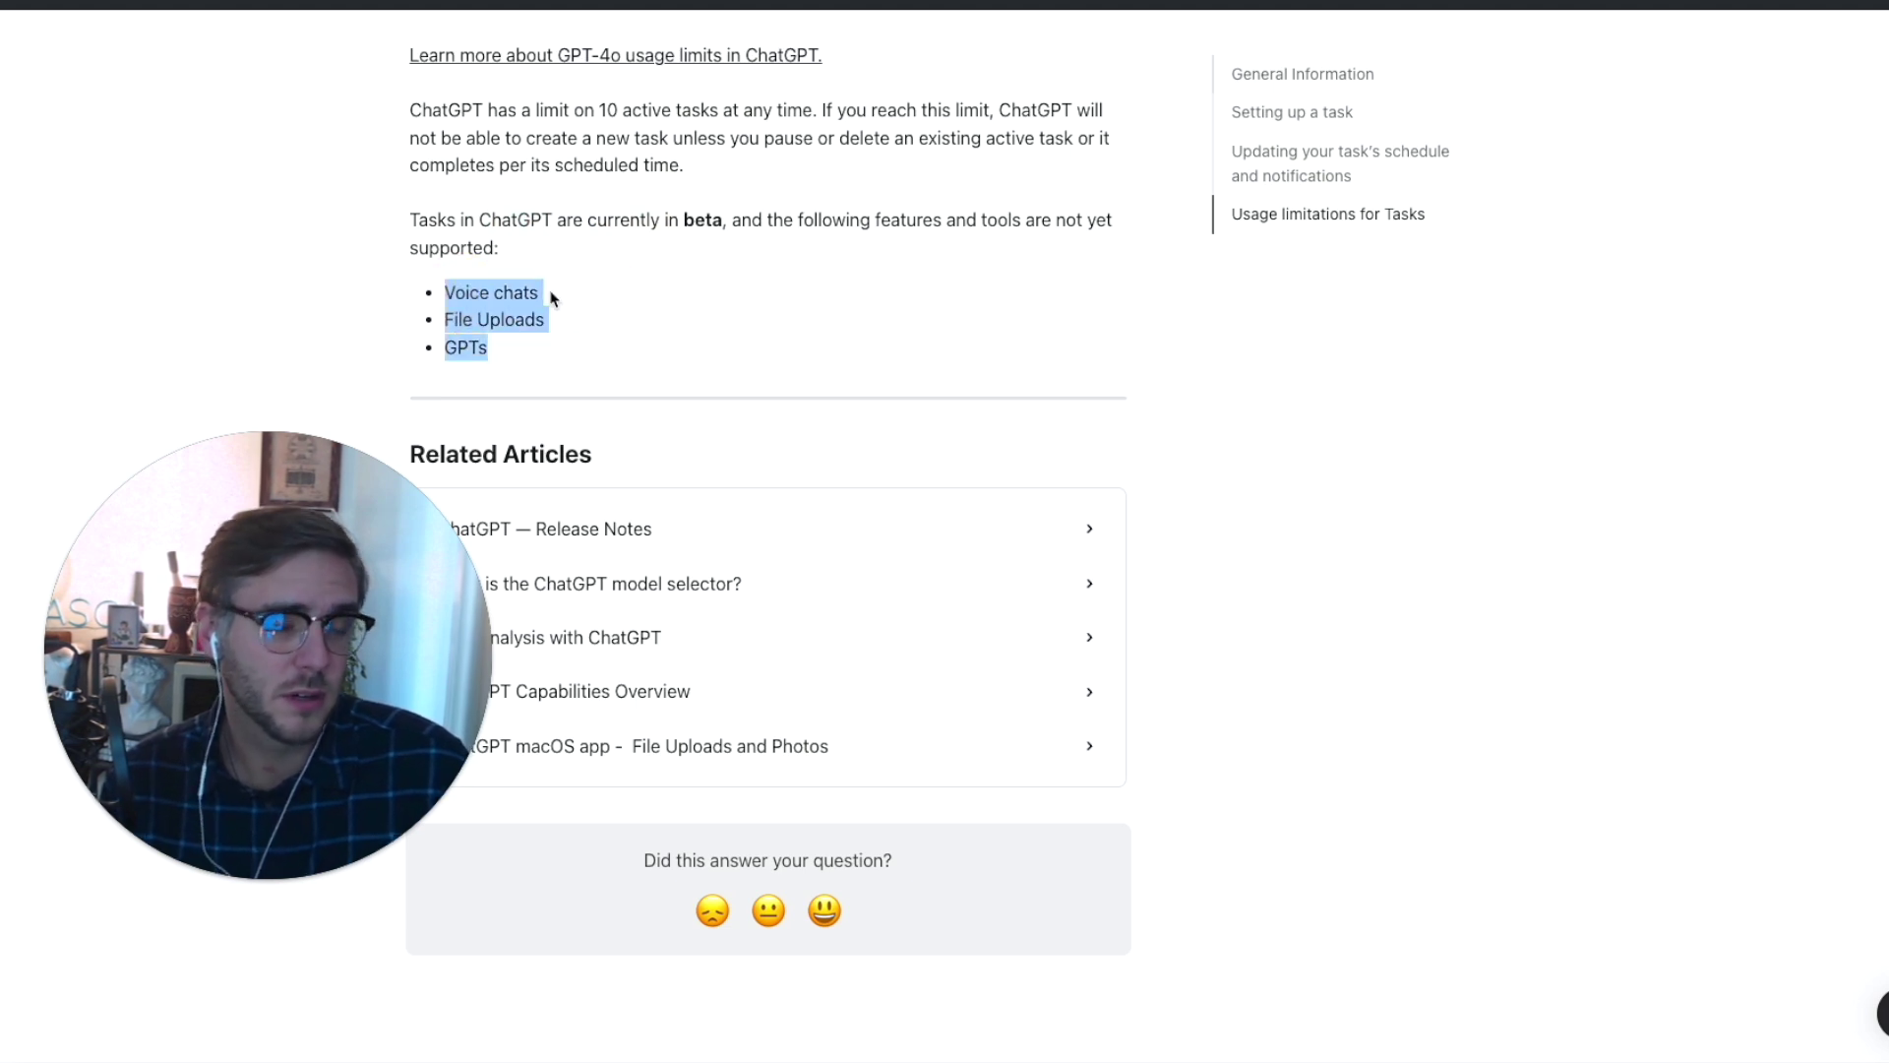
{"action": "left_click", "coordinate": [599, 319]}
{"action": "scroll", "coordinate": [618, 319], "scroll_direction": "down", "scroll_amount": 1}
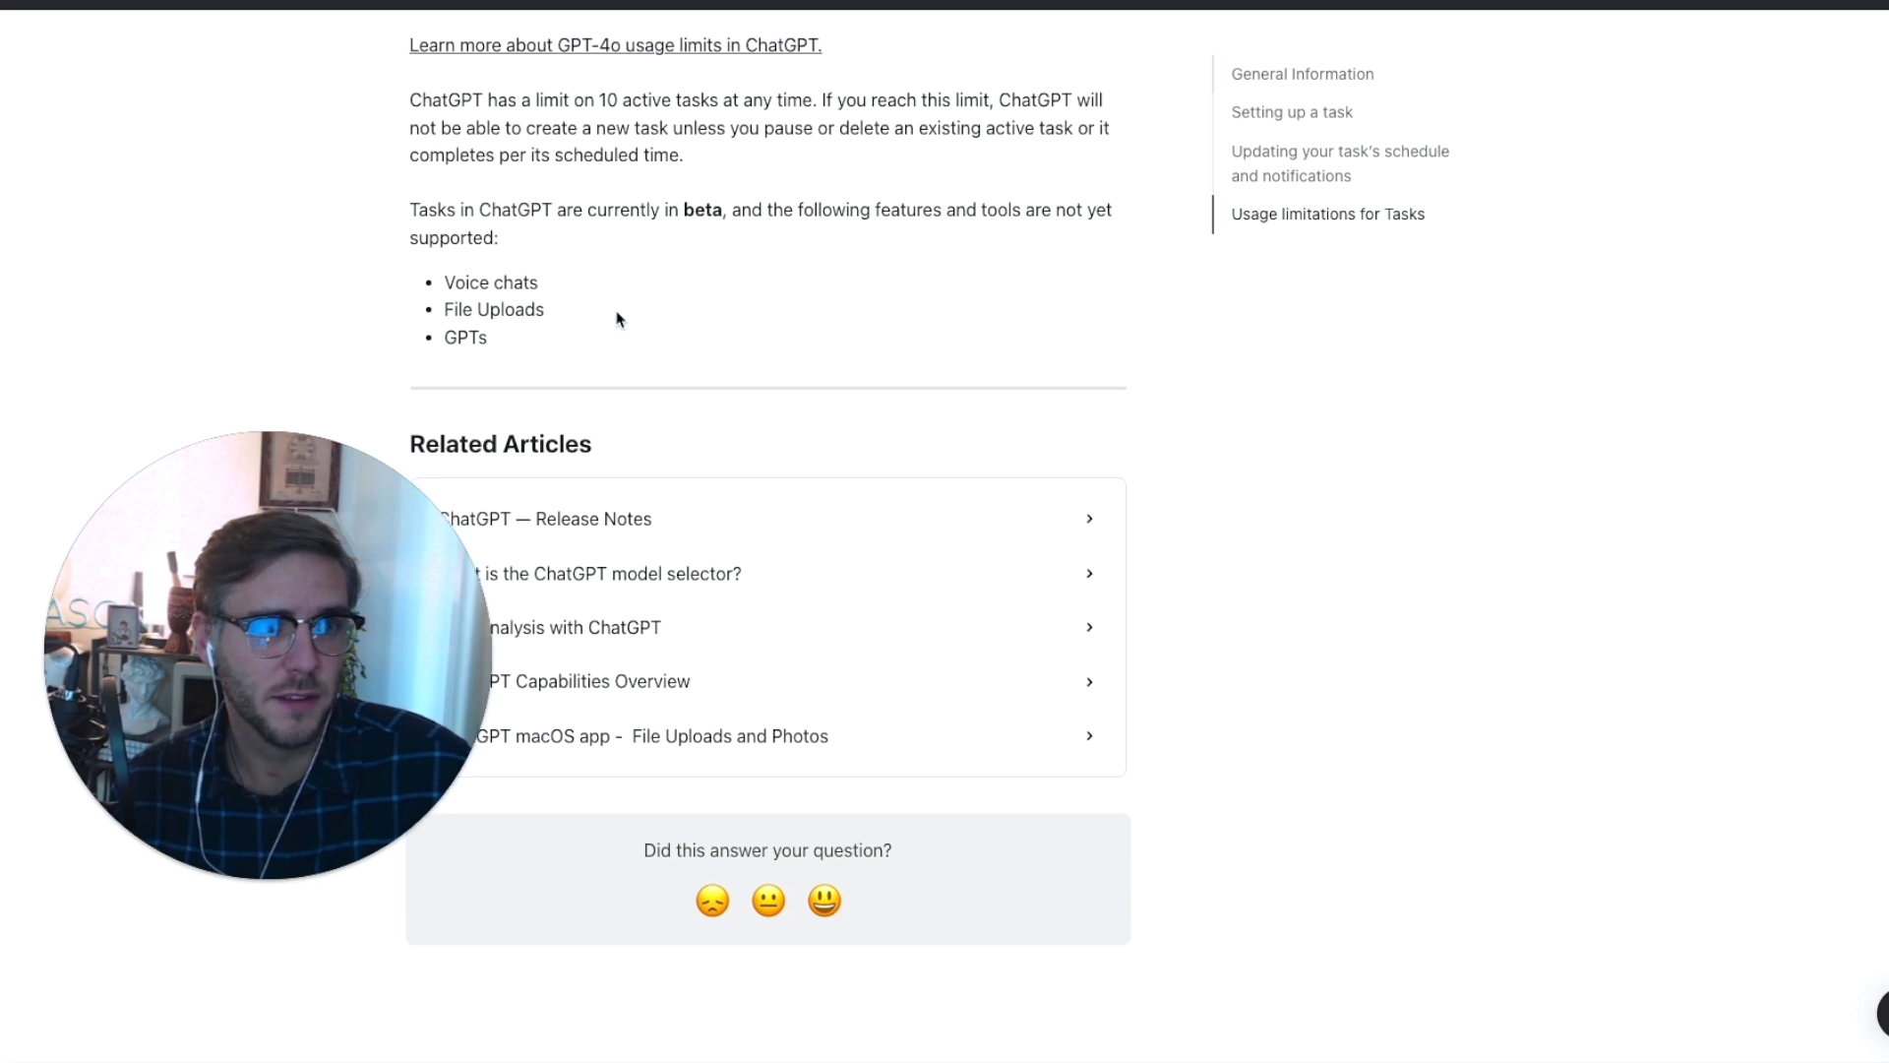
{"action": "scroll", "coordinate": [711, 138], "scroll_direction": "up", "scroll_amount": 10}
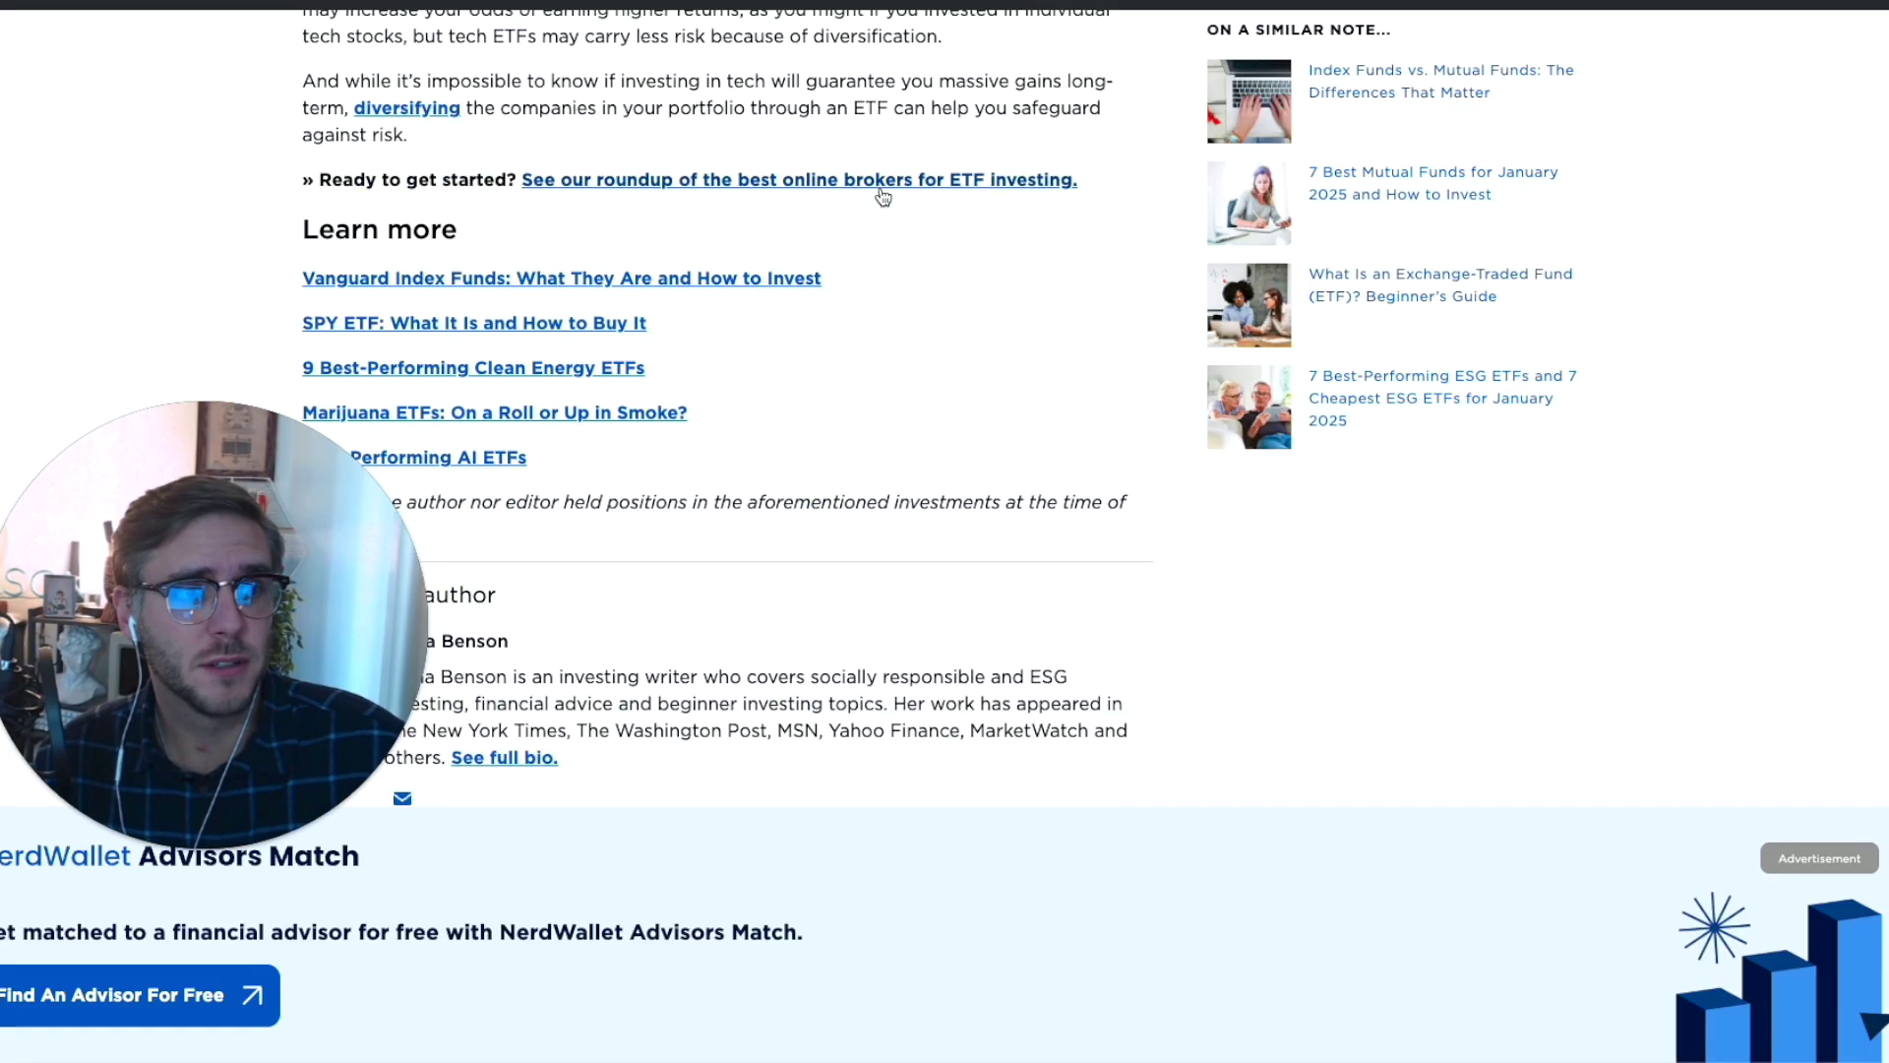
{"action": "scroll", "coordinate": [880, 196], "scroll_direction": "up", "scroll_amount": 10}
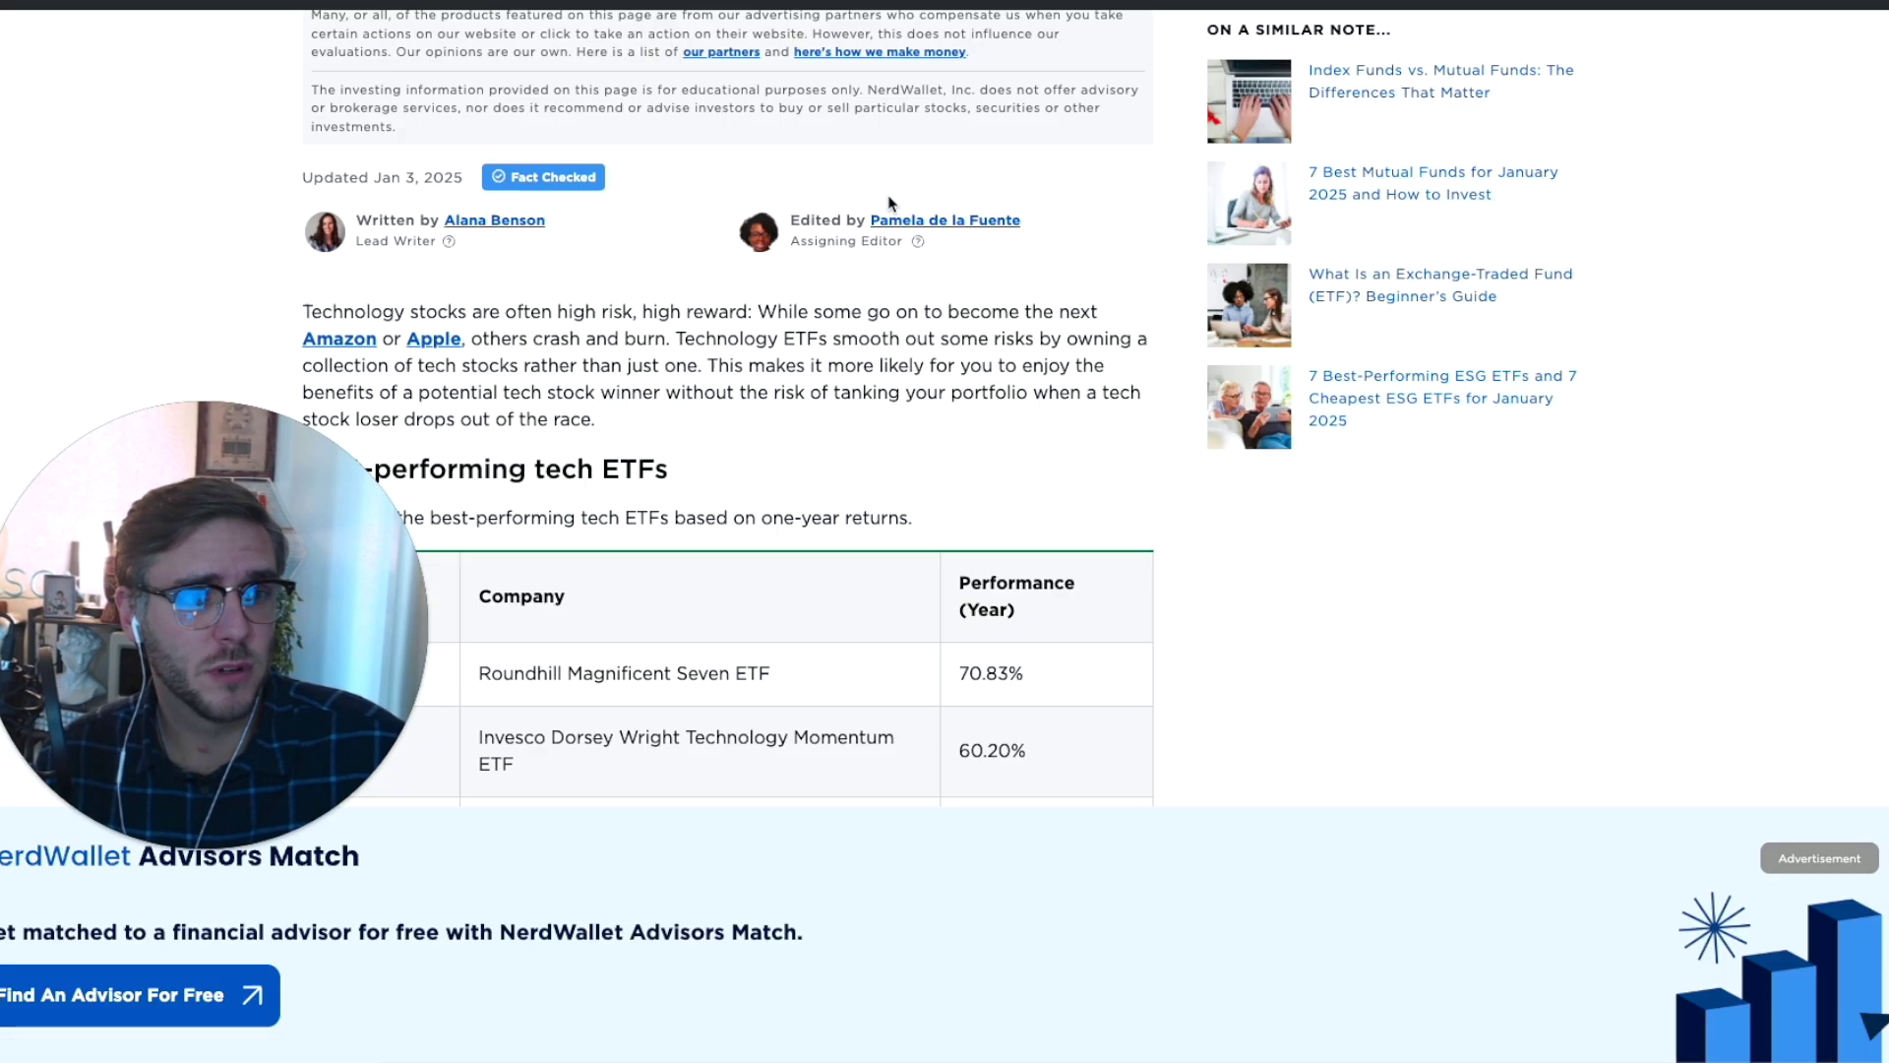
{"action": "scroll", "coordinate": [881, 202], "scroll_direction": "down", "scroll_amount": 2}
{"action": "scroll", "coordinate": [881, 199], "scroll_direction": "down", "scroll_amount": 3}
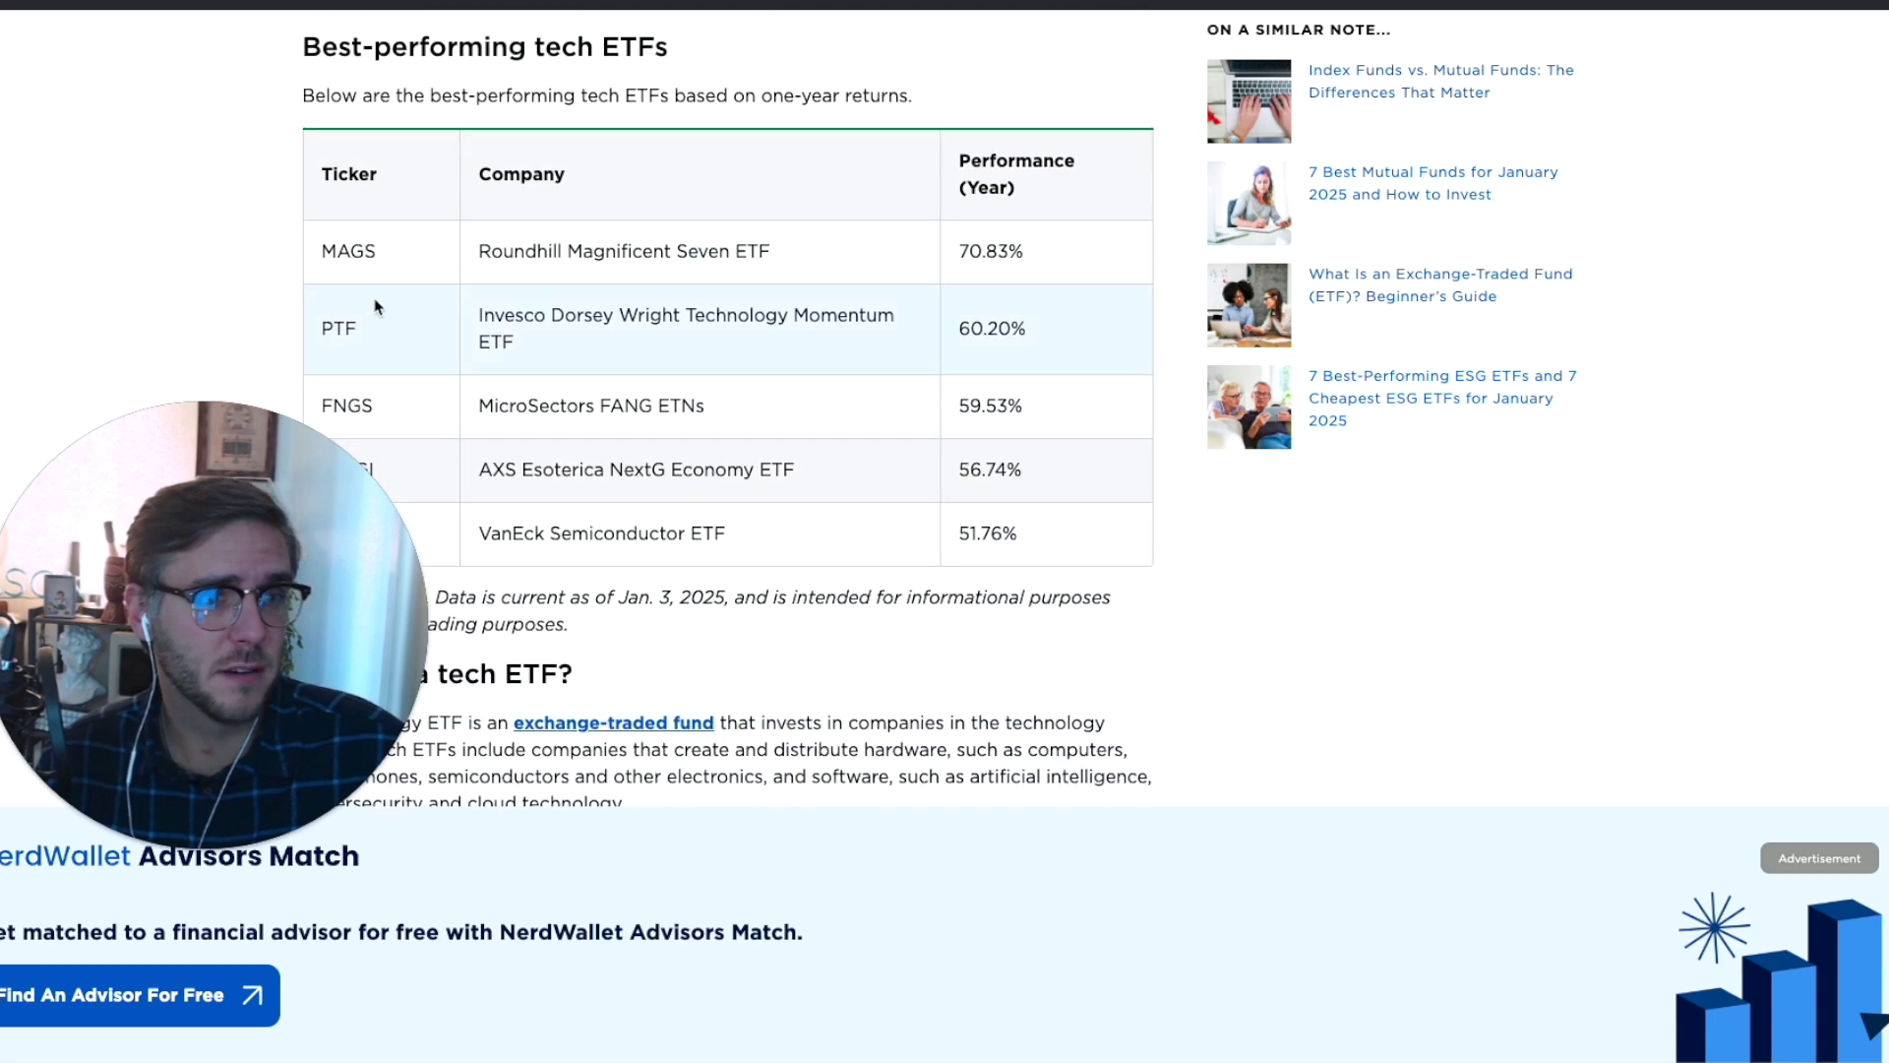
{"action": "double_click", "coordinate": [352, 250]}
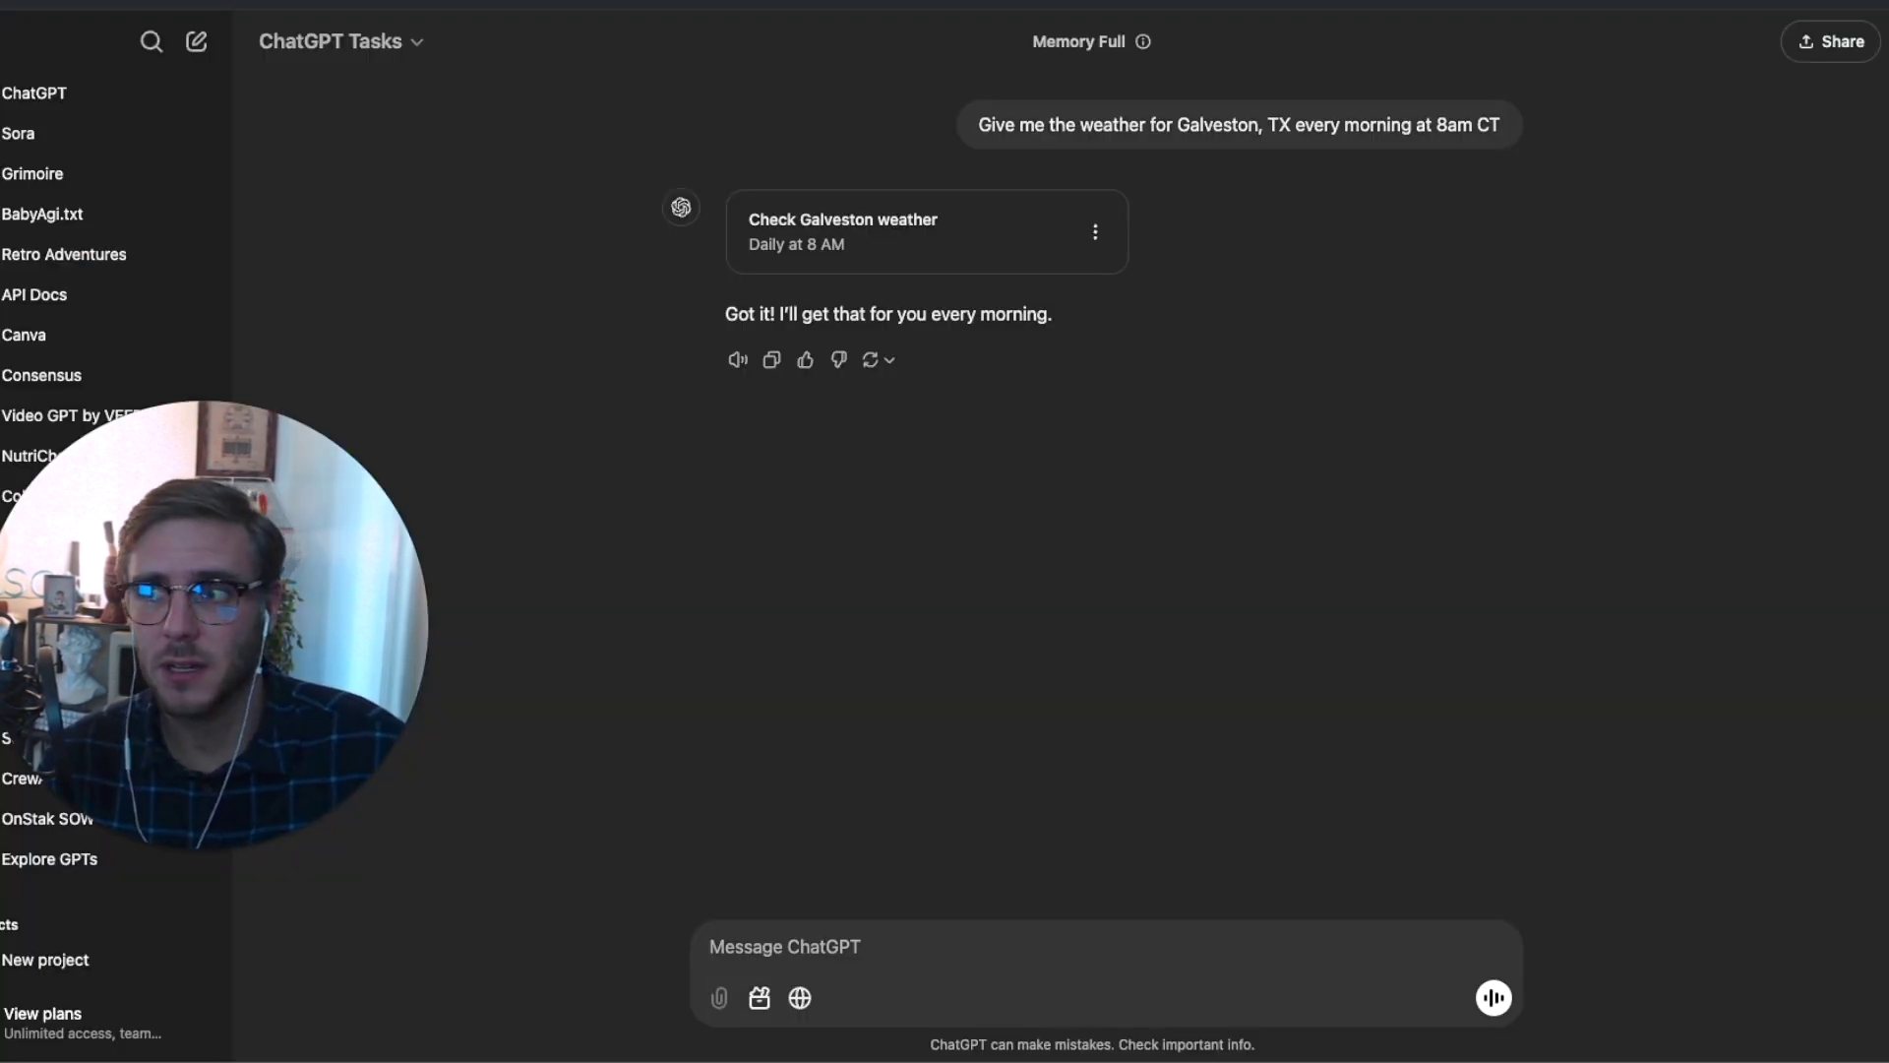
Step: Request a MAGS stock price check every morning at 9:30am EST, then list all tasks
{"action": "left_click", "coordinate": [814, 939]}
{"action": "type", "text": "Check the stock price of MAGS every morning at 9:"}
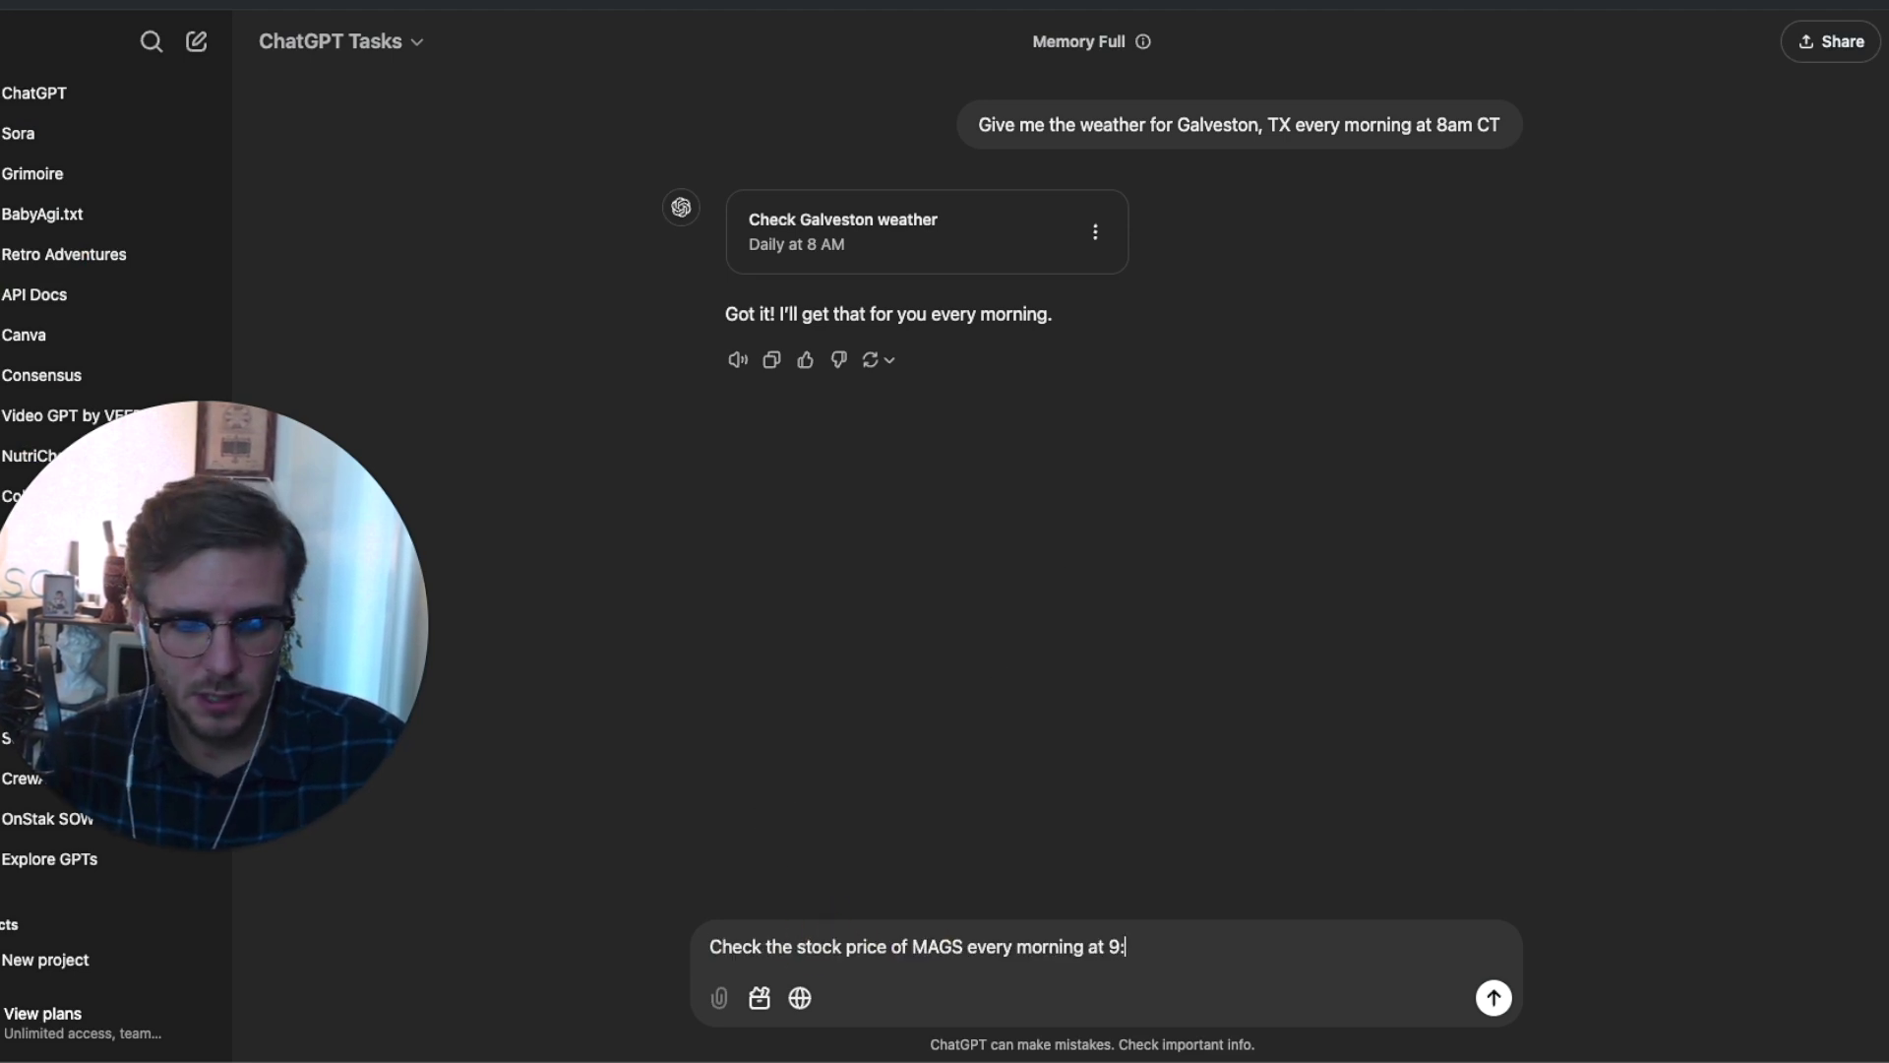
{"action": "type", "text": "30am"}
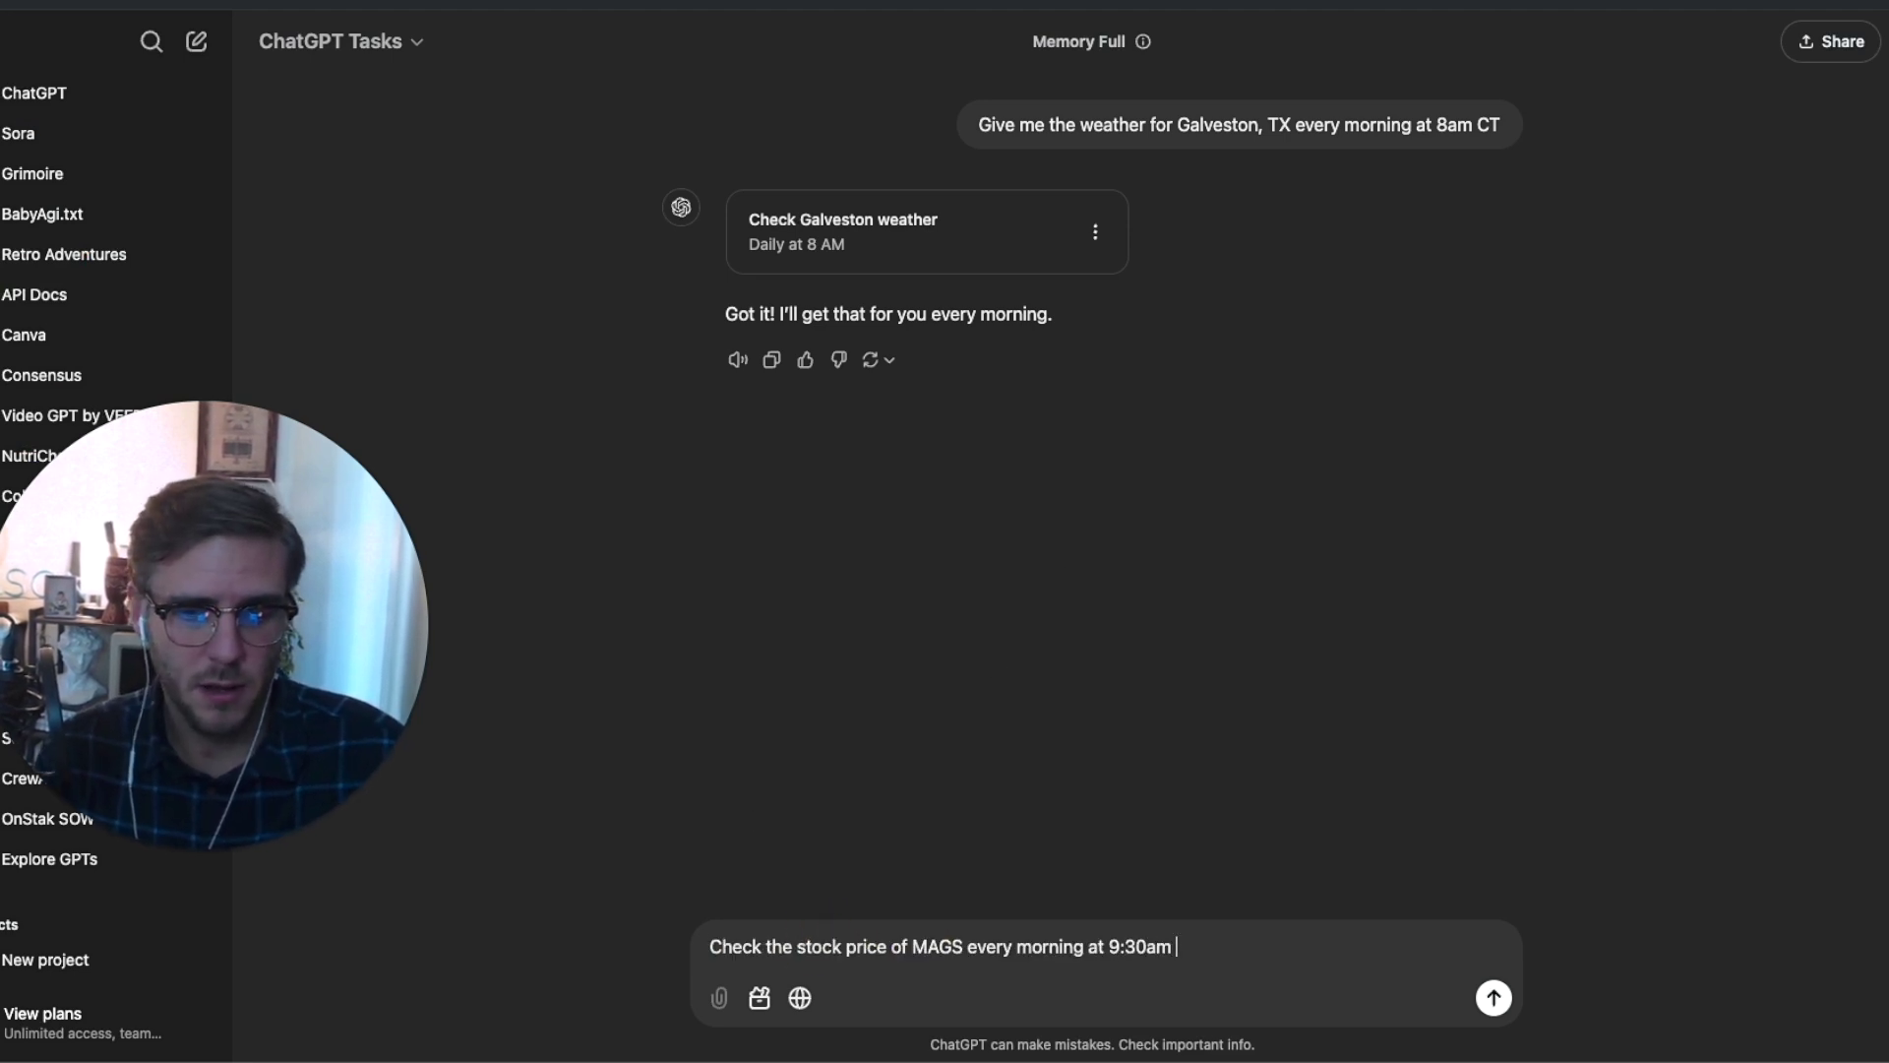
{"action": "type", "text": "EST."}
{"action": "key", "text": "Return"}
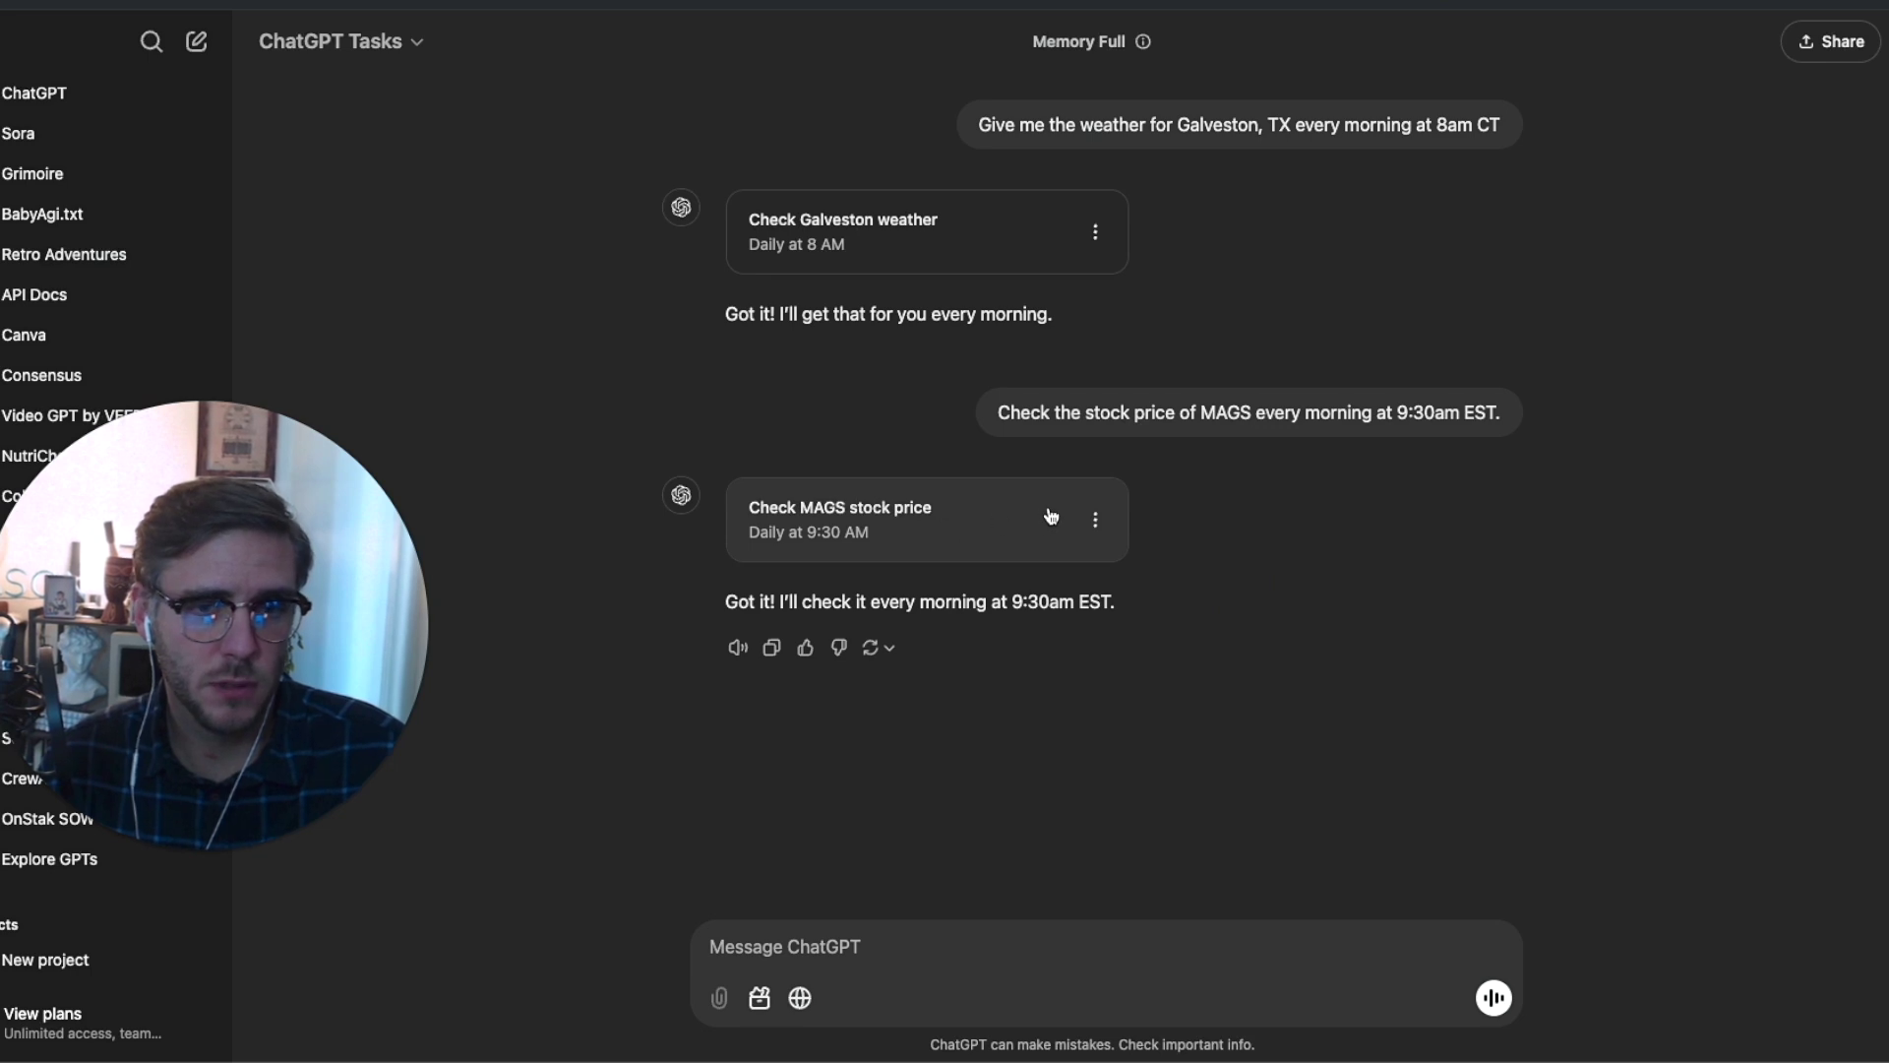
{"action": "left_click", "coordinate": [1094, 519]}
{"action": "left_click", "coordinate": [1167, 705]}
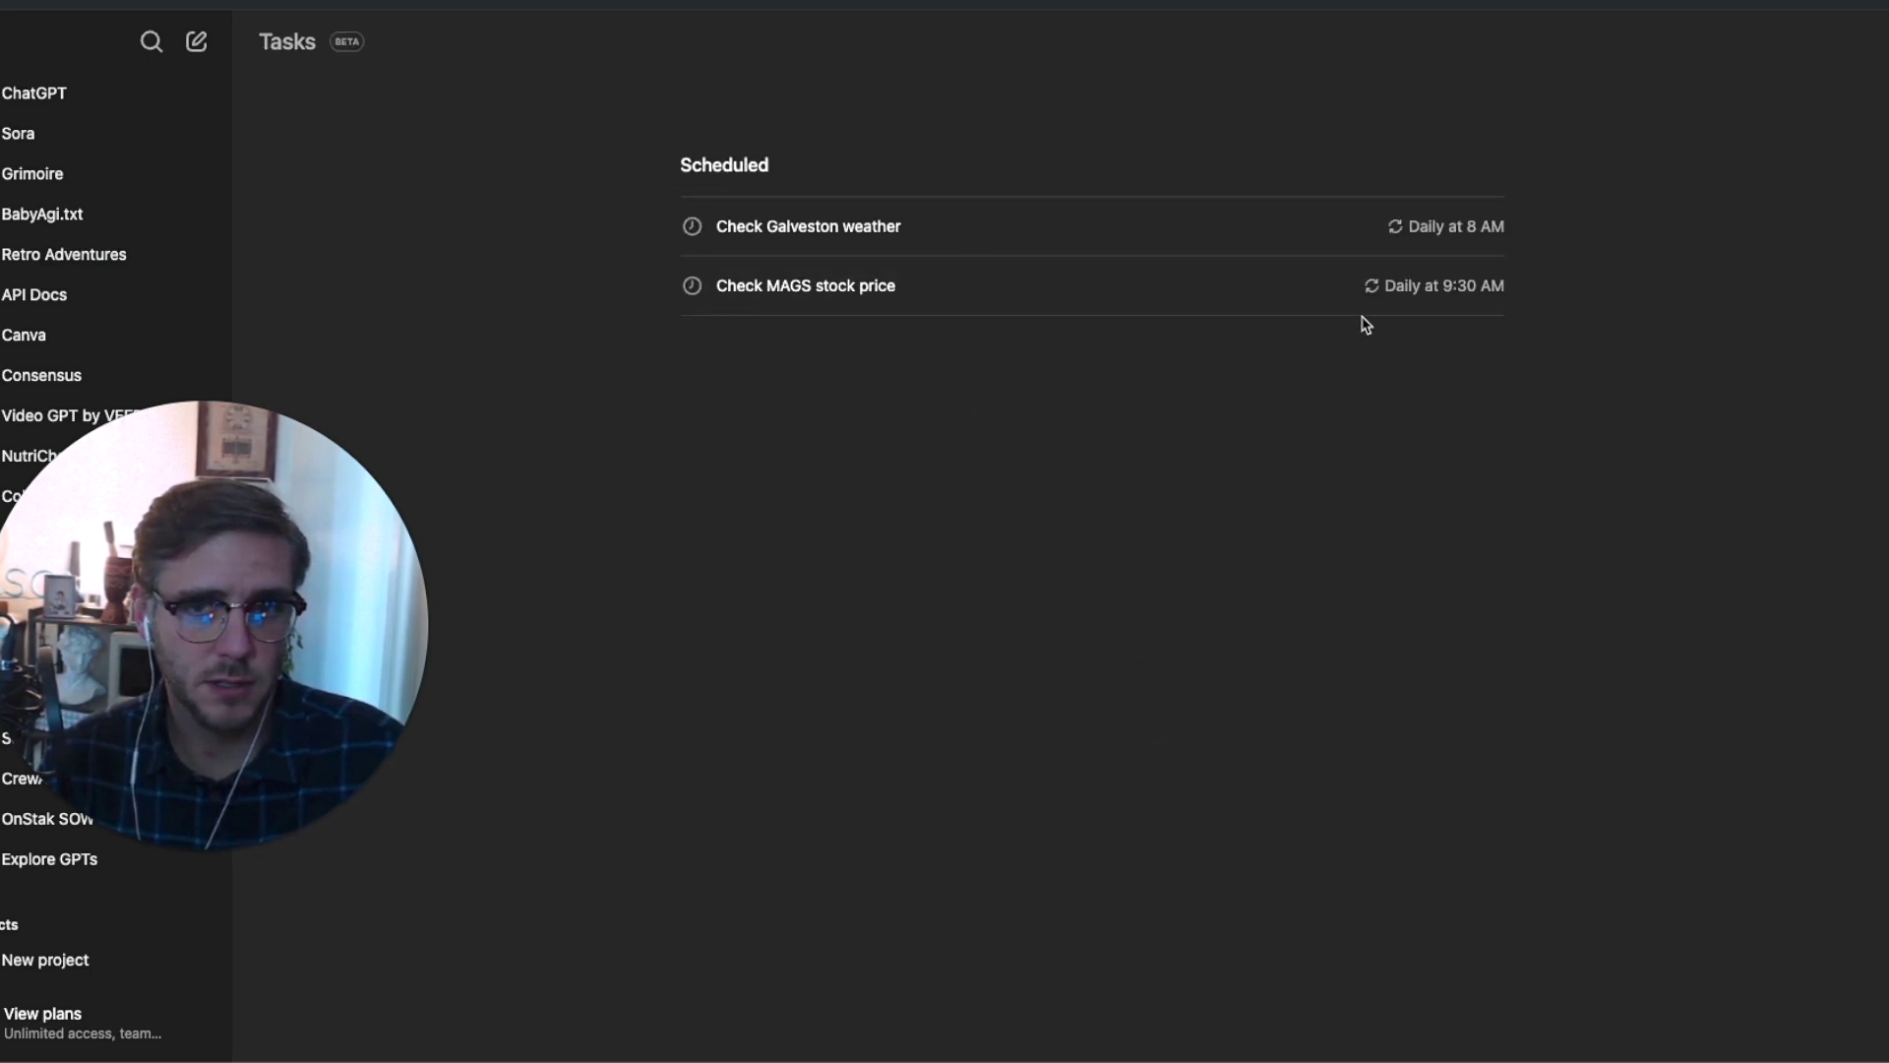
Step: Return to the conversation behind the Check MAGS stock price task
{"action": "left_click", "coordinate": [1072, 307]}
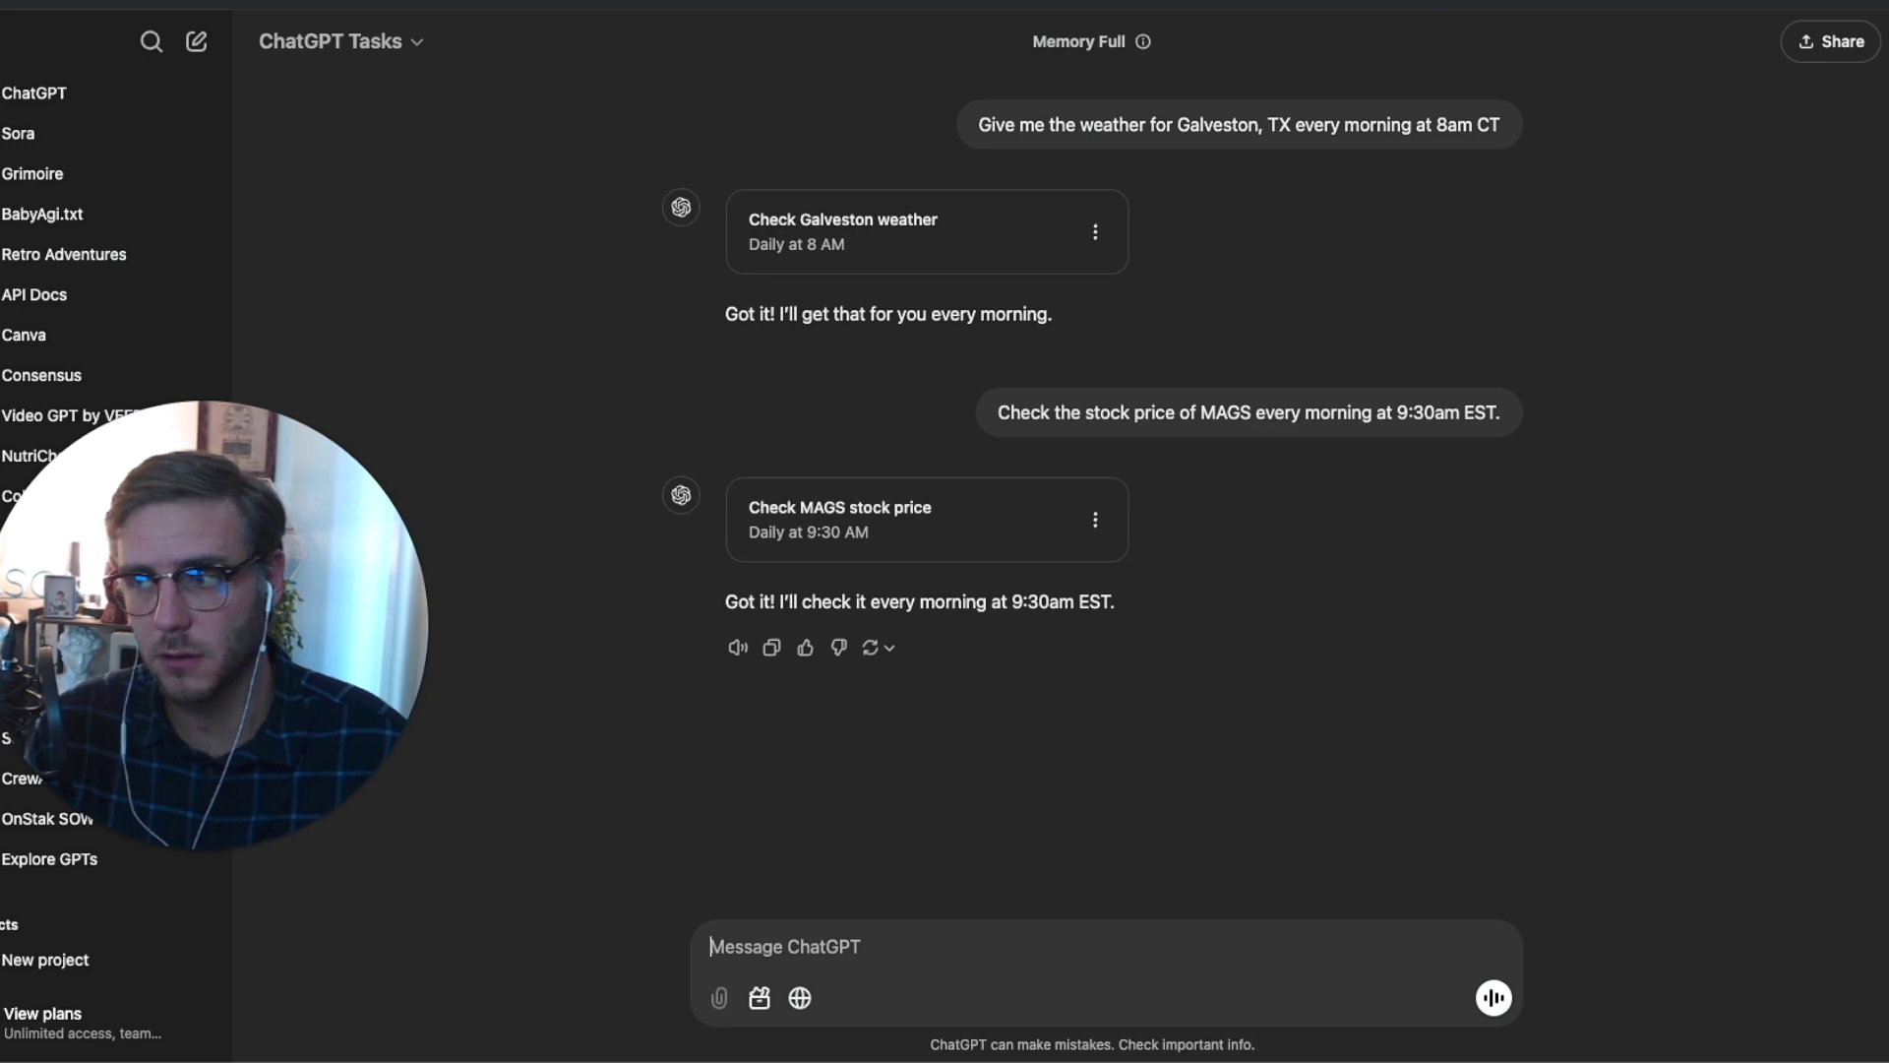
Step: Paste and send the 9am CT motivating social media post prompt
{"action": "type", "text": "Write me a motivating social media post for business owners and business leaders in the style of Jason Fleagle, and use copywriting styles from Jim Edwards copywriting secrets to create those social media posts. Do it every morning at 9am CT."}
{"action": "key", "text": "super+a"}
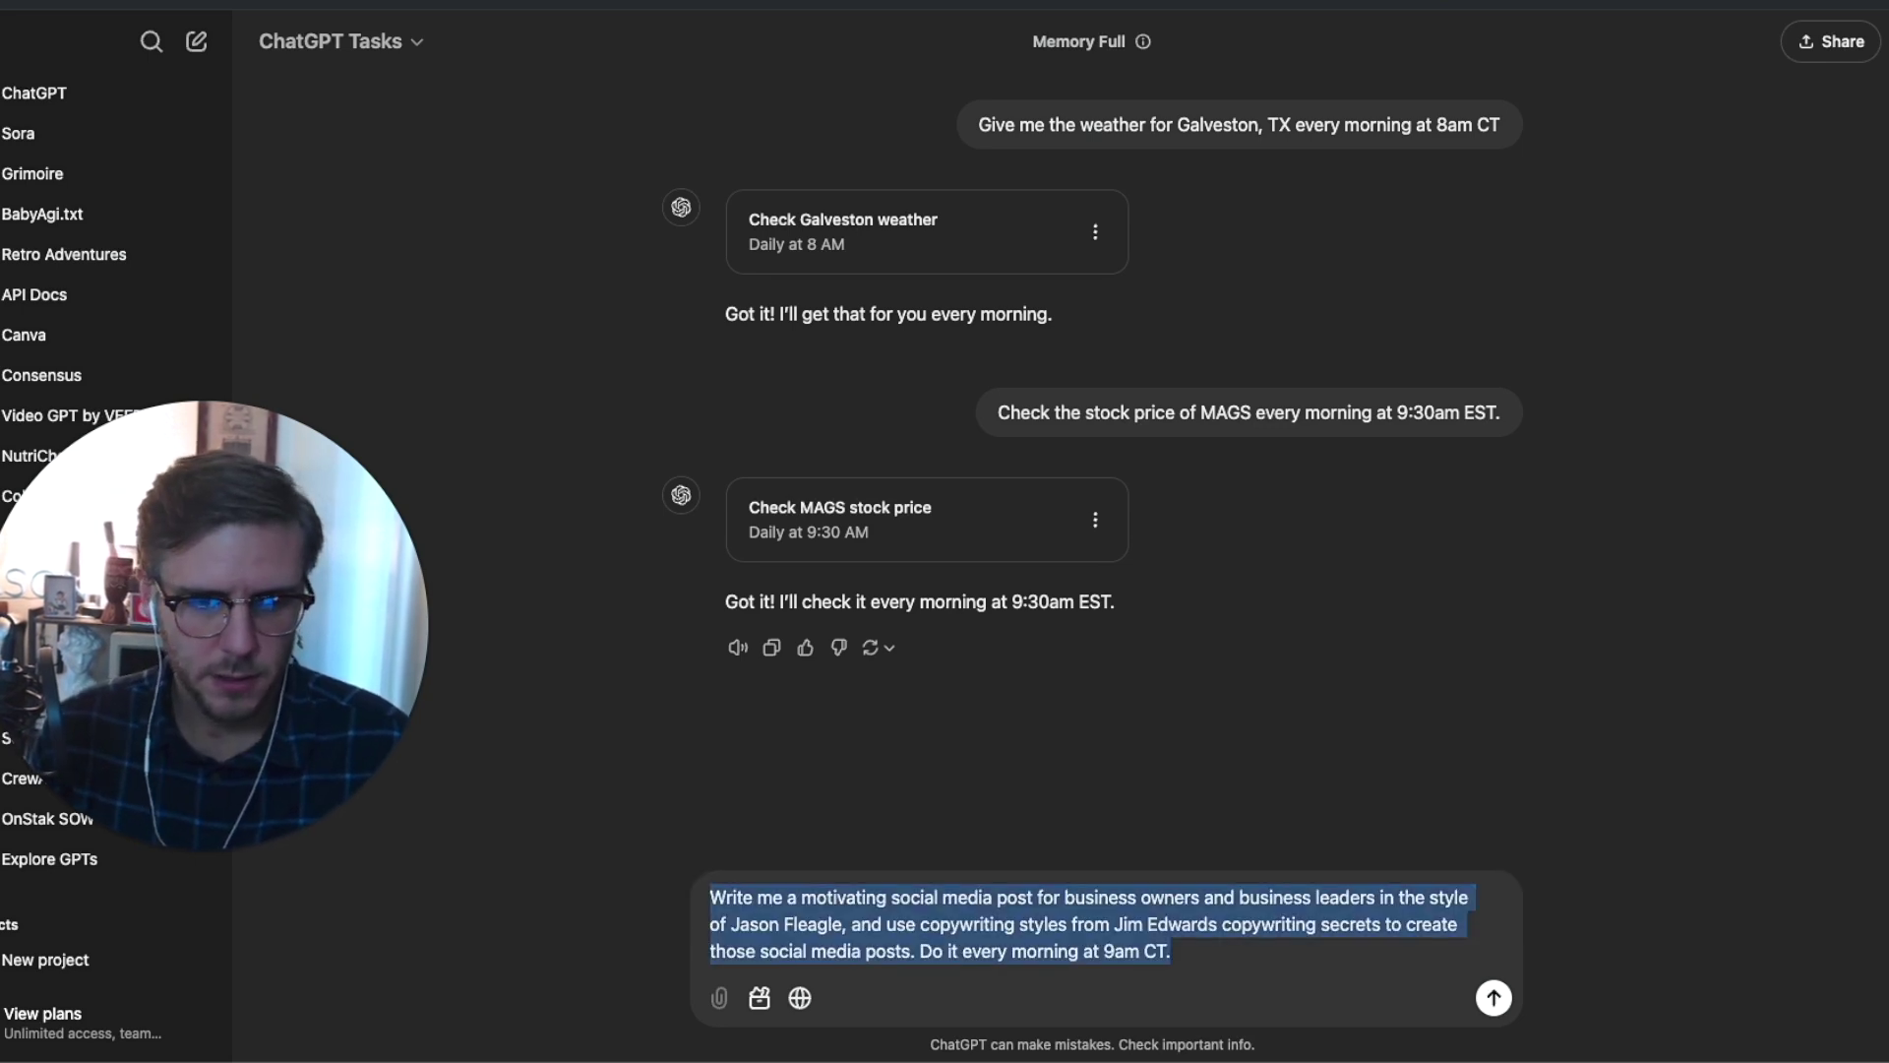
{"action": "key", "text": "Return"}
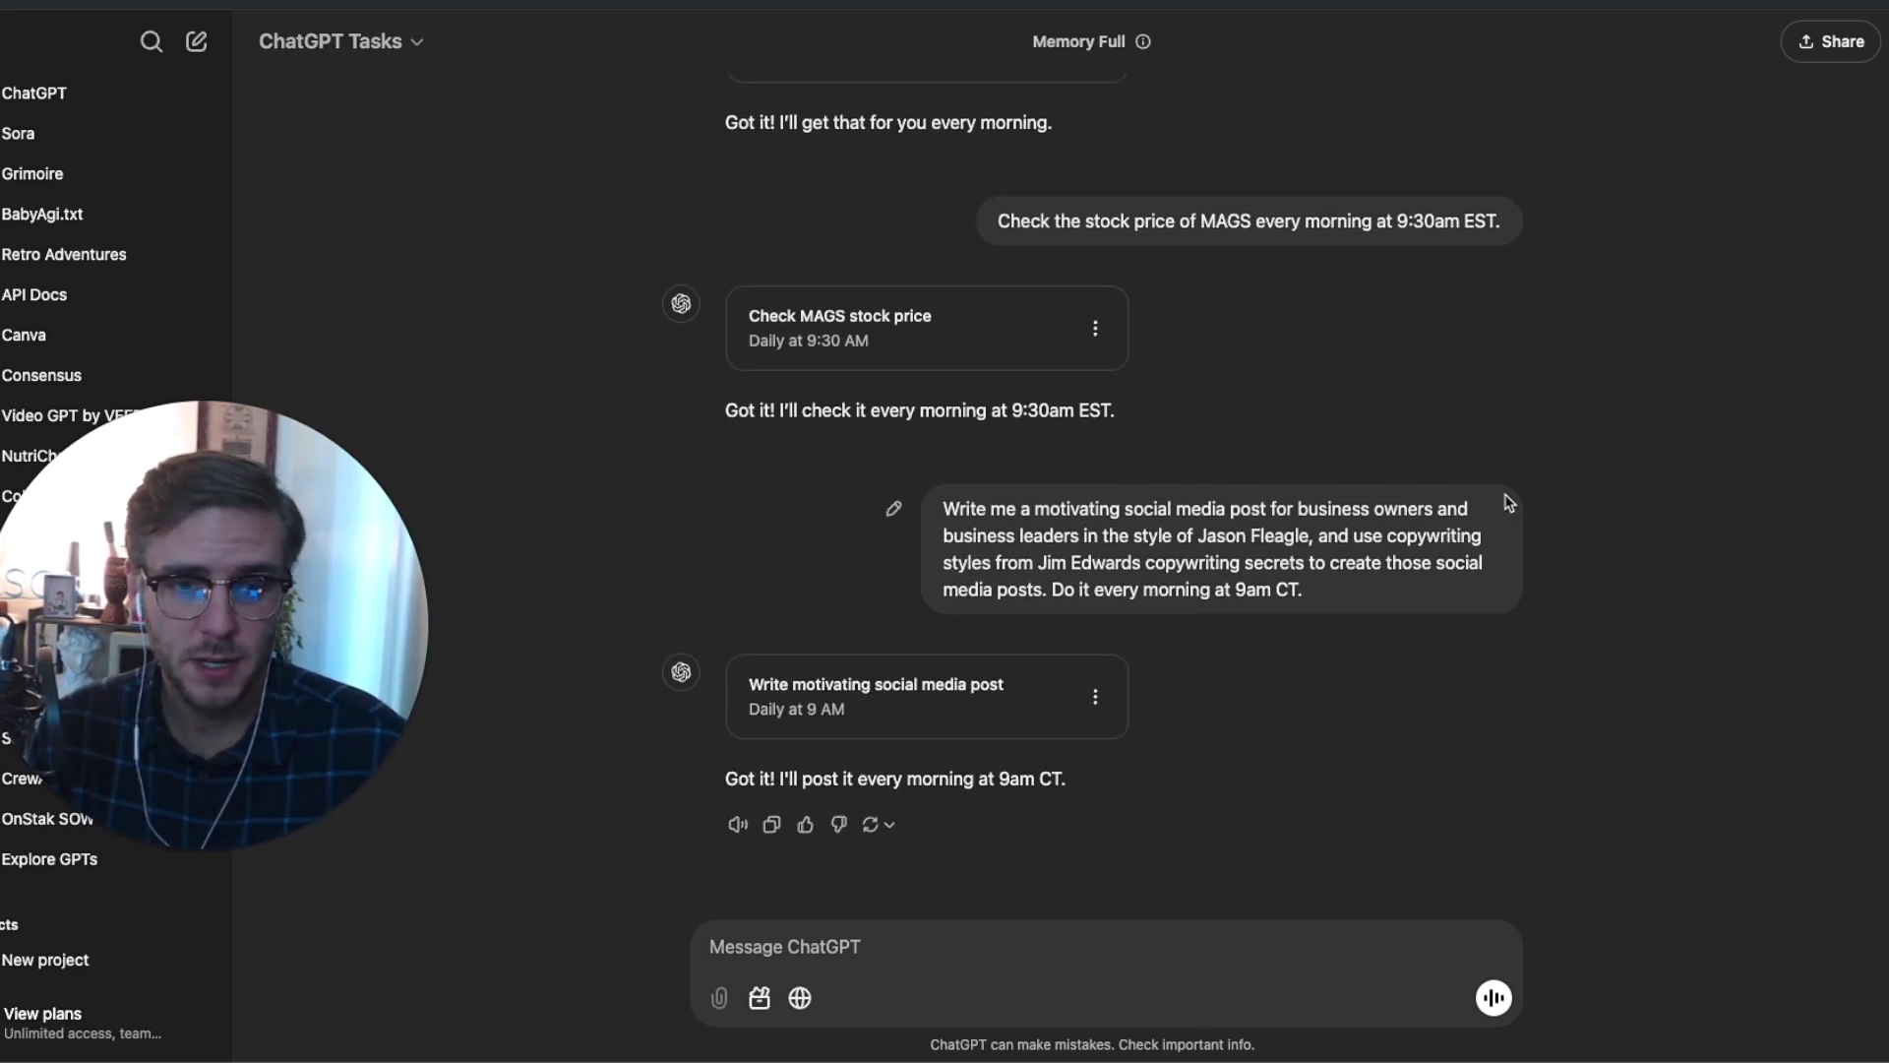
{"action": "left_click", "coordinate": [1198, 534]}
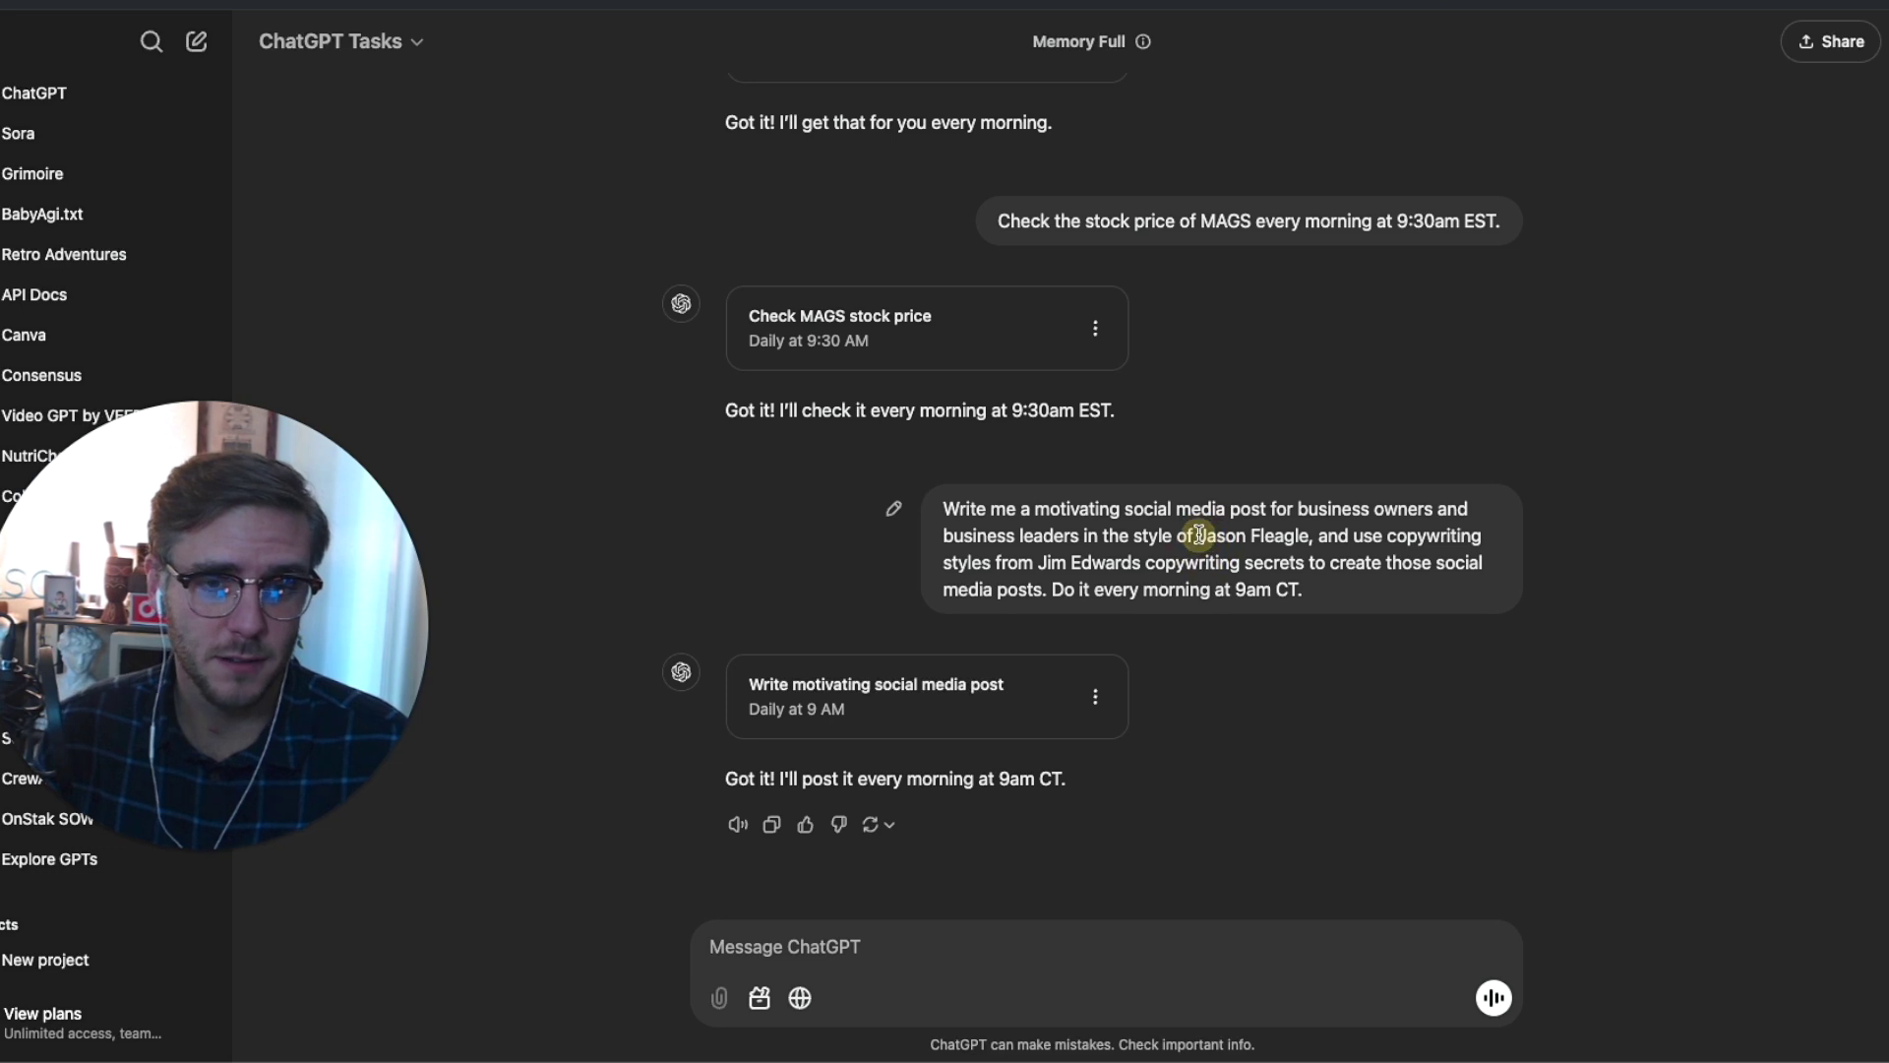
{"action": "left_click_drag", "start_coordinate": [1198, 534], "coordinate": [1314, 534]}
{"action": "left_click", "coordinate": [1314, 534]}
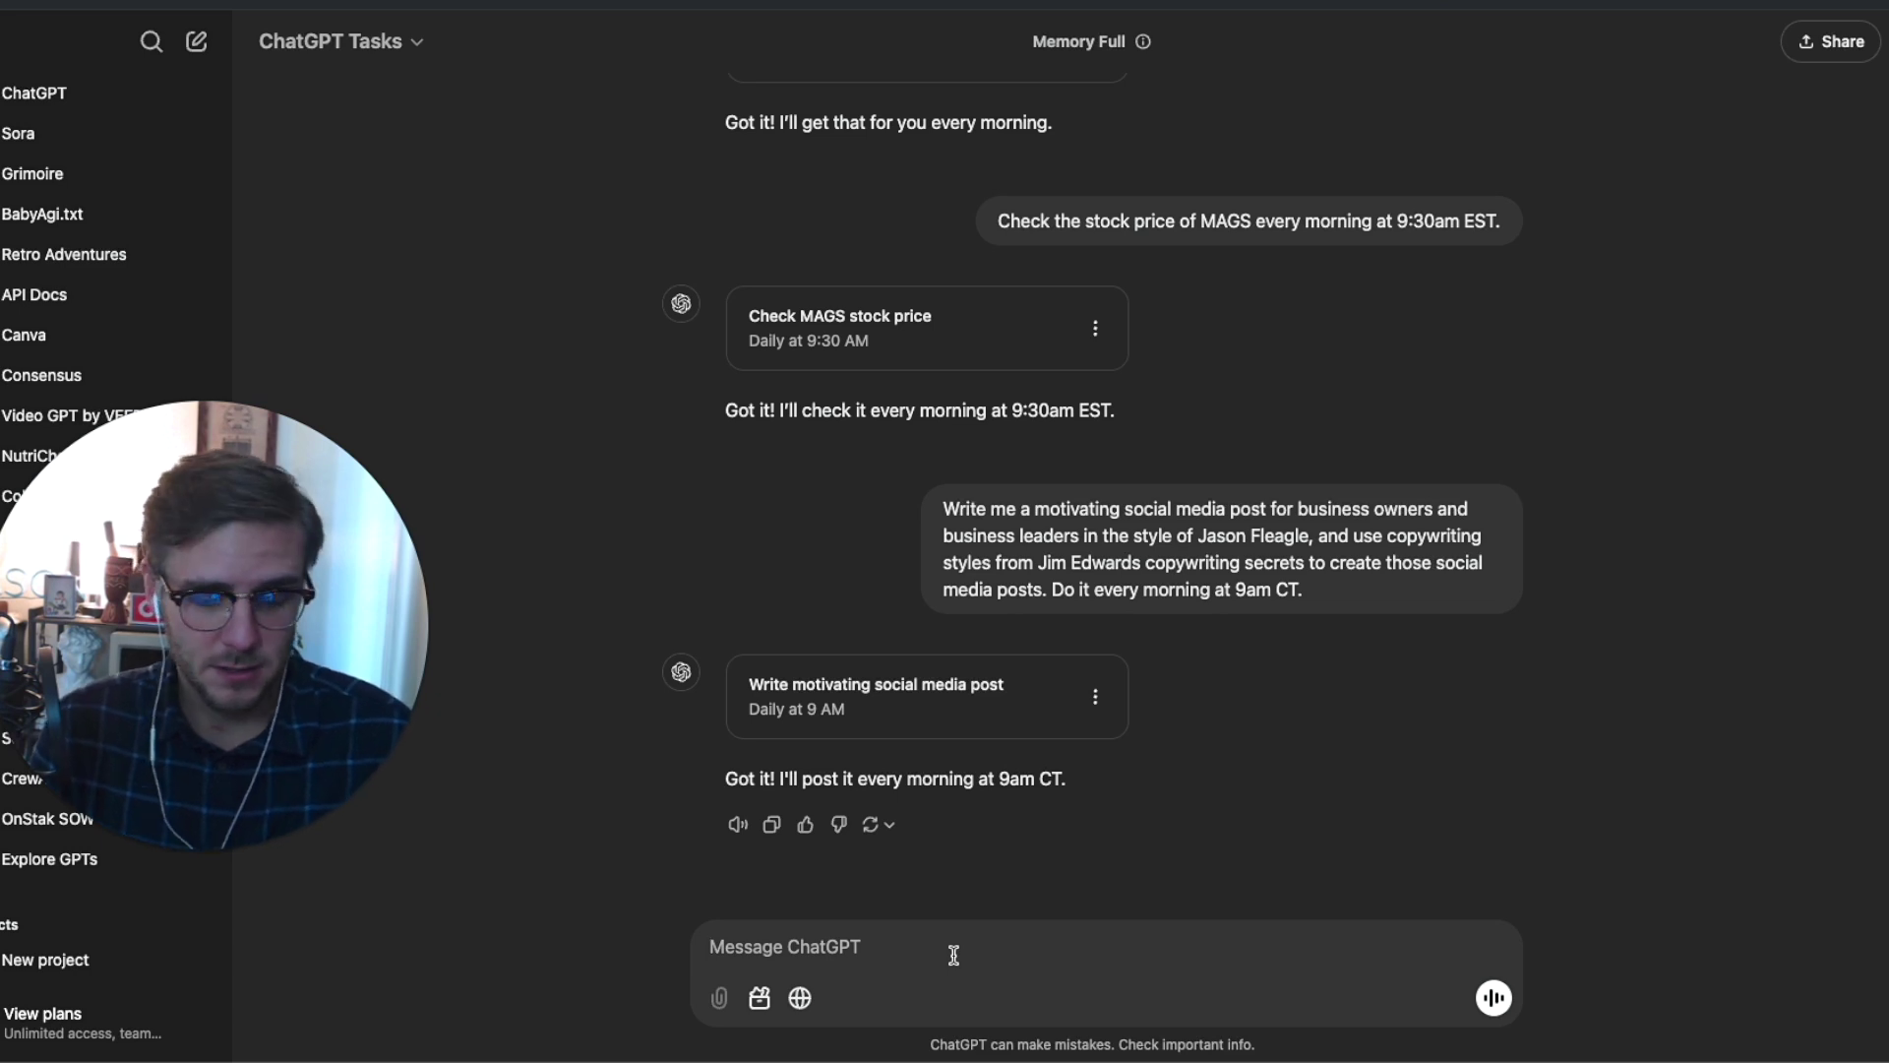
Step: Request a daily Spanish practice reminder and a weekly Friday 9am CT budget review reminder
{"action": "type", "text": "I am trying to learn spanish and become fluent. I wan"}
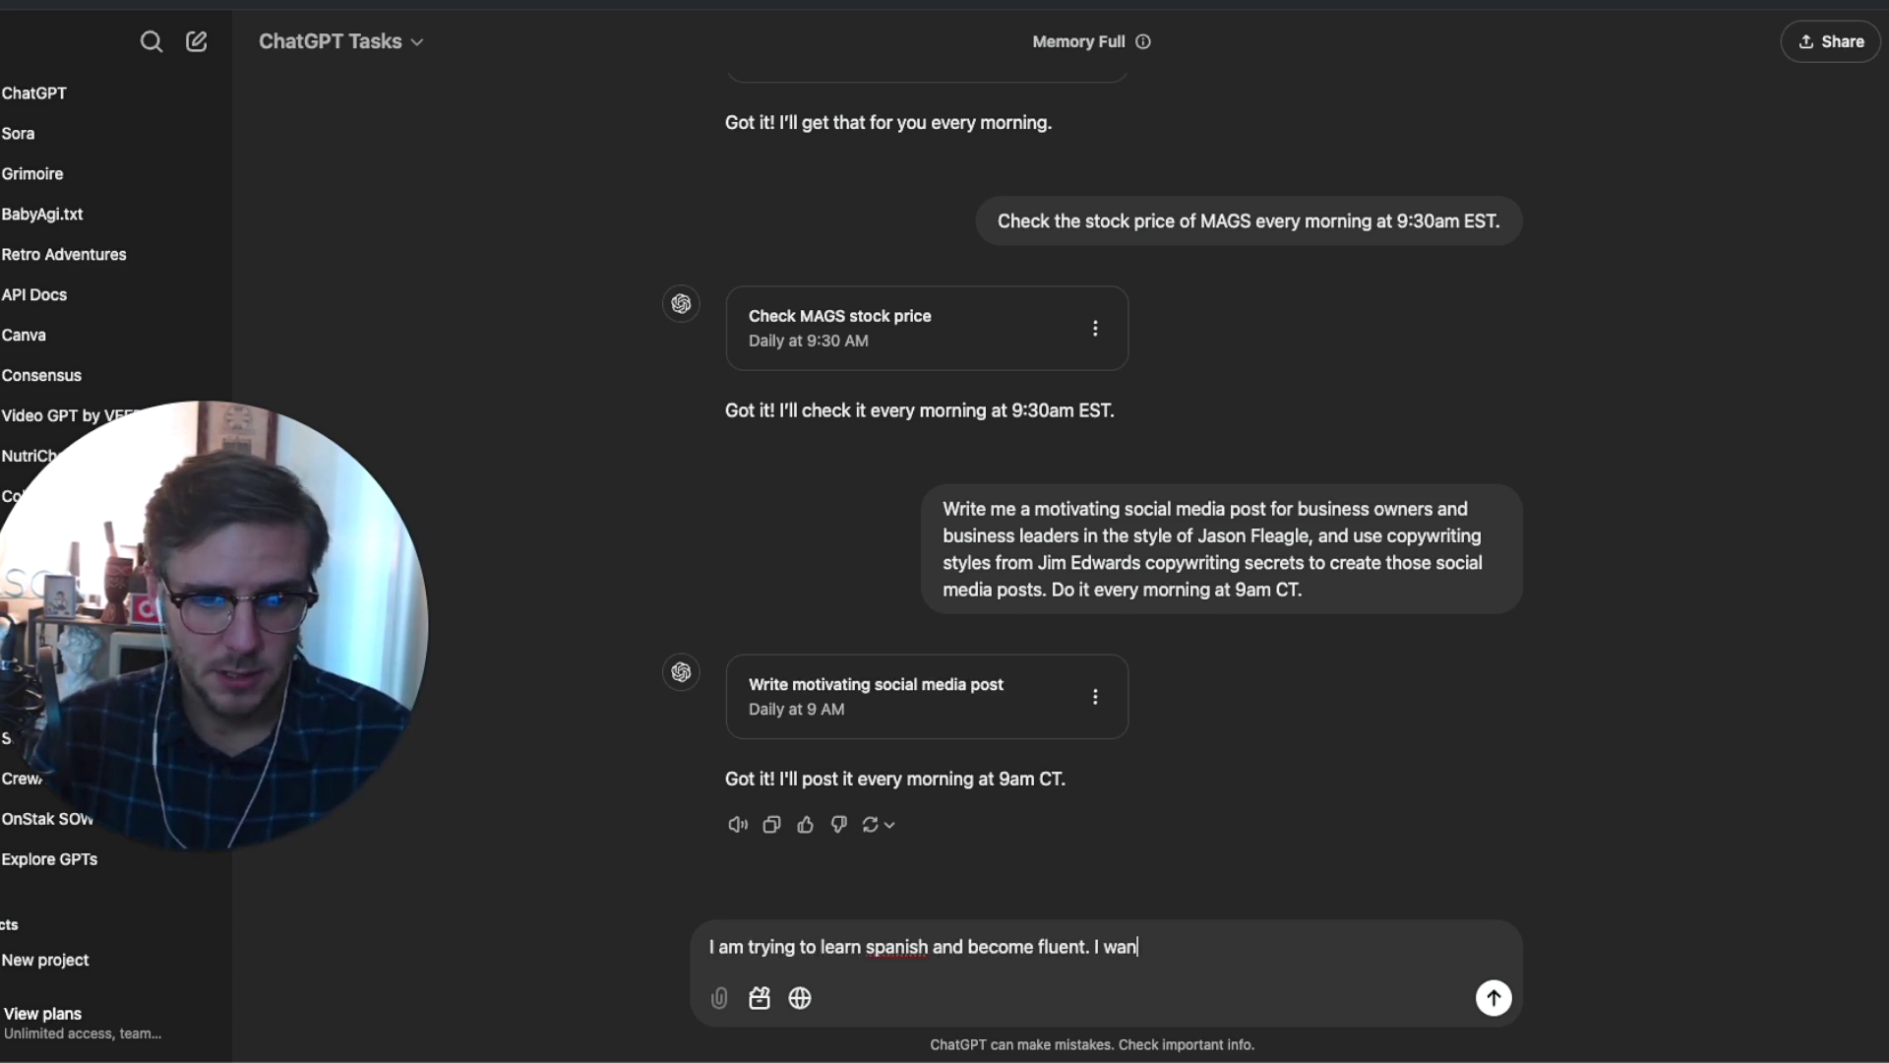
{"action": "type", "text": "t to practice spanish every day at 8p"}
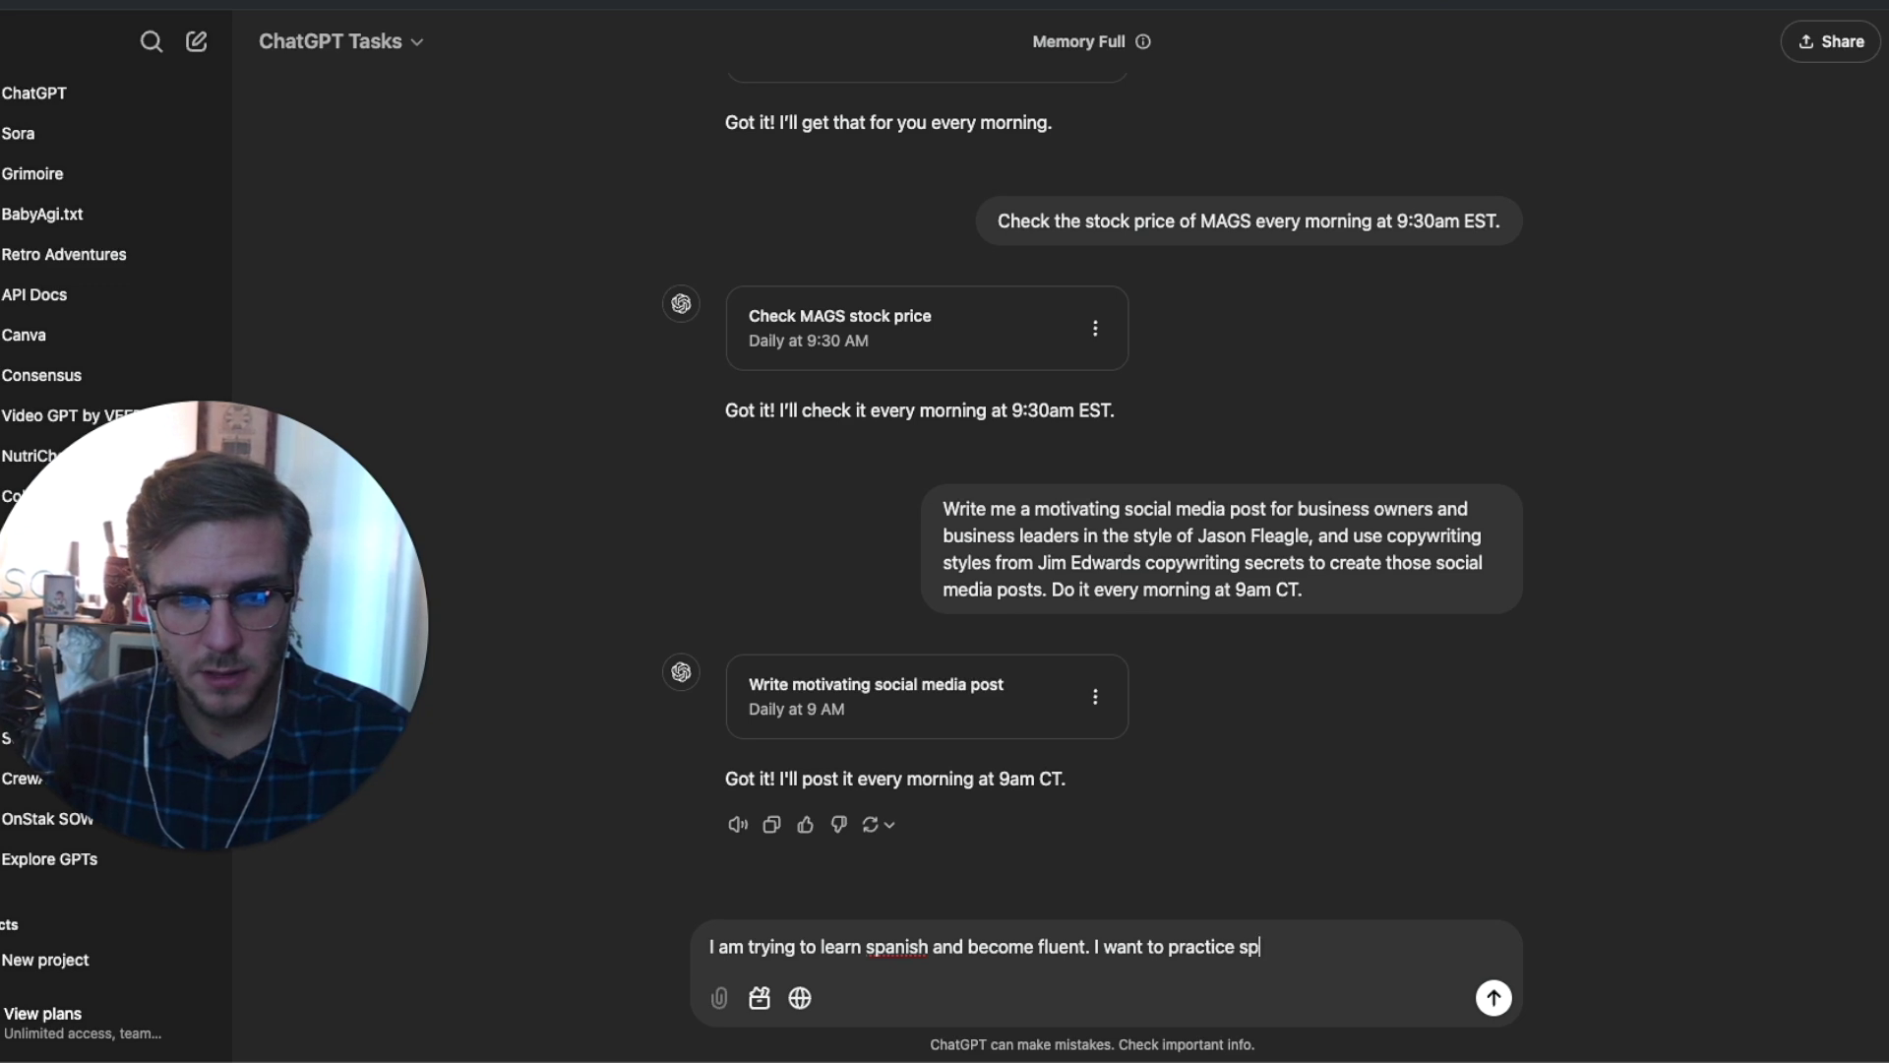
{"action": "type", "text": "m CT."}
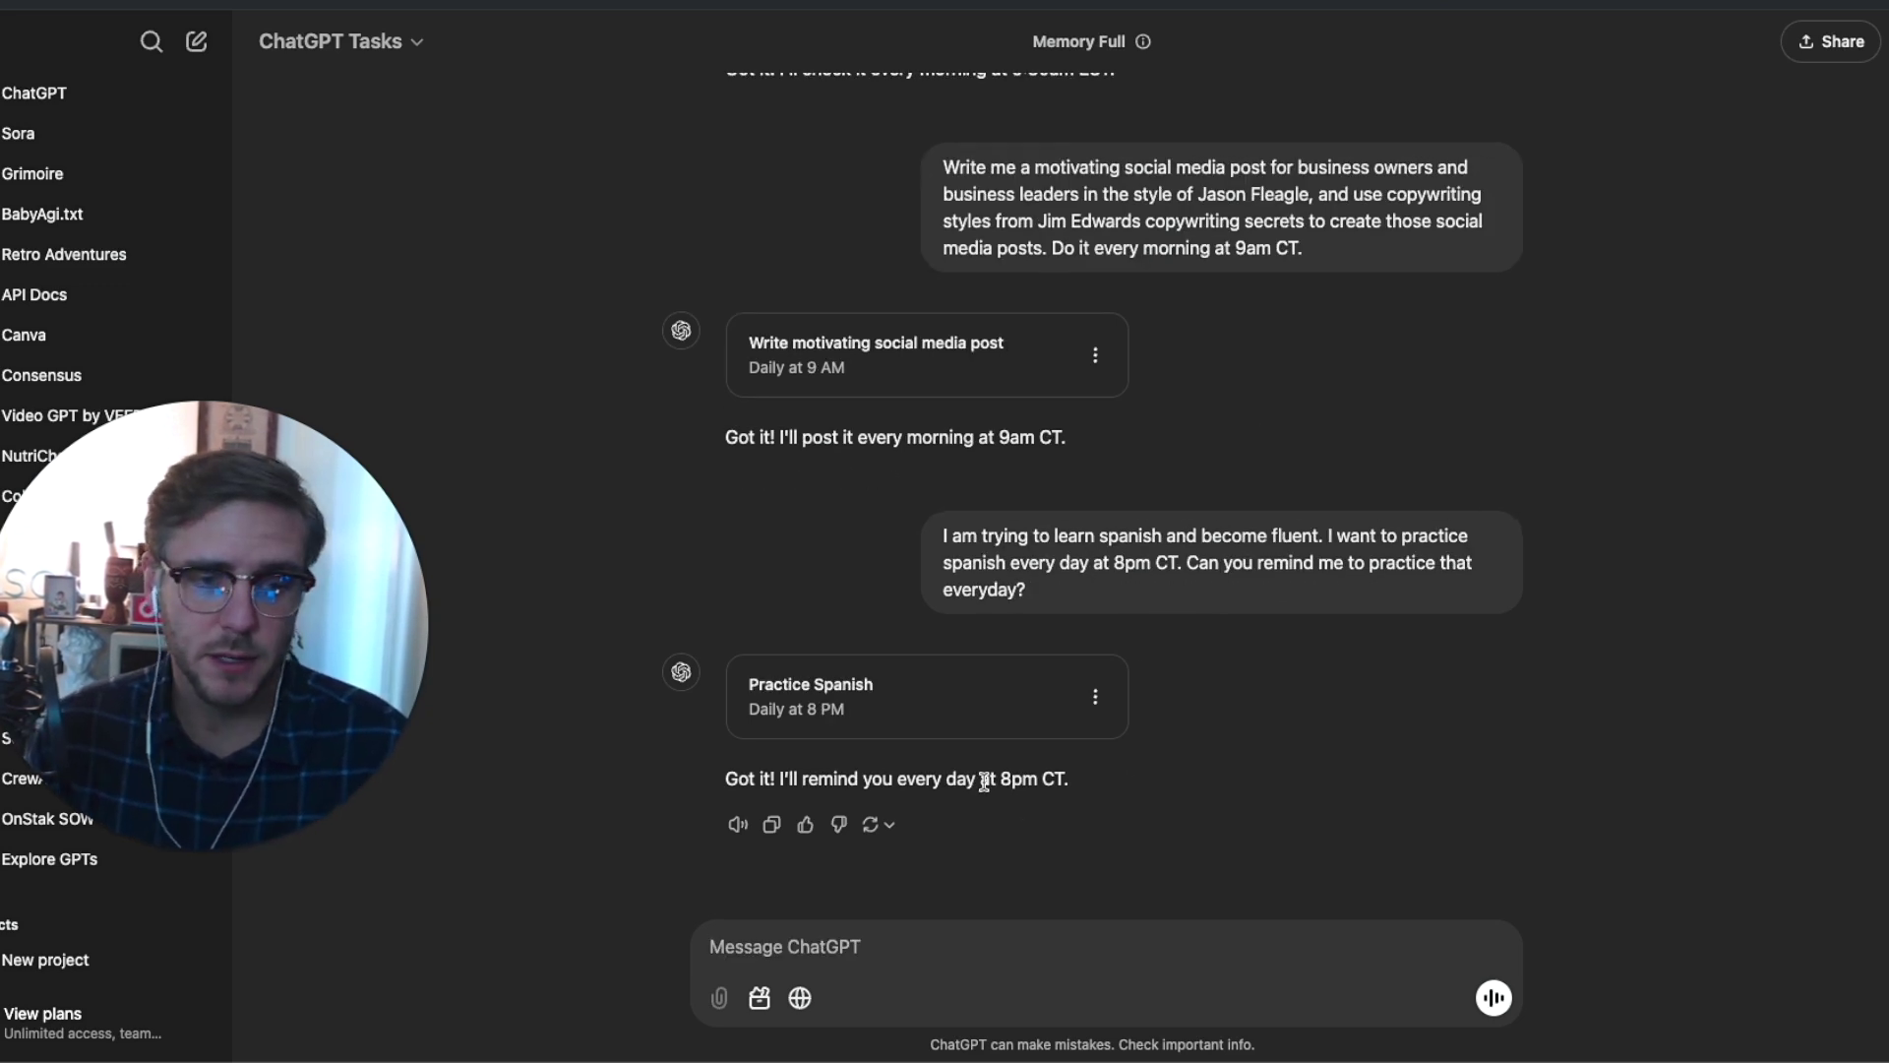
{"action": "mouse_move", "coordinate": [866, 580]}
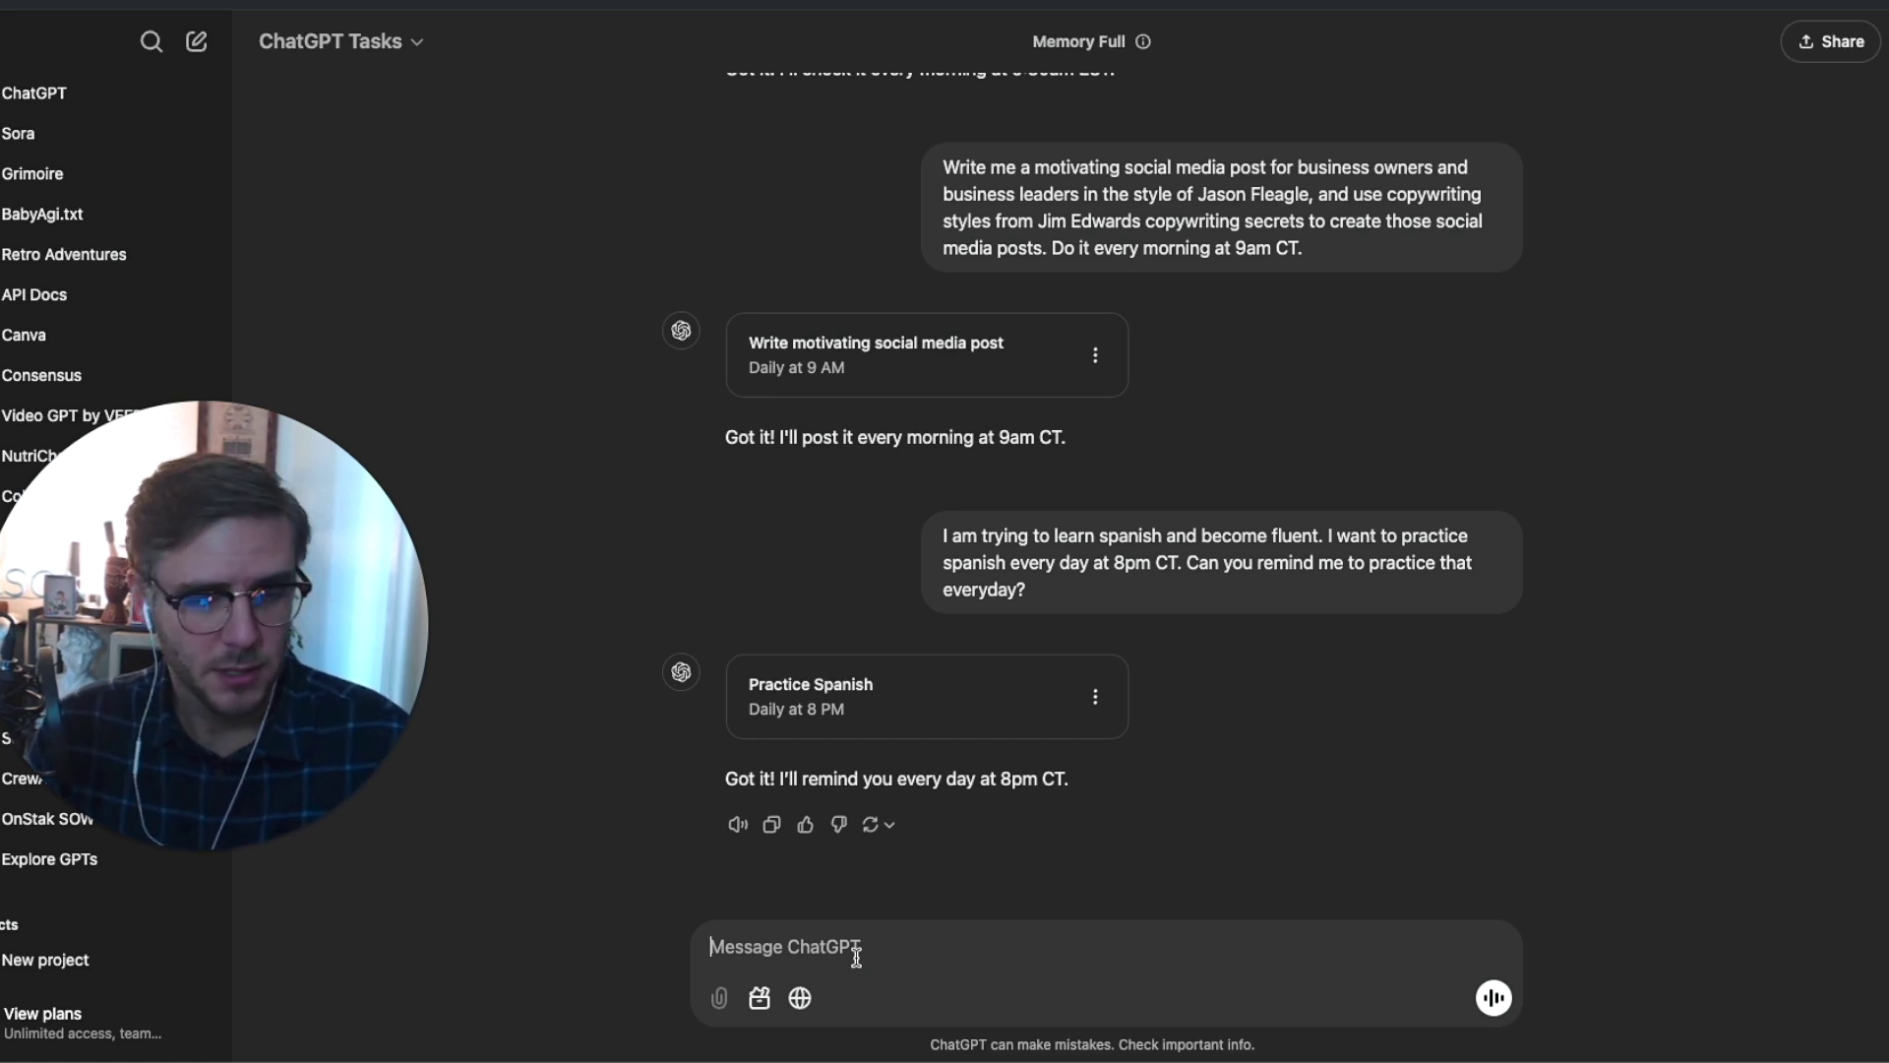
{"action": "type", "text": "Create a reminder for me to review my budget every week"}
{"action": "type", "text": "at"}
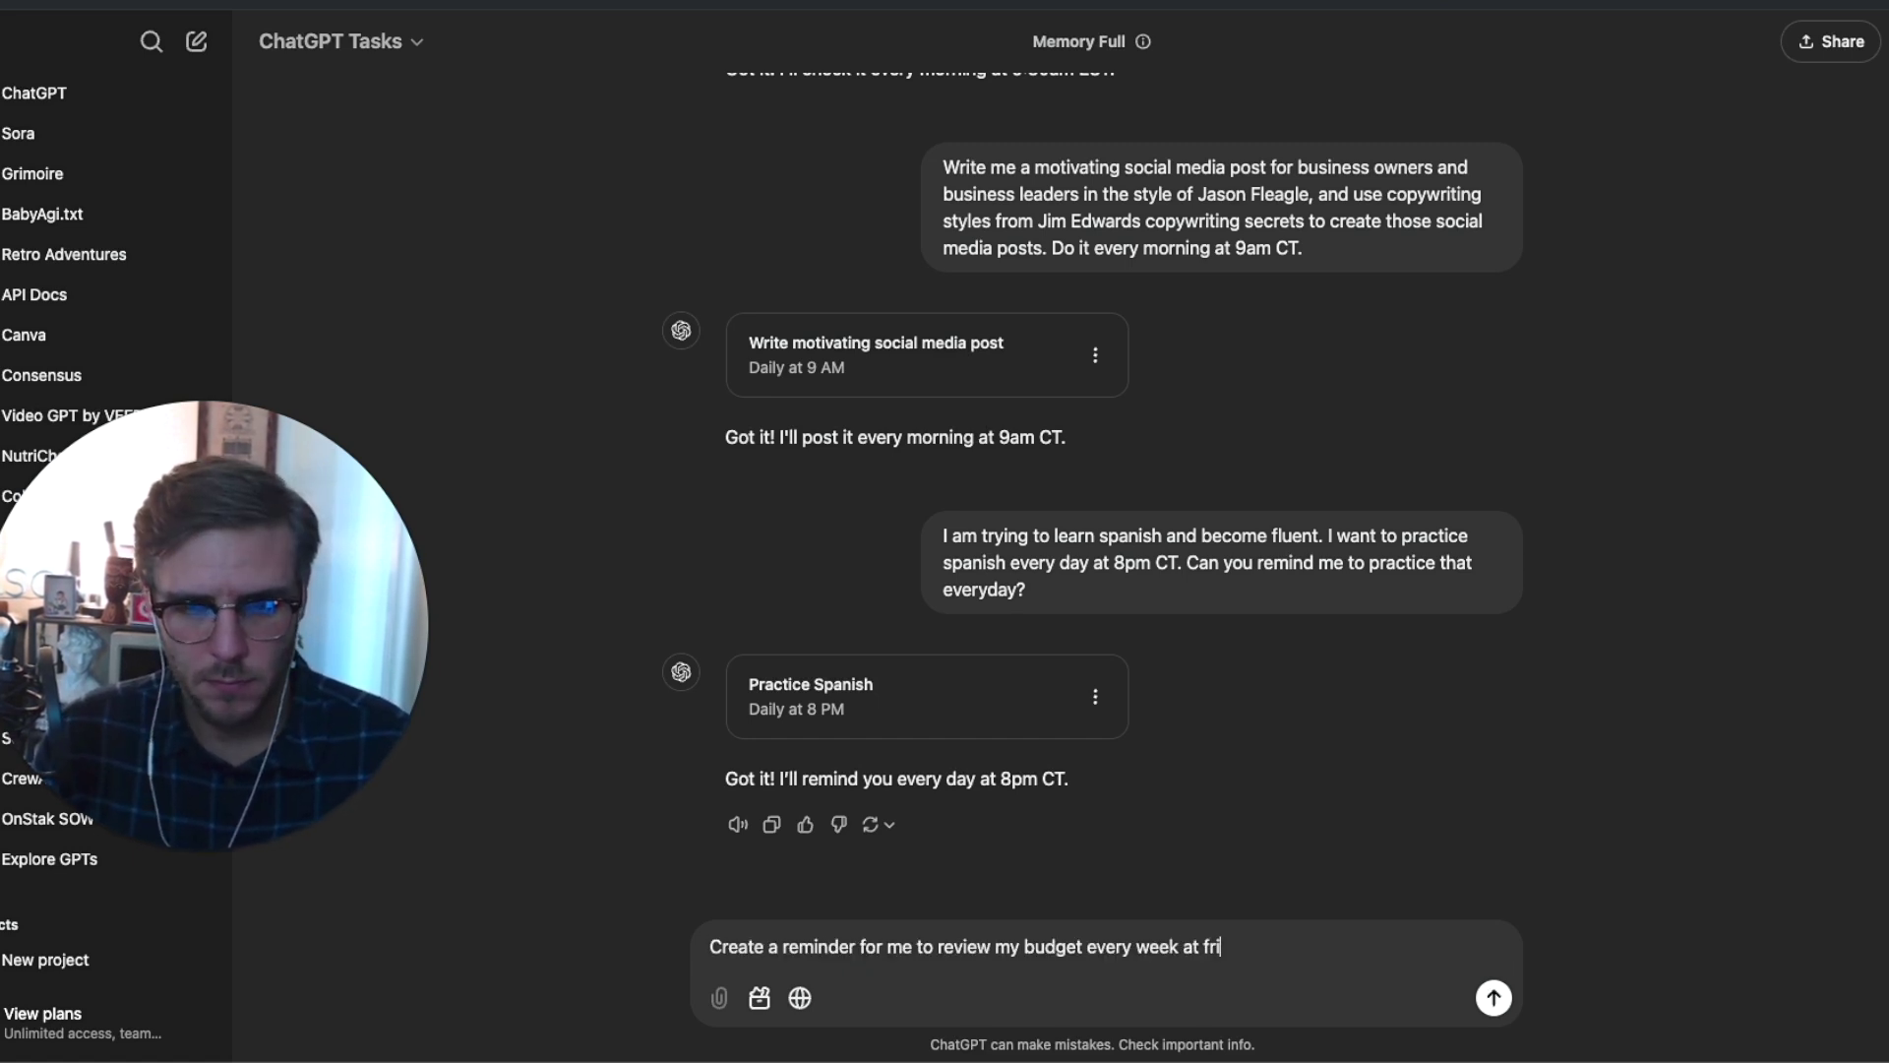
{"action": "type", "text": "orning at 9am CT"}
{"action": "key", "text": "Return"}
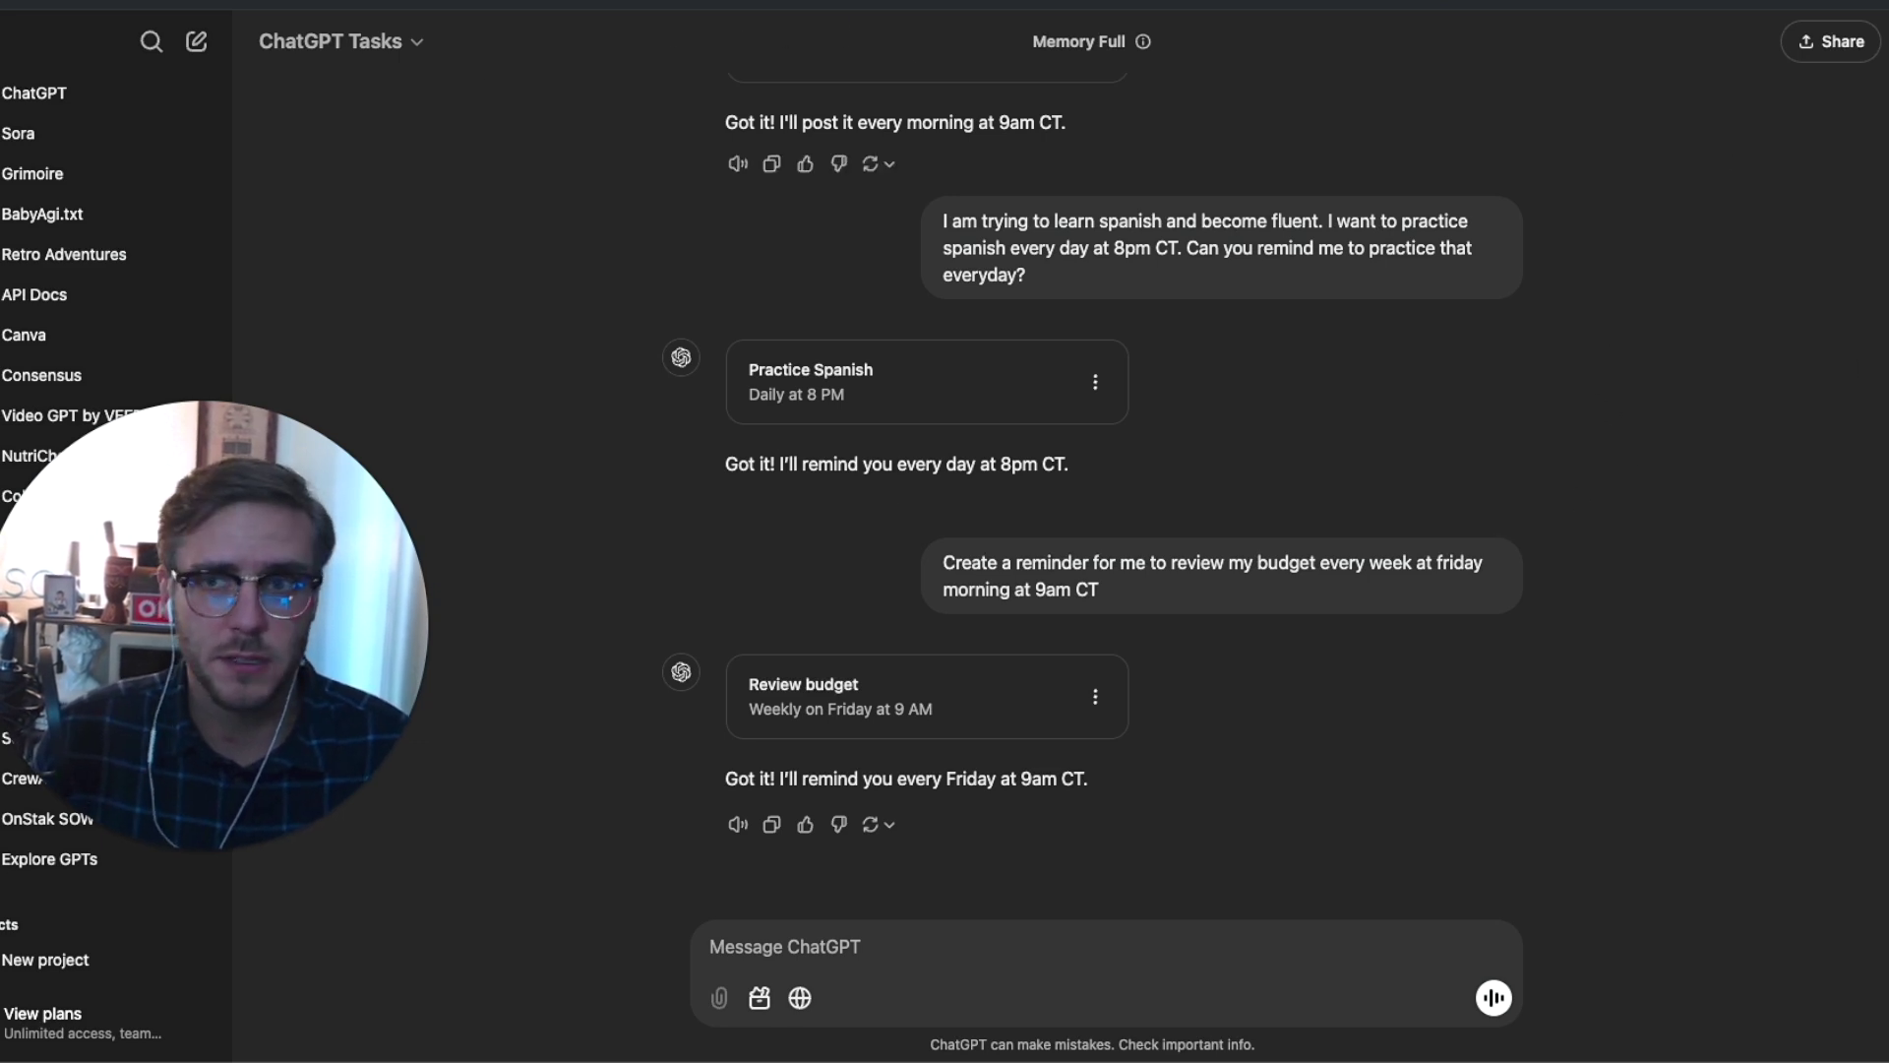
Step: Go from the Review budget card to the full Tasks list and view Practice Spanish's pause/delete options without changing them
{"action": "left_click", "coordinate": [1096, 696]}
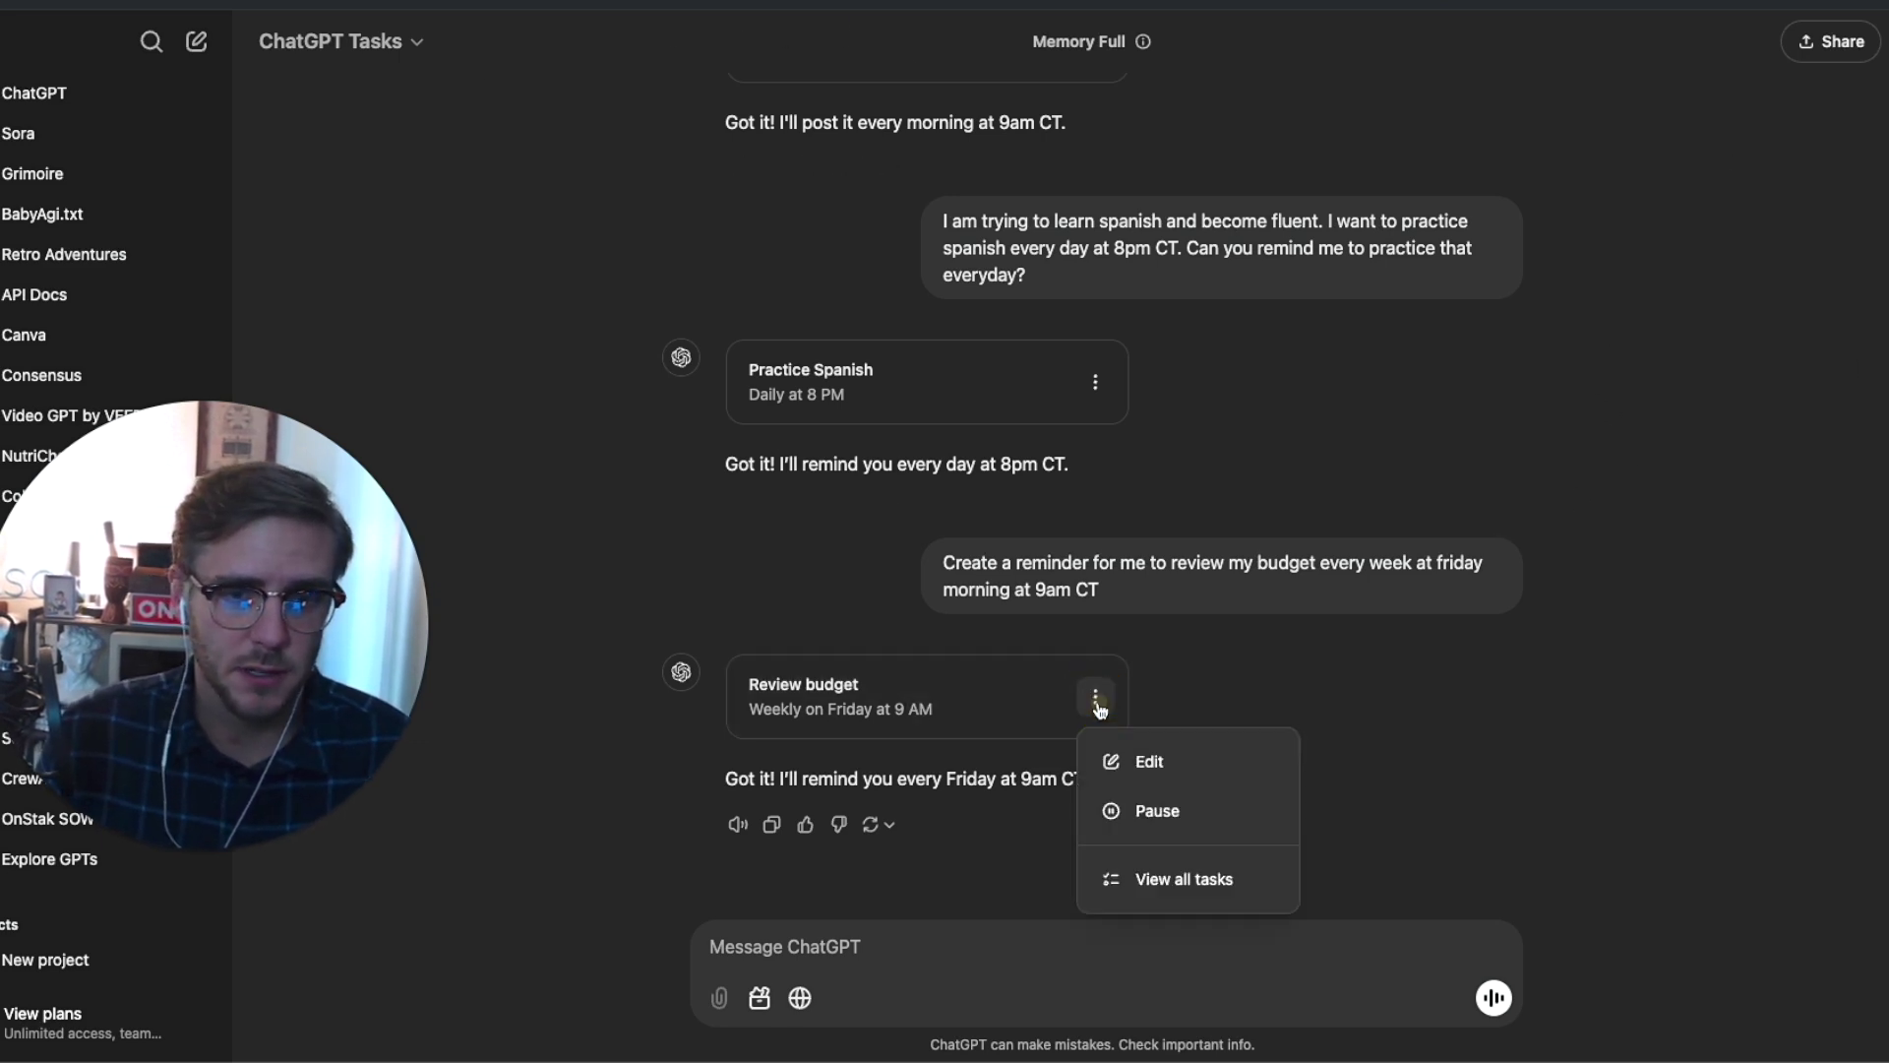
{"action": "left_click", "coordinate": [1164, 877]}
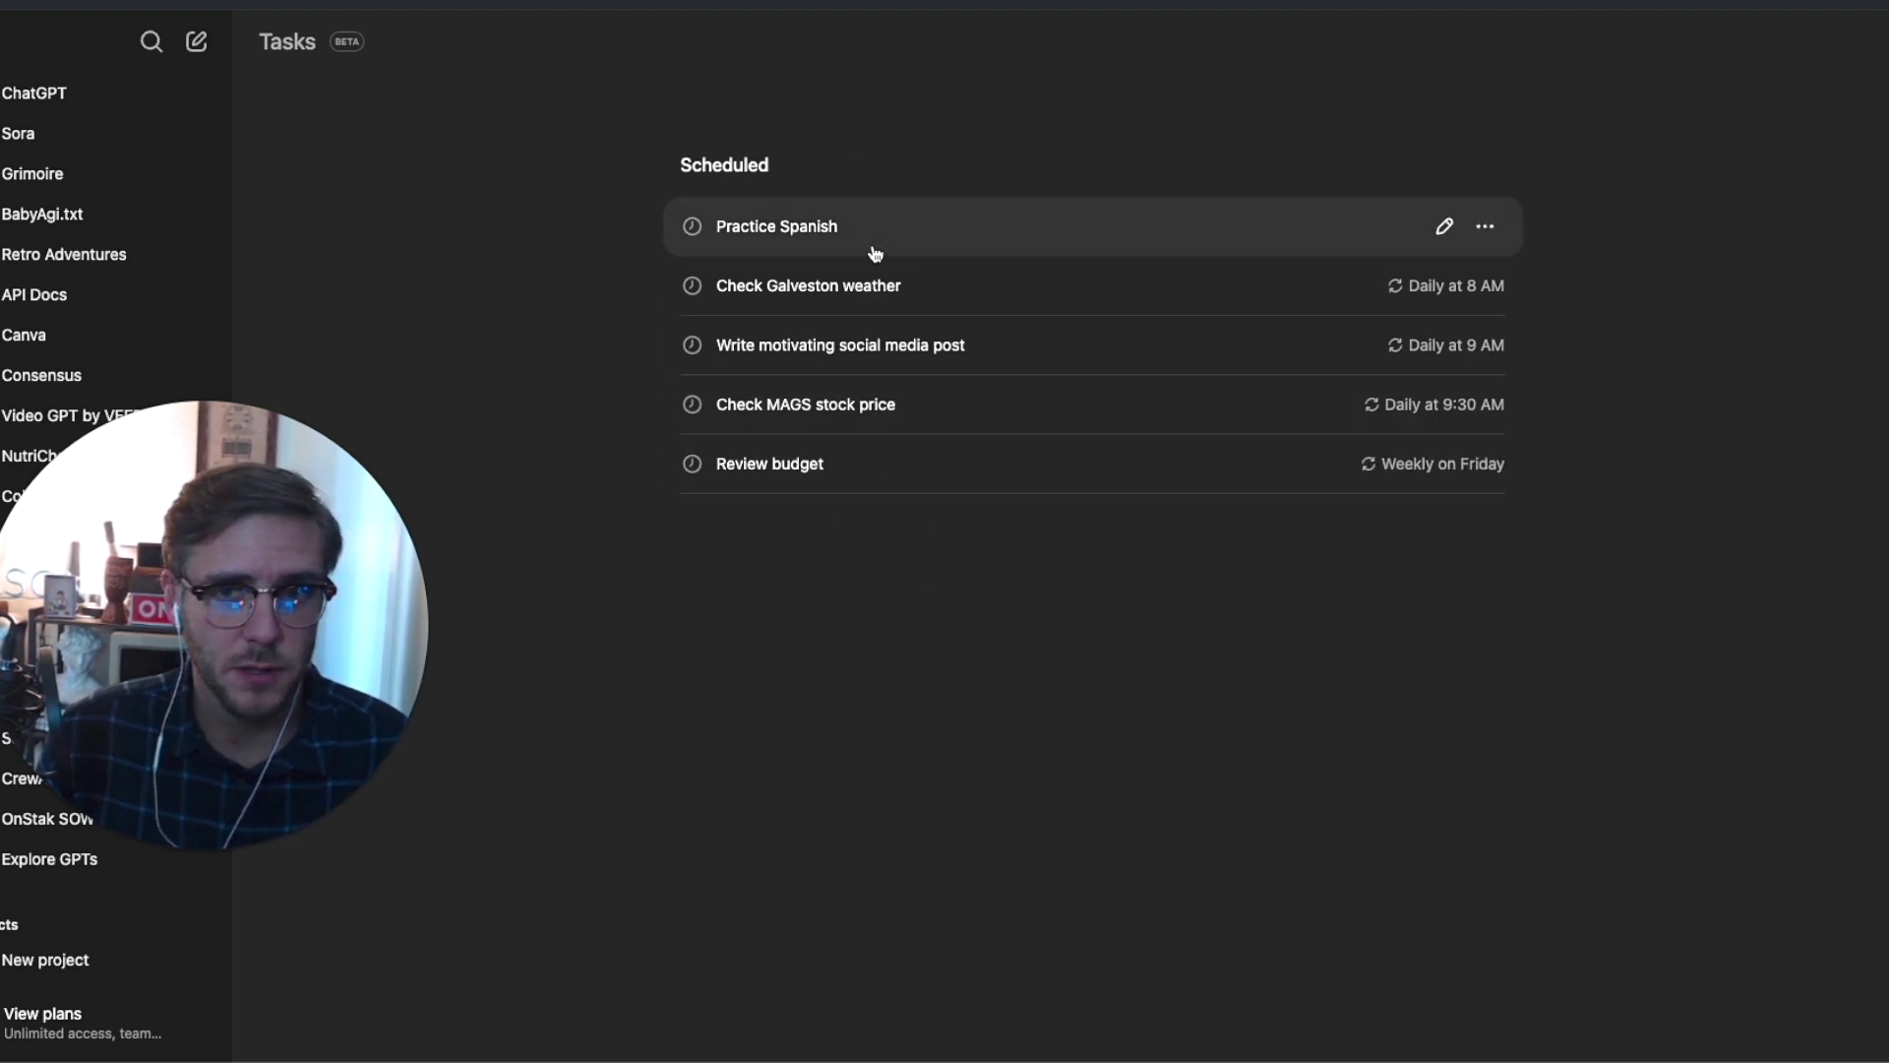
{"action": "left_click", "coordinate": [1487, 225]}
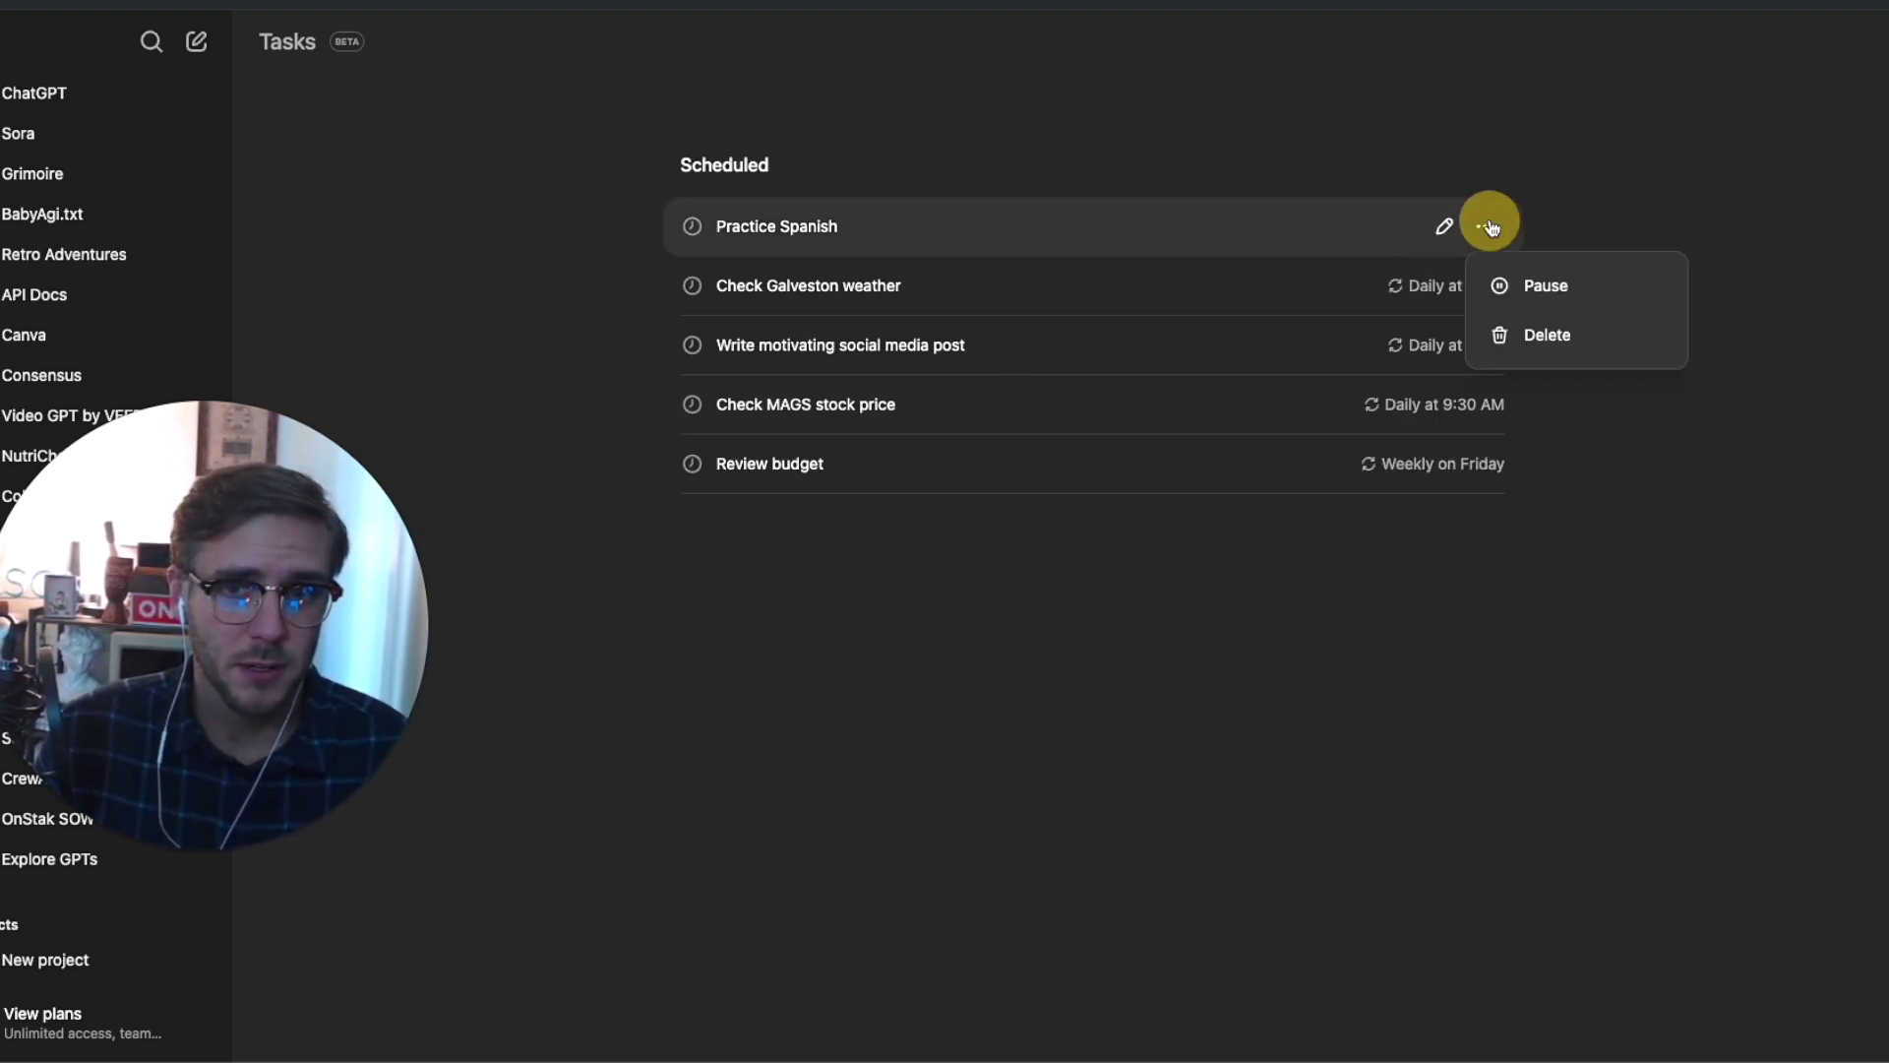
{"action": "left_click", "coordinate": [1267, 661]}
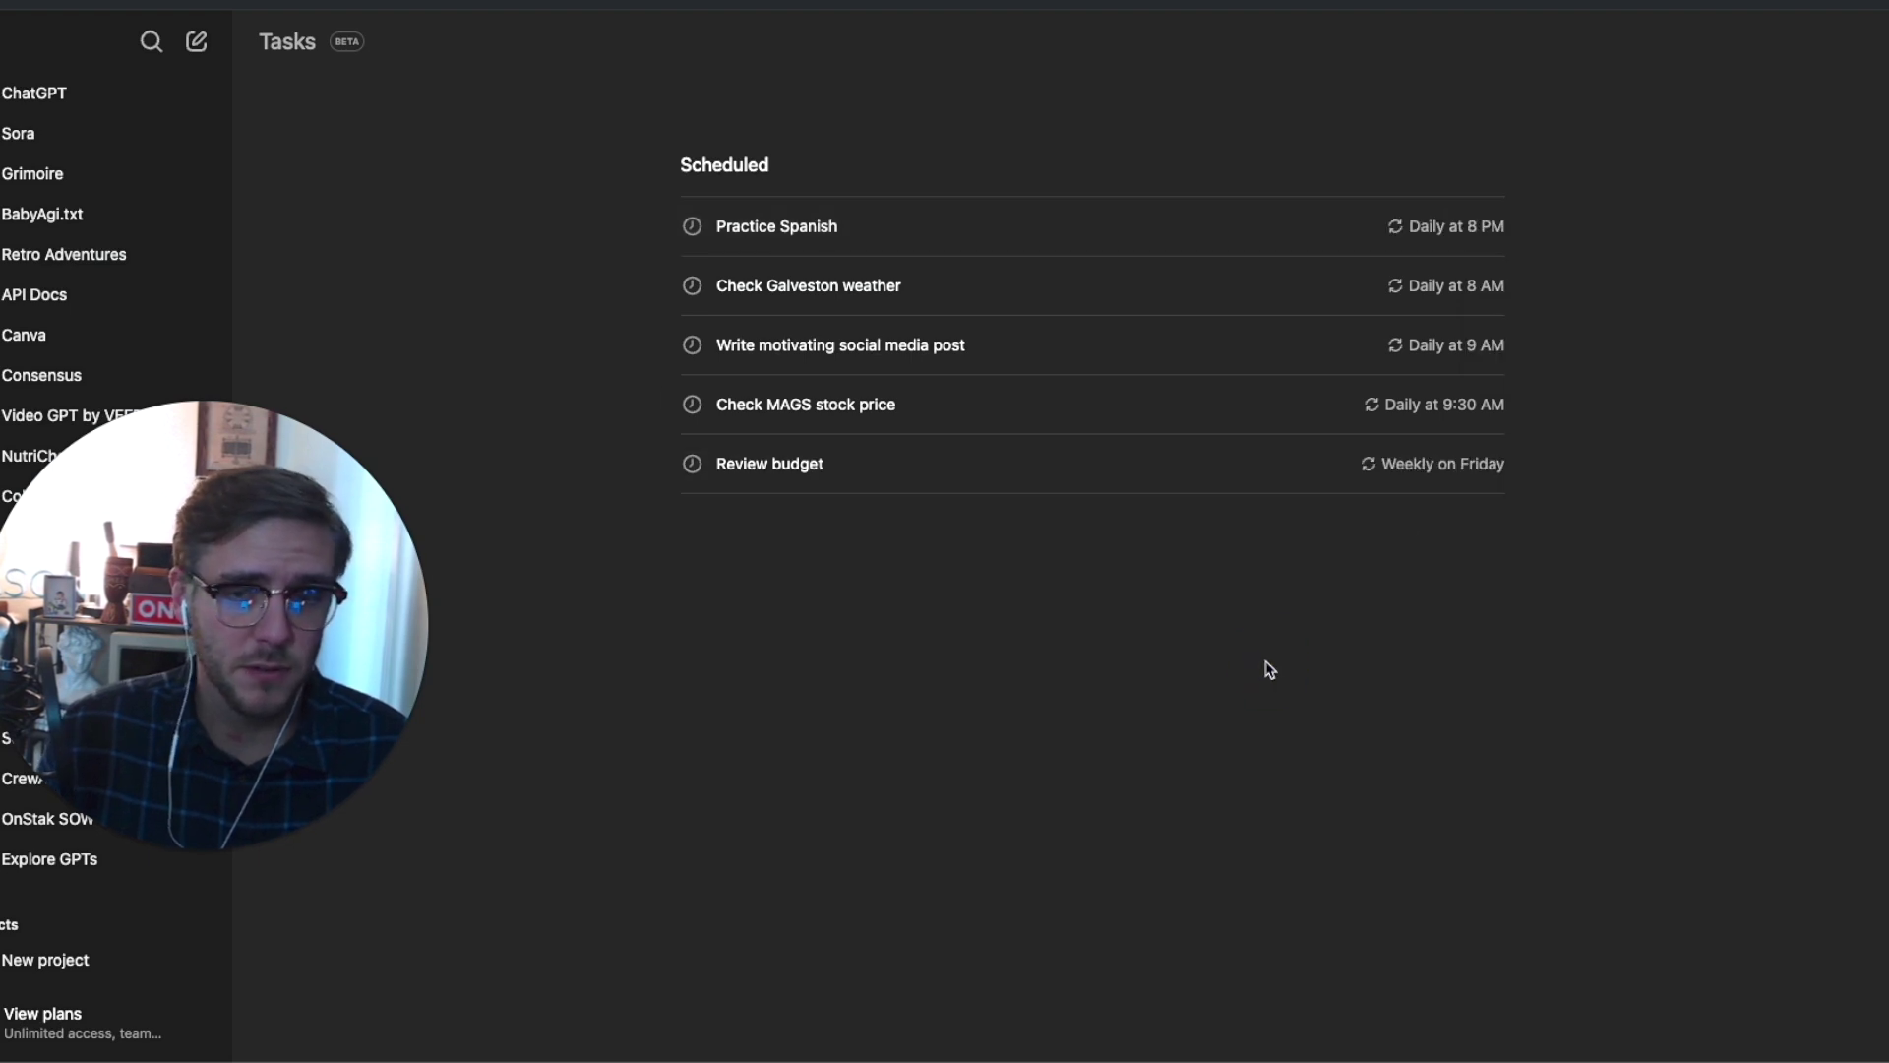